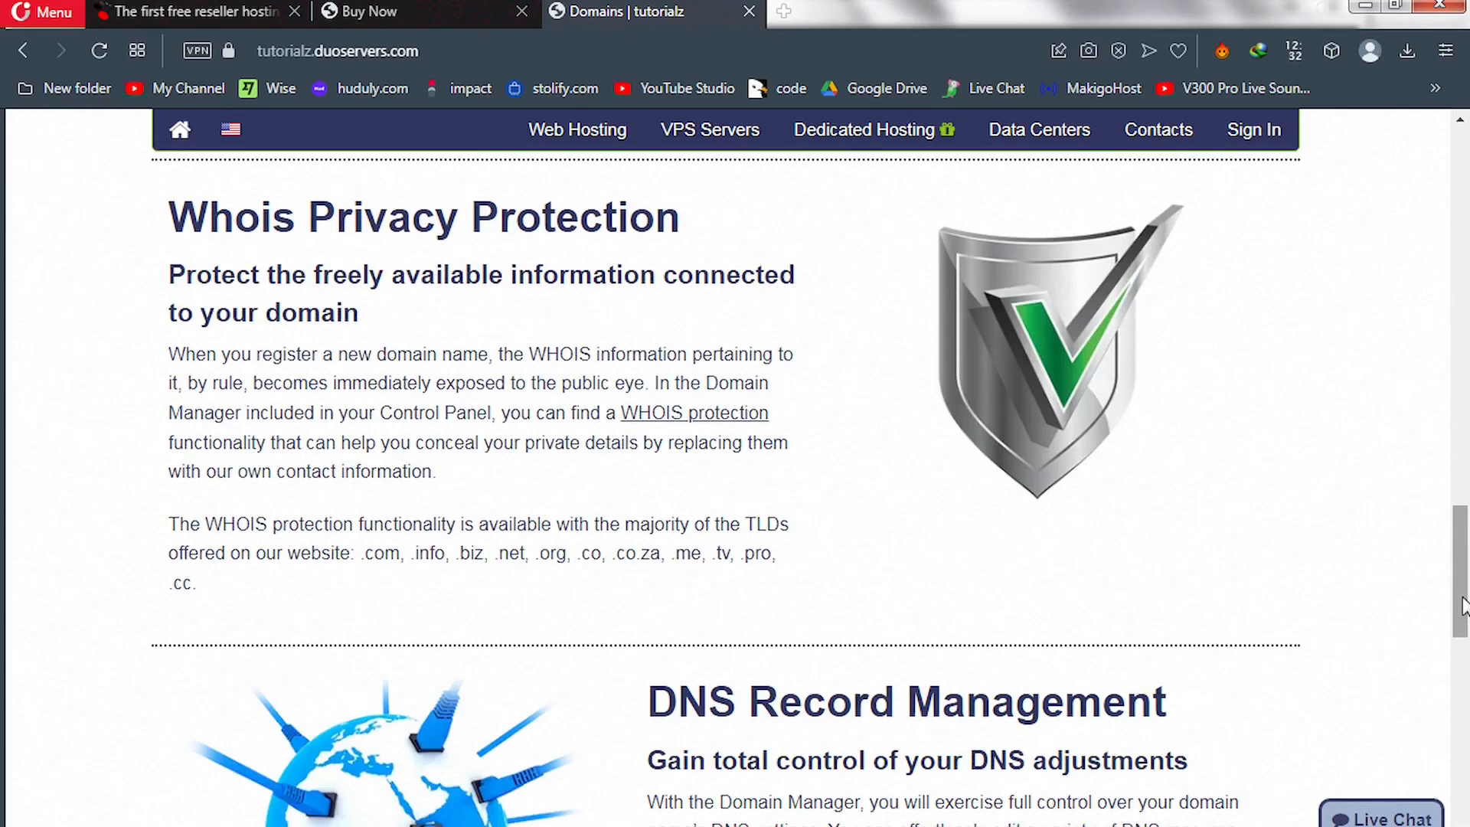
View the available hosting plans in the SoloHost store's signup form.
click(428, 7)
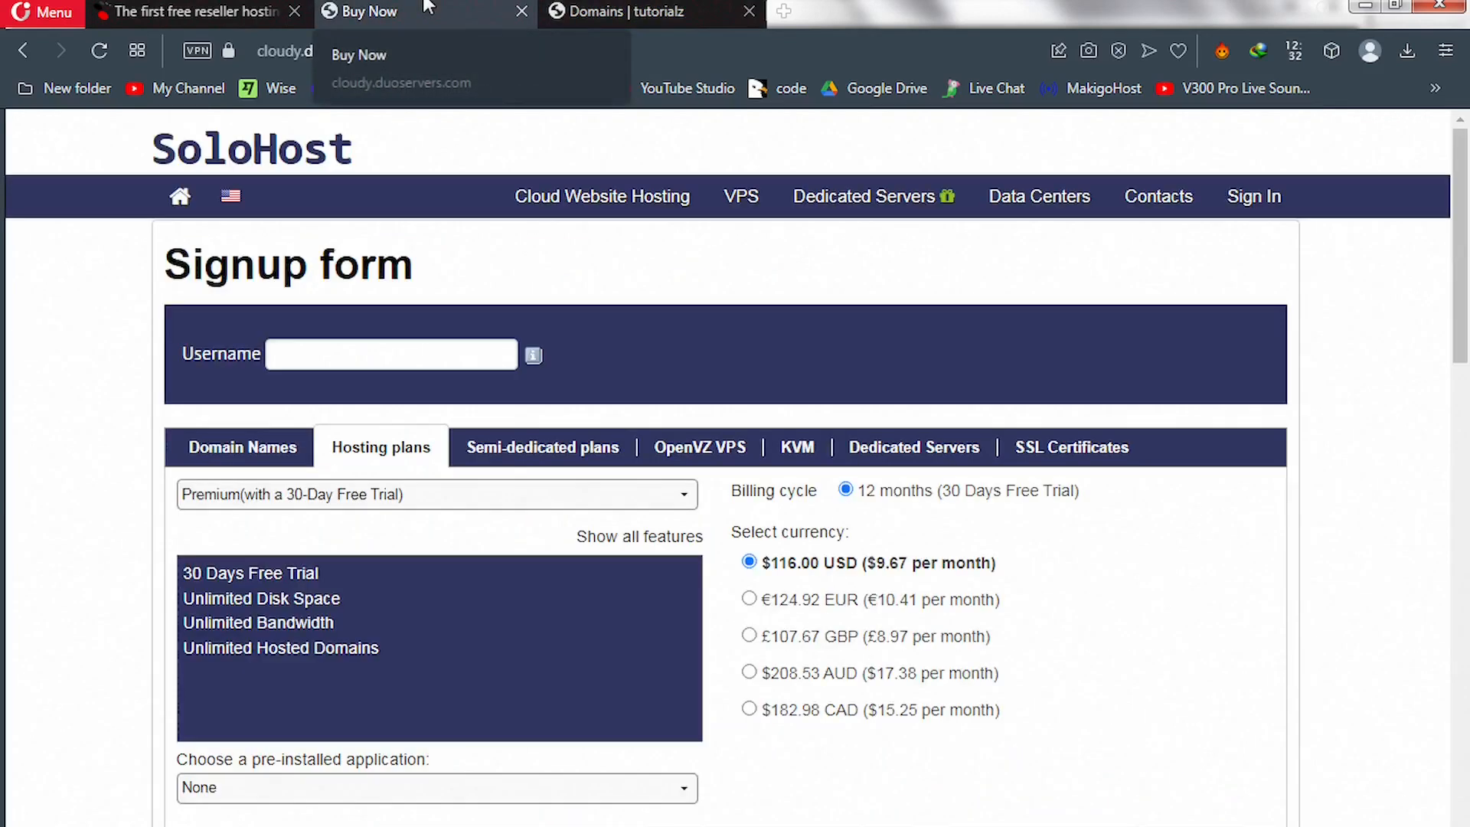
click(369, 494)
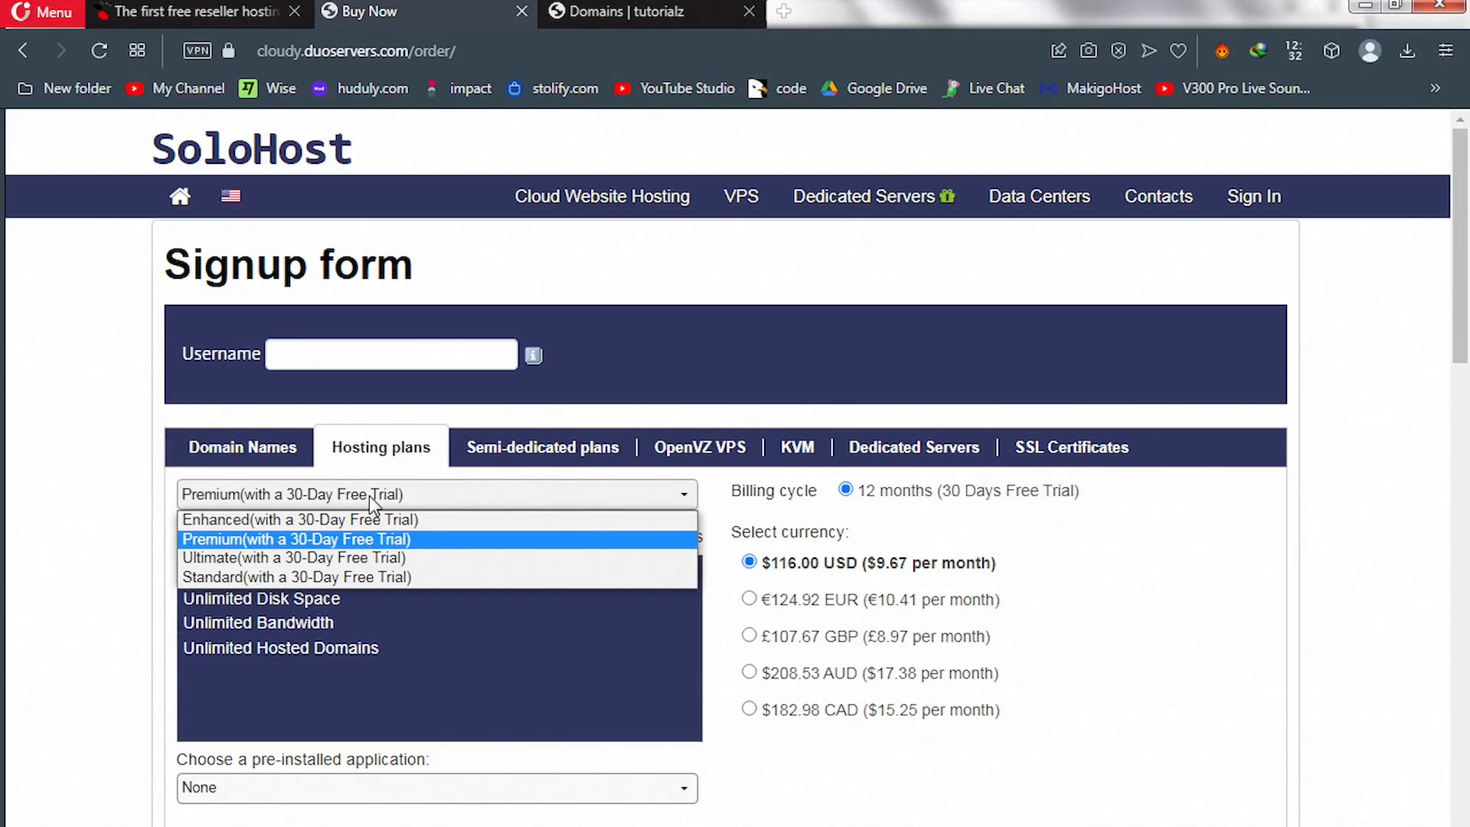
click(372, 506)
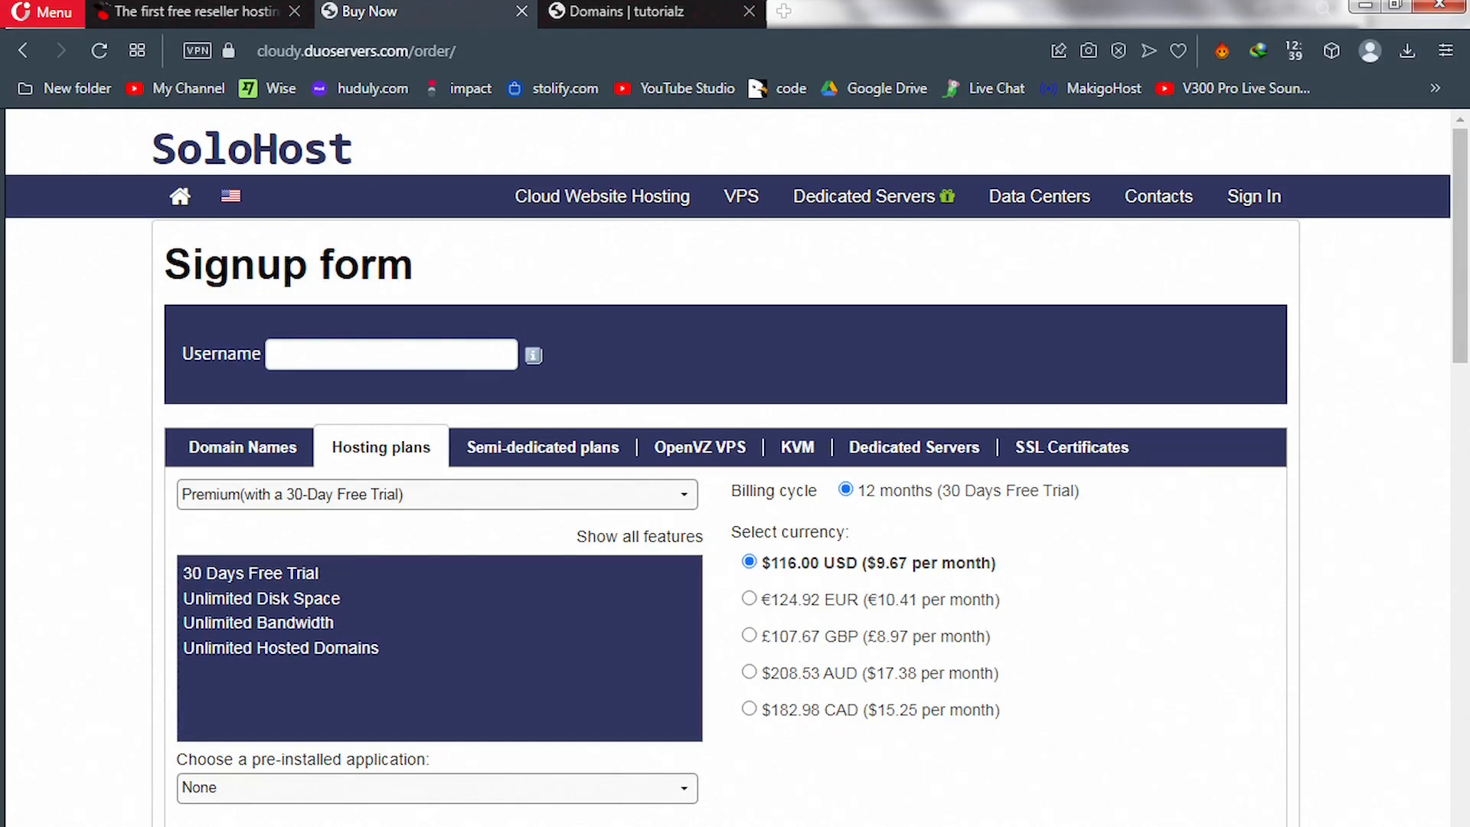
Log in to the free reseller account with the account e-mail and password, and open the Shared Hosting Offers page.
click(232, 11)
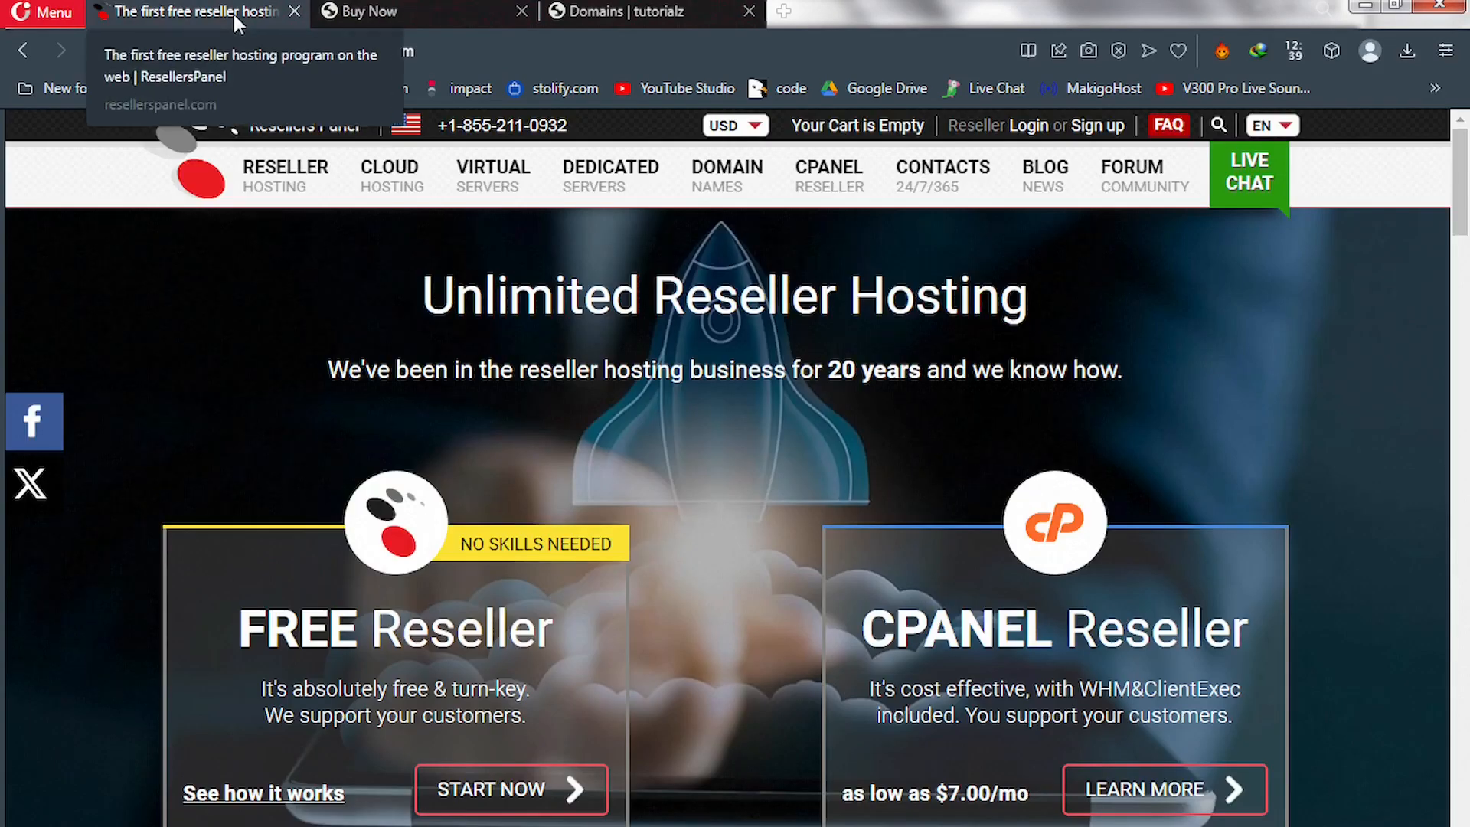
click(1030, 130)
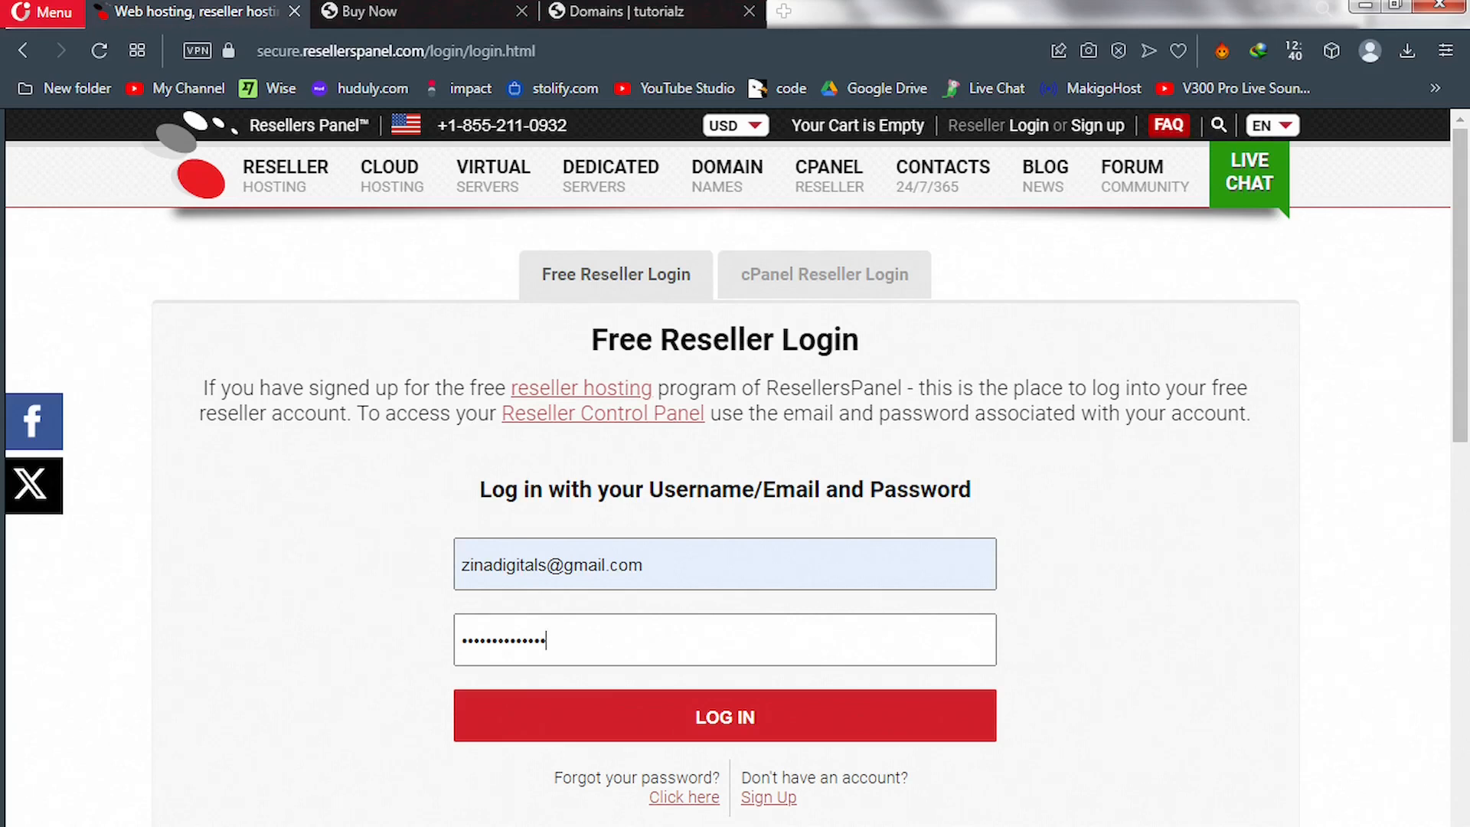
click(691, 718)
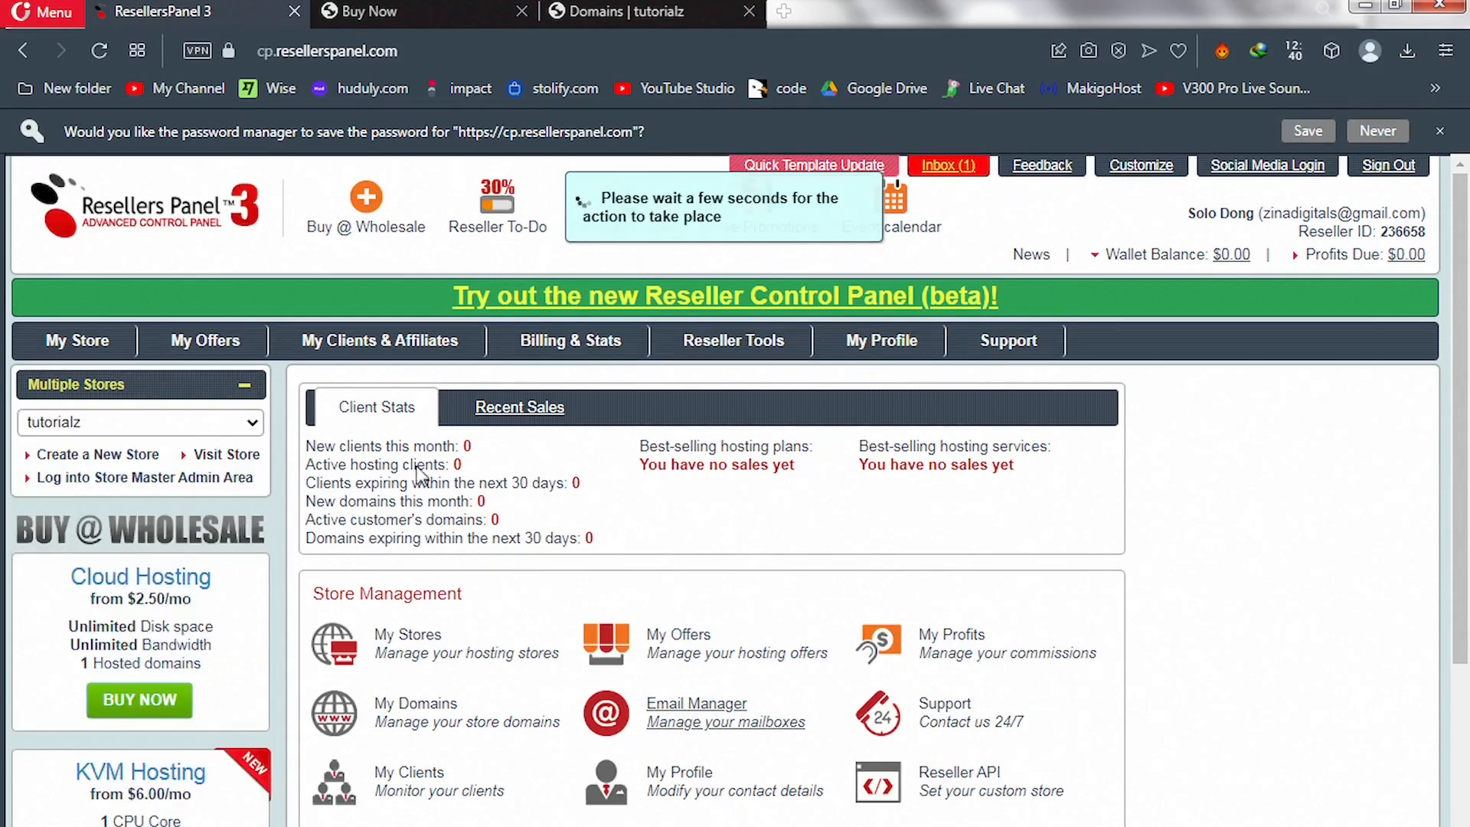
mouse_move(217, 353)
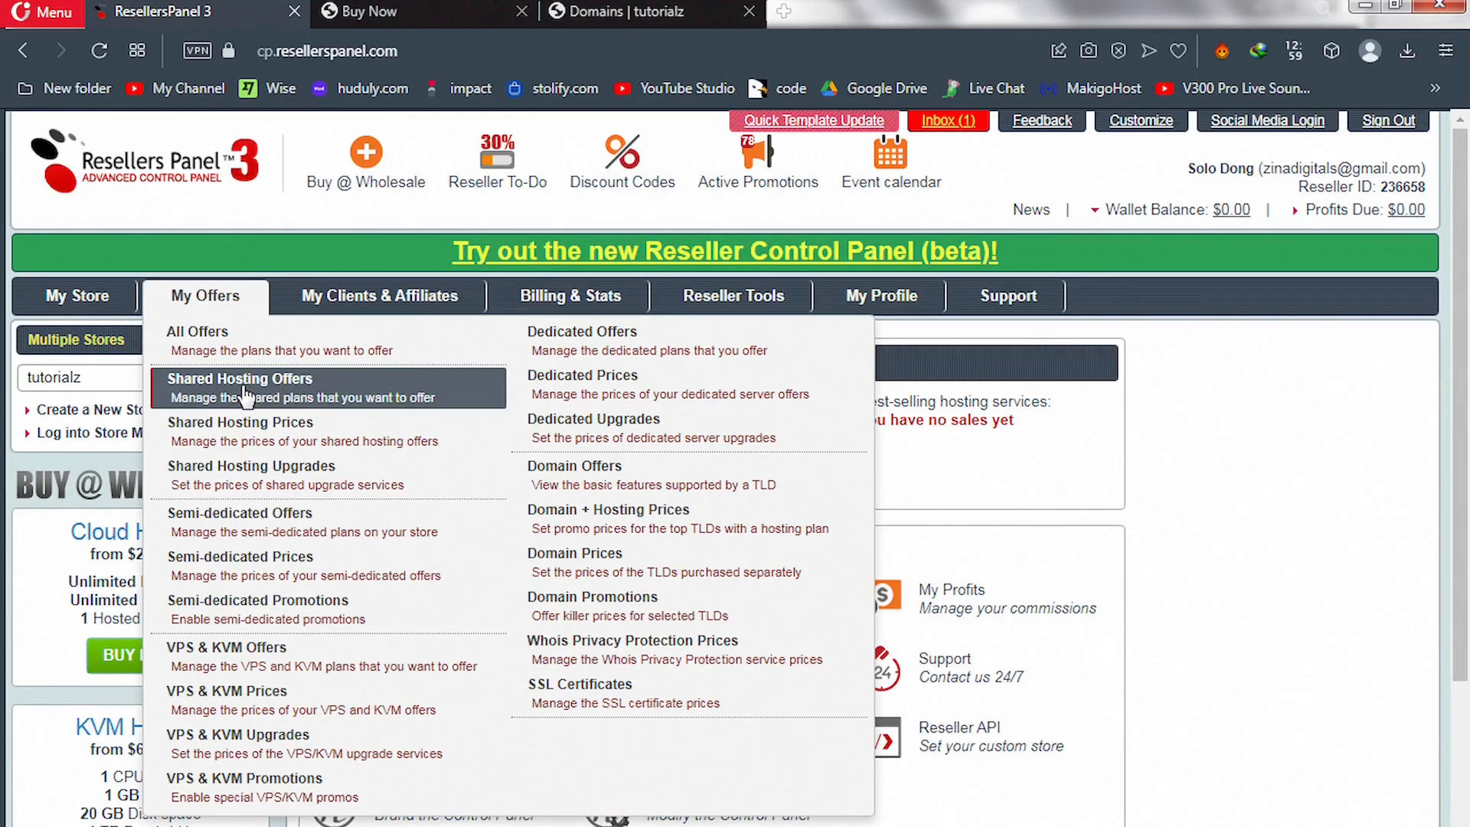
click(282, 395)
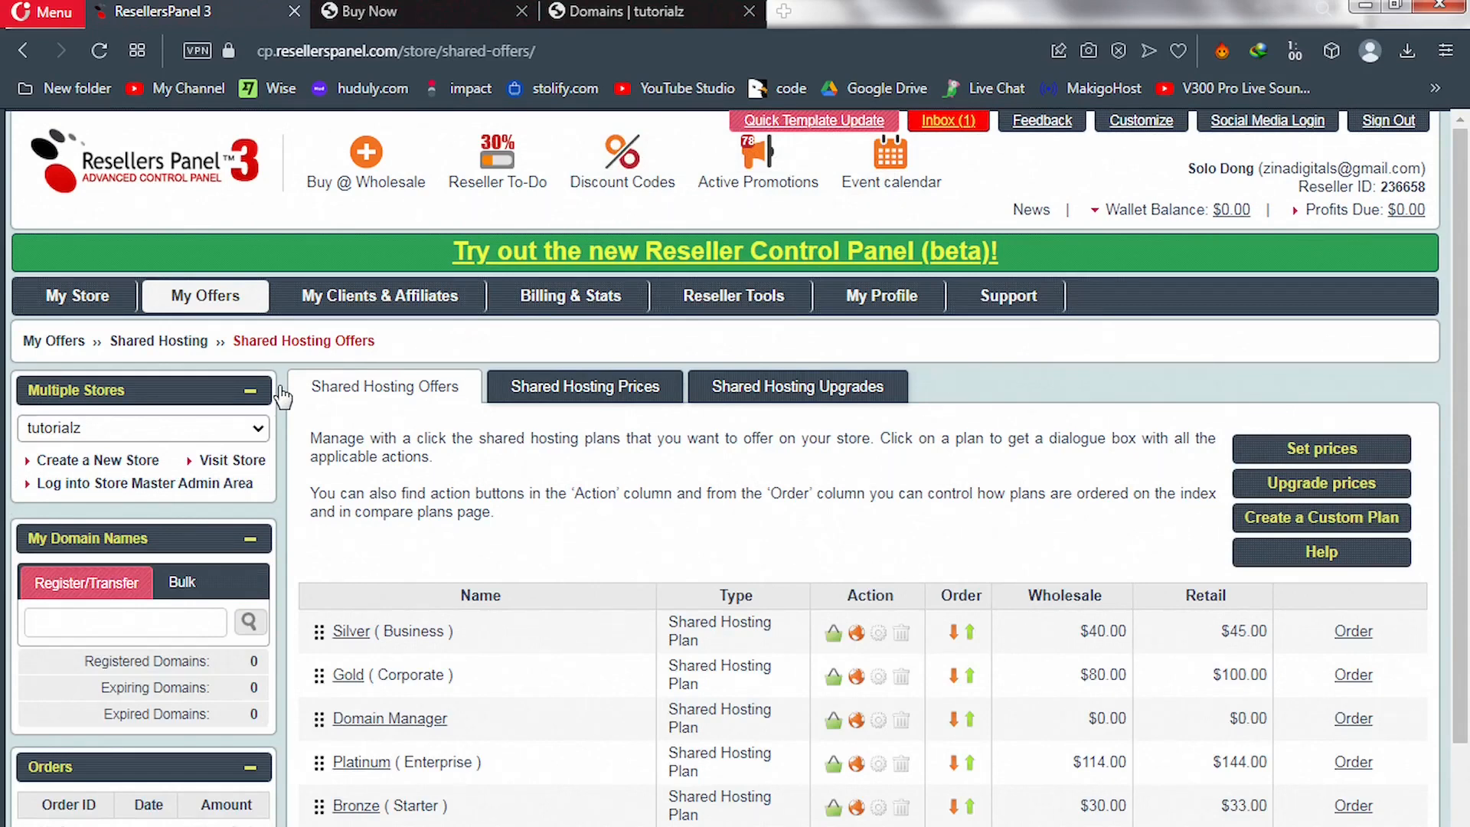
View the Silver plan's details and its rename dialog, then close both without renaming the plan.
click(352, 633)
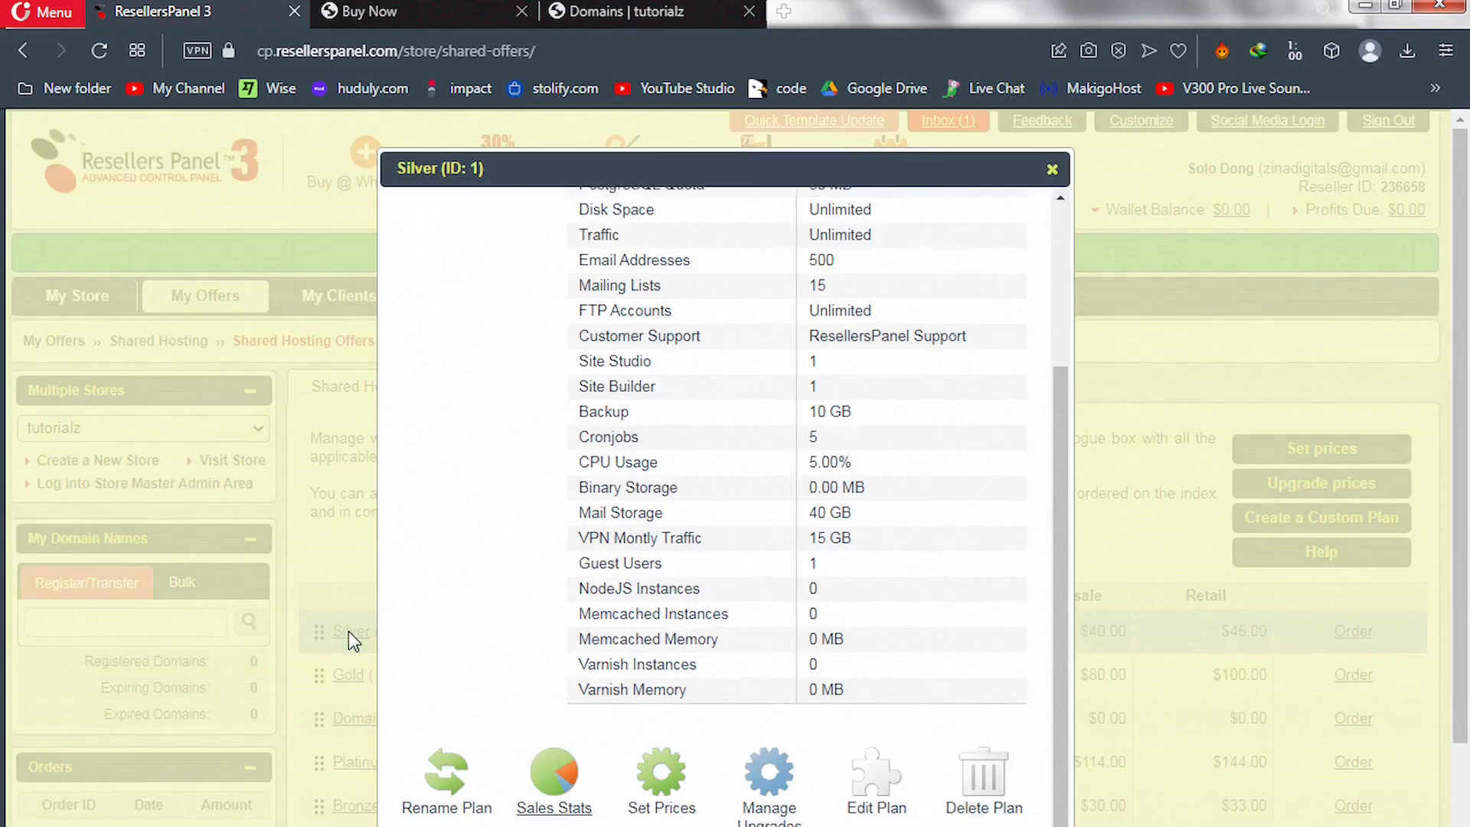
click(450, 789)
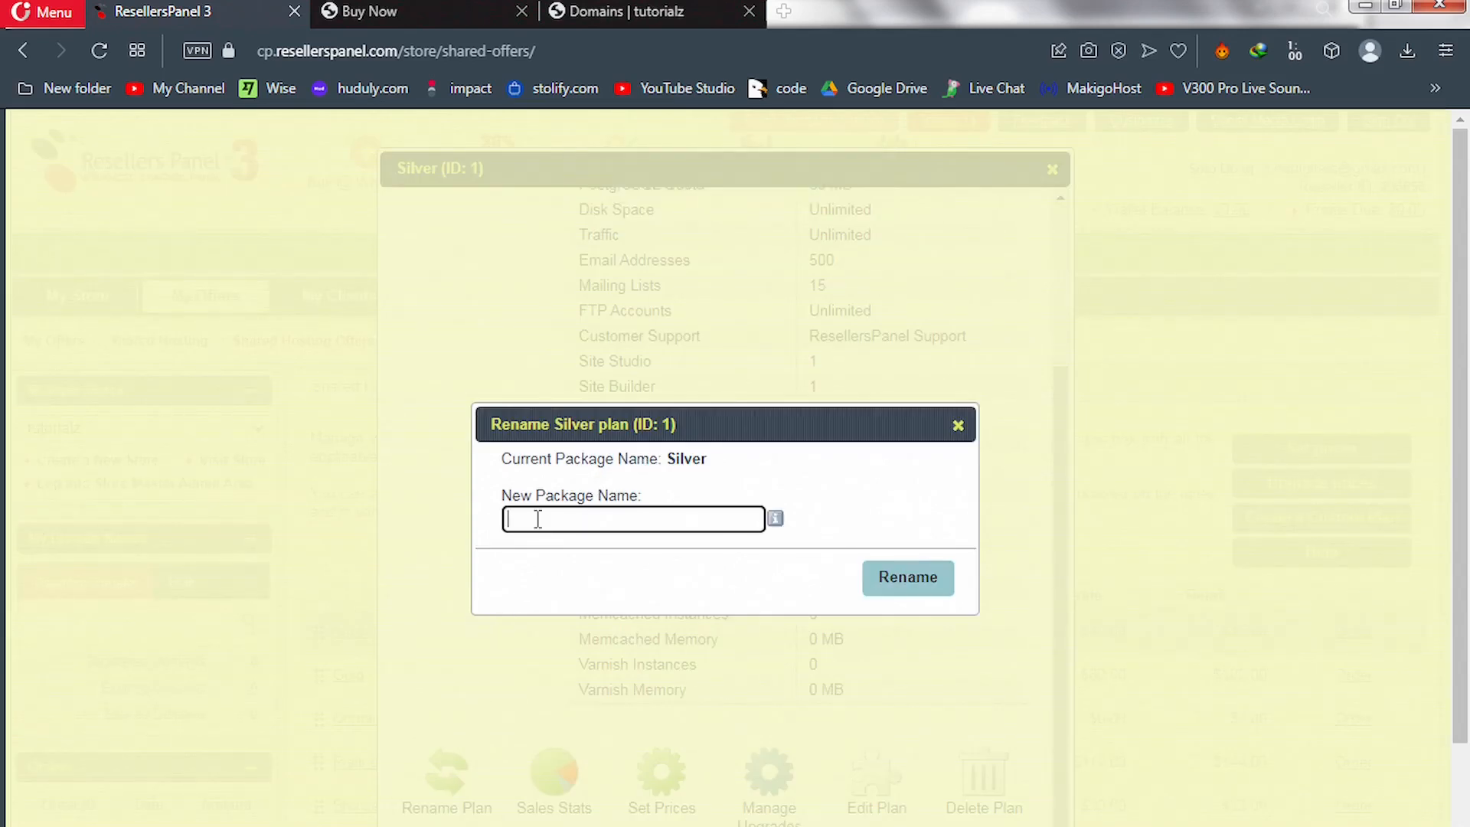
click(957, 425)
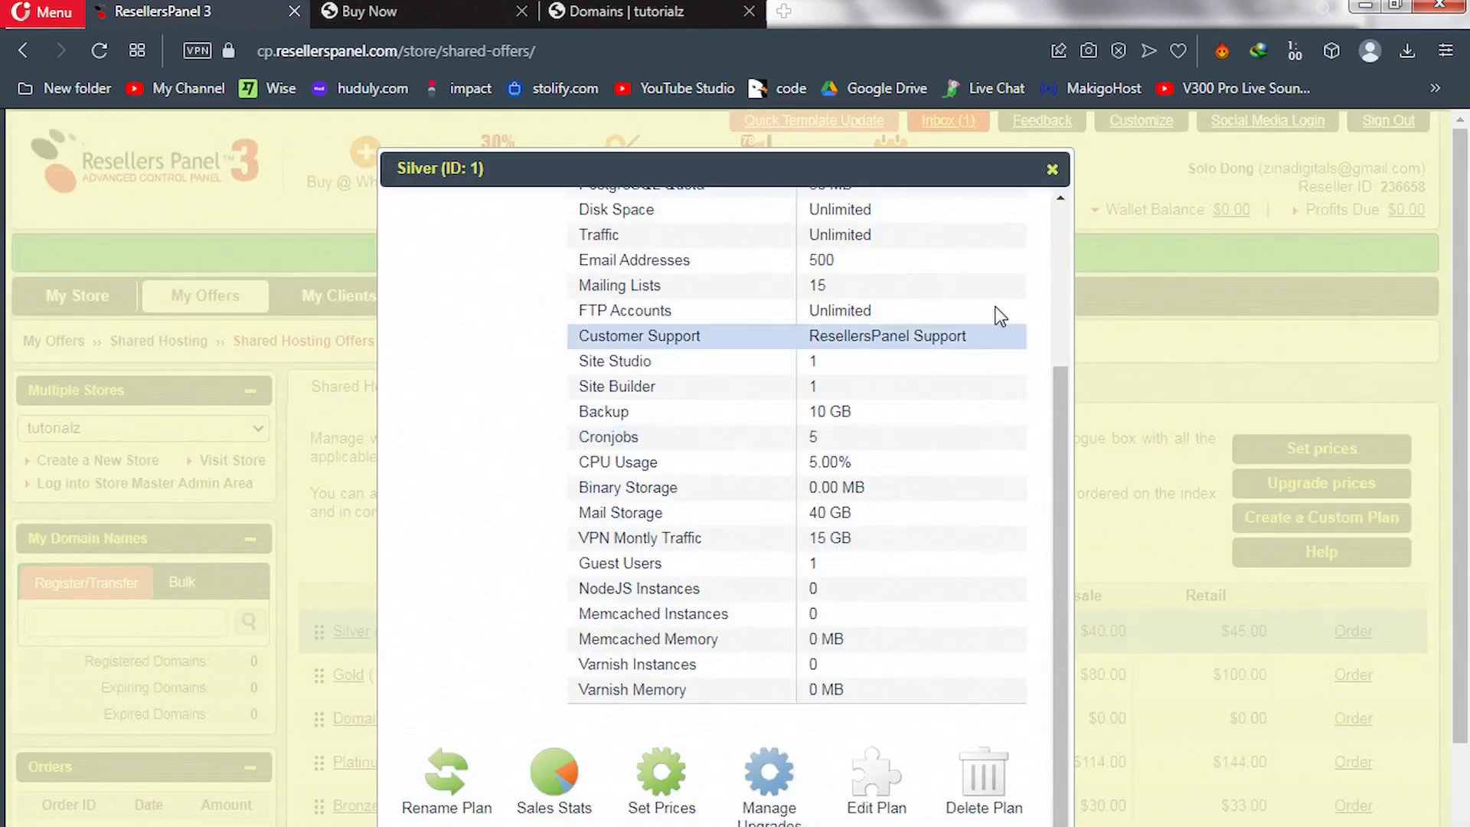
click(1054, 172)
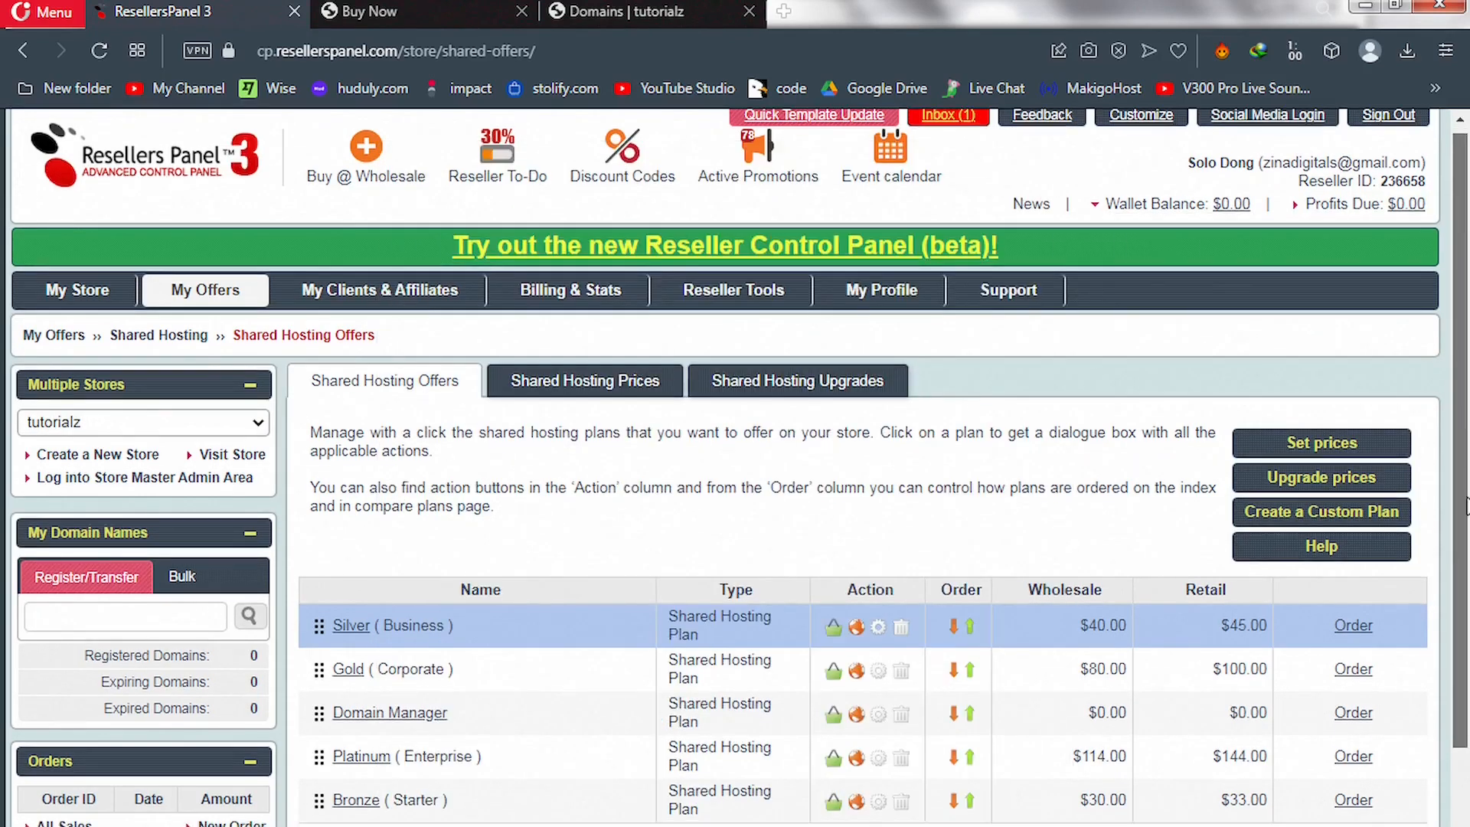
Examine the Bronze plan's feature list and its available management actions, then close its details.
scroll(1466, 580, down, 2)
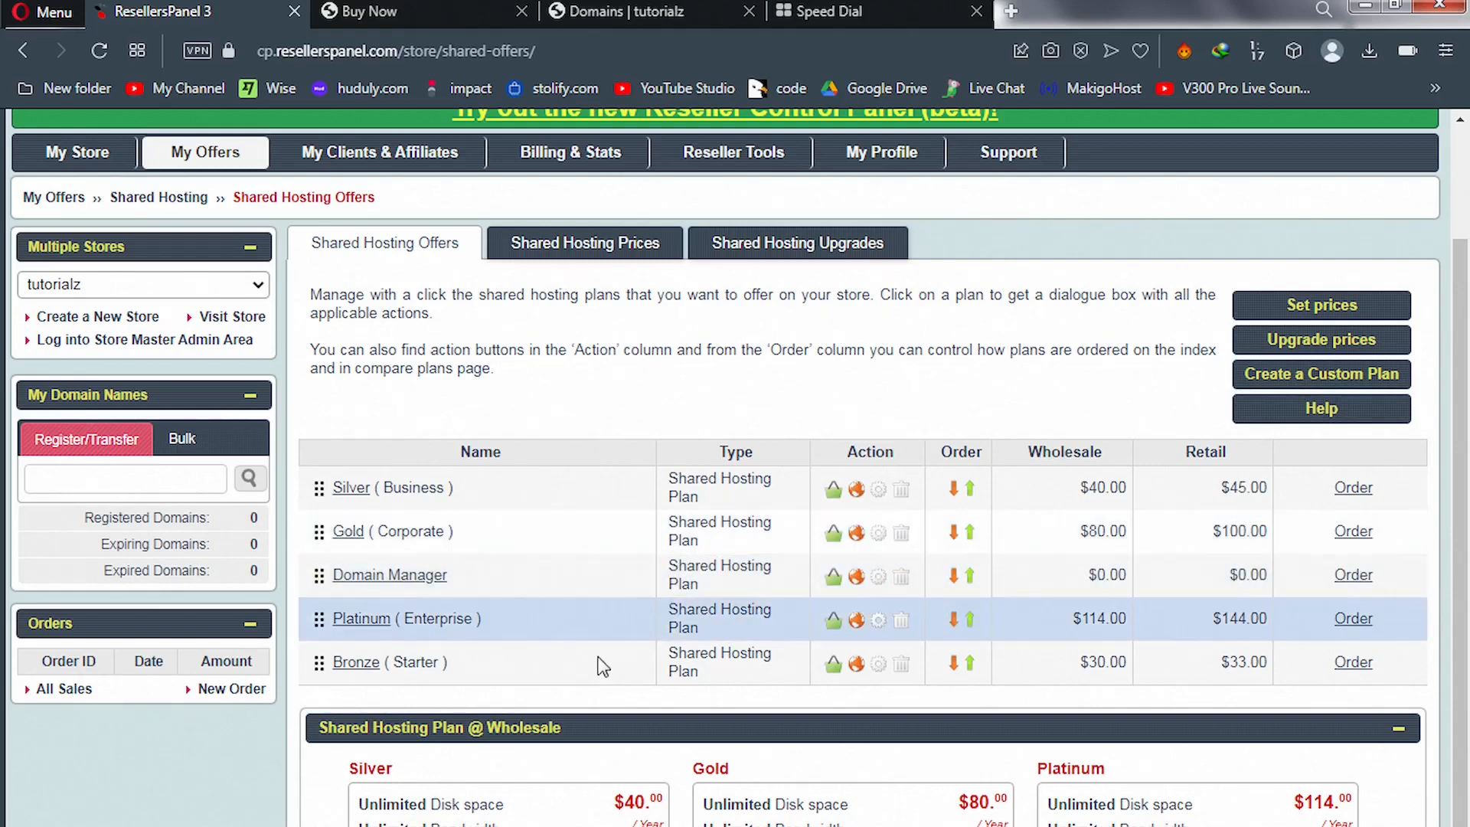
click(353, 672)
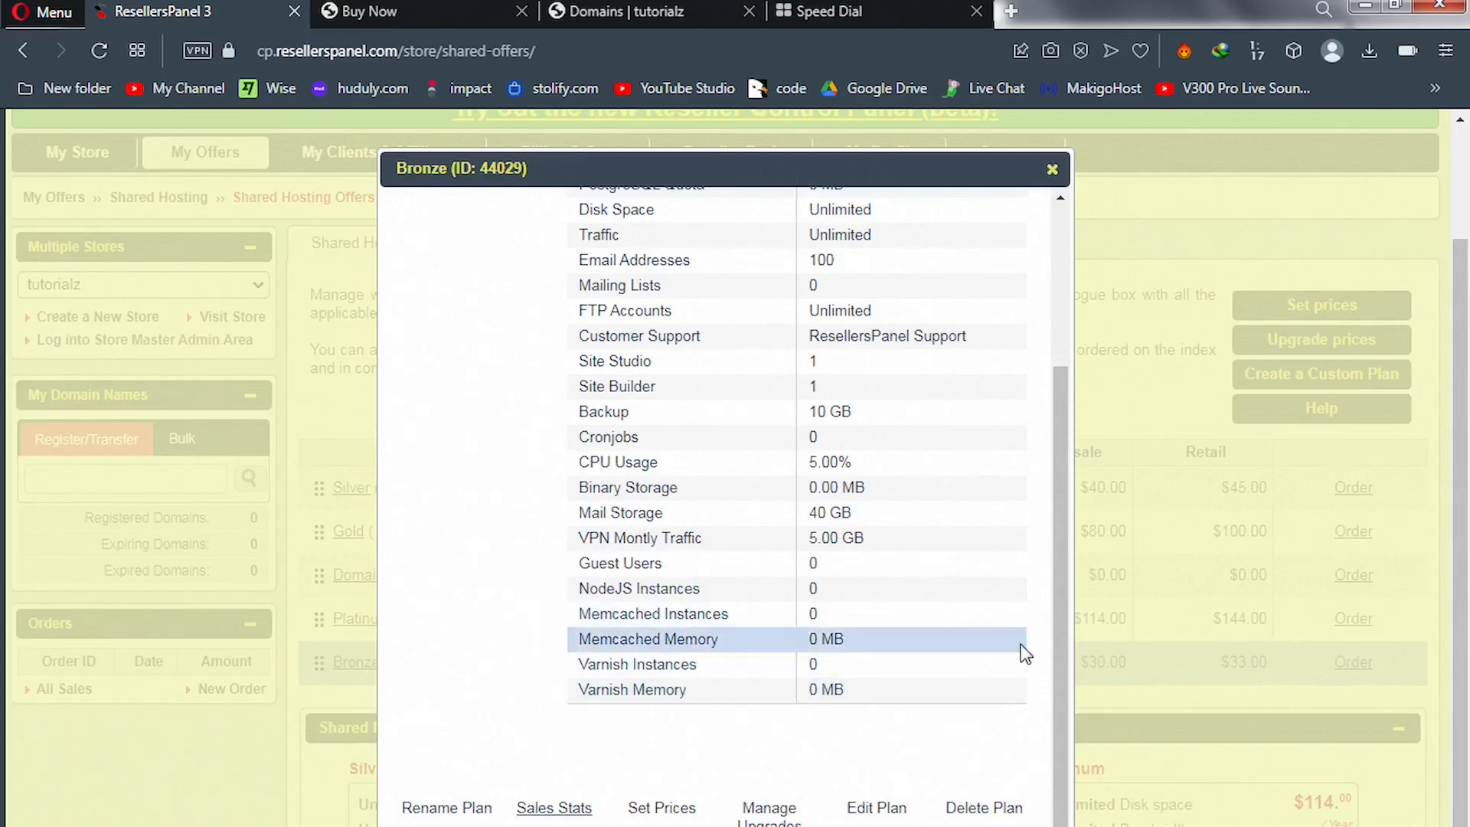
drag(1058, 637, 1059, 390)
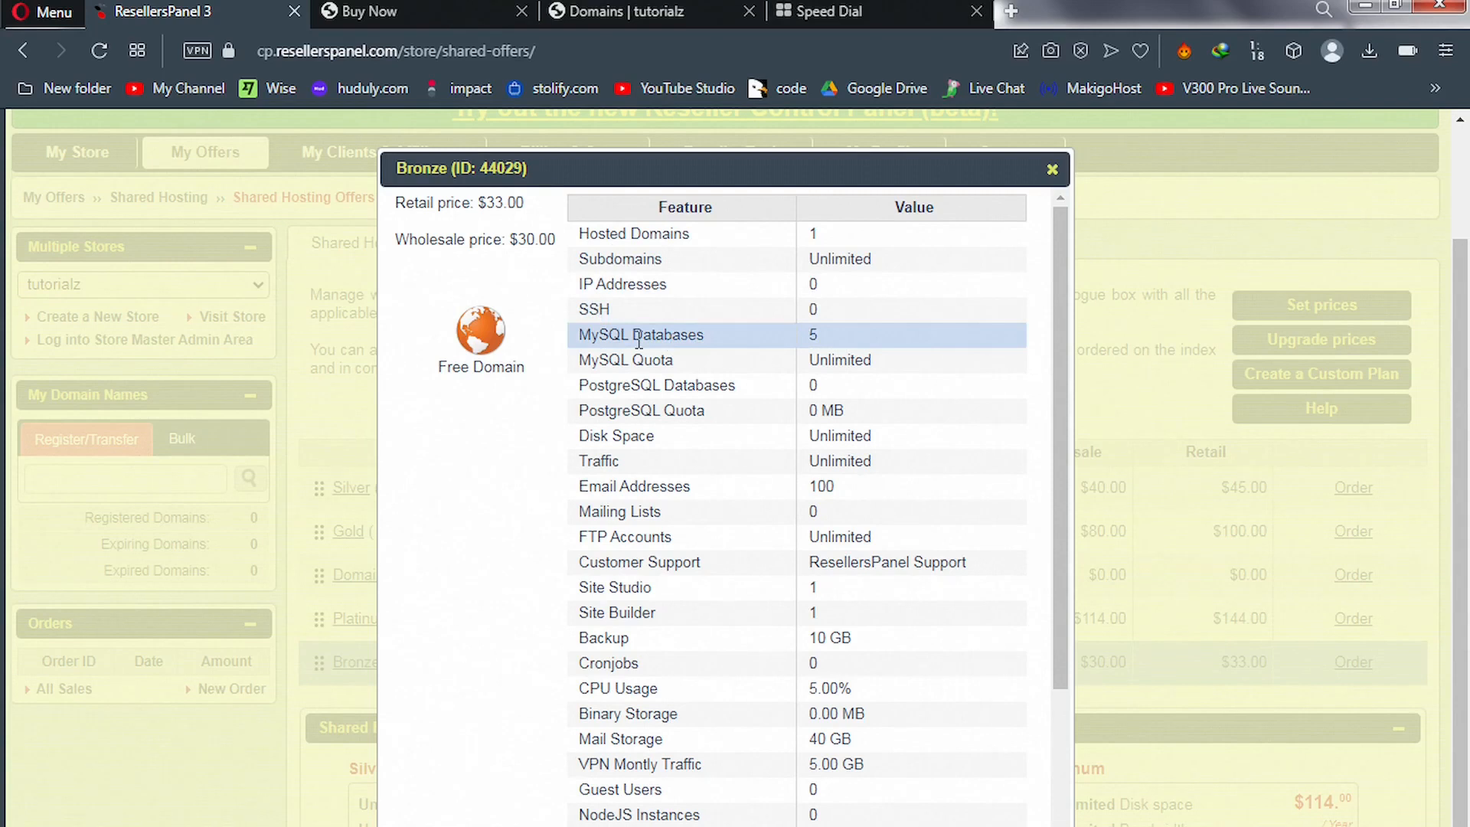
drag(1058, 430, 1055, 634)
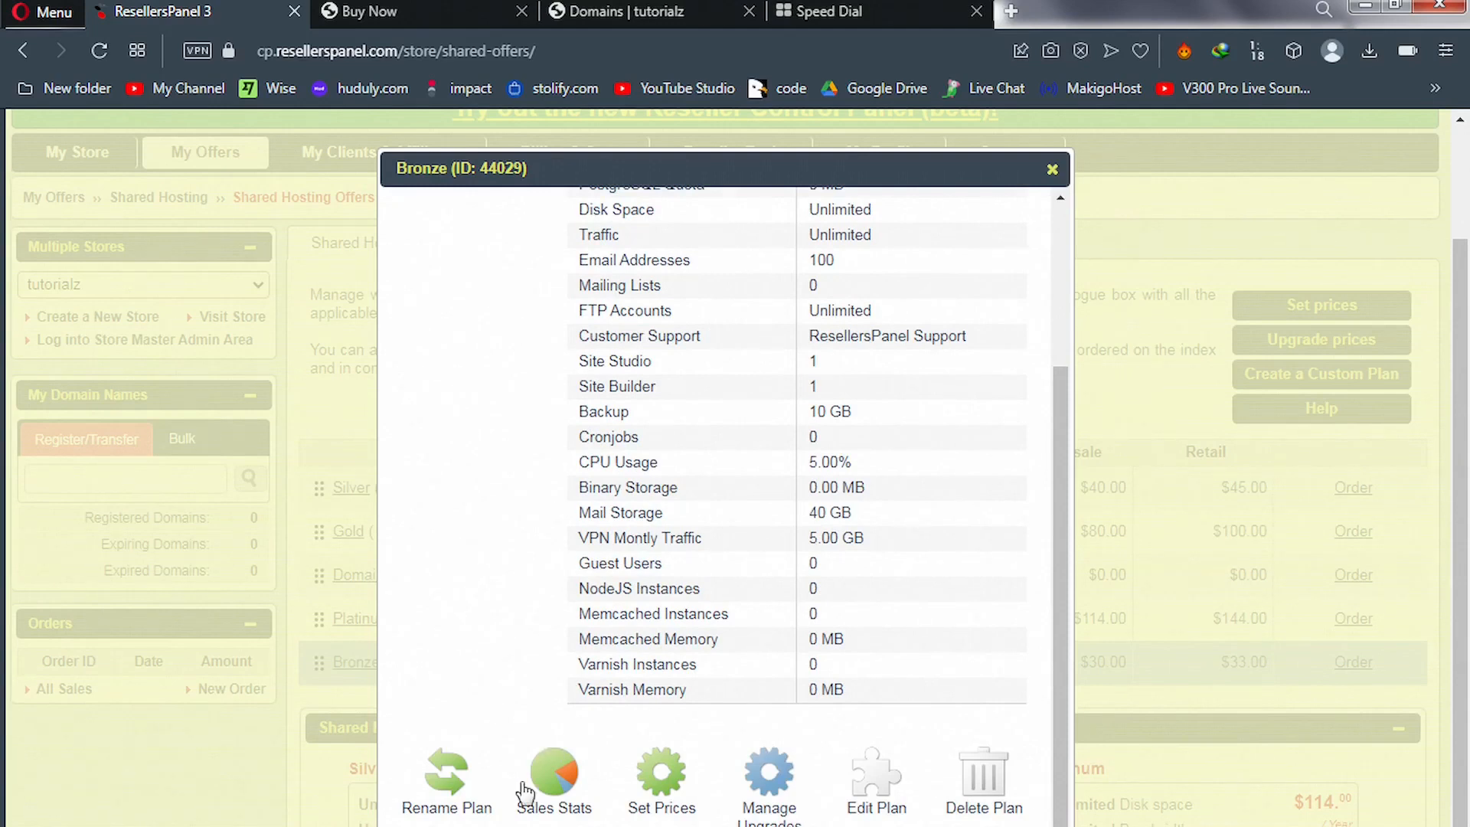
drag(663, 674, 682, 605)
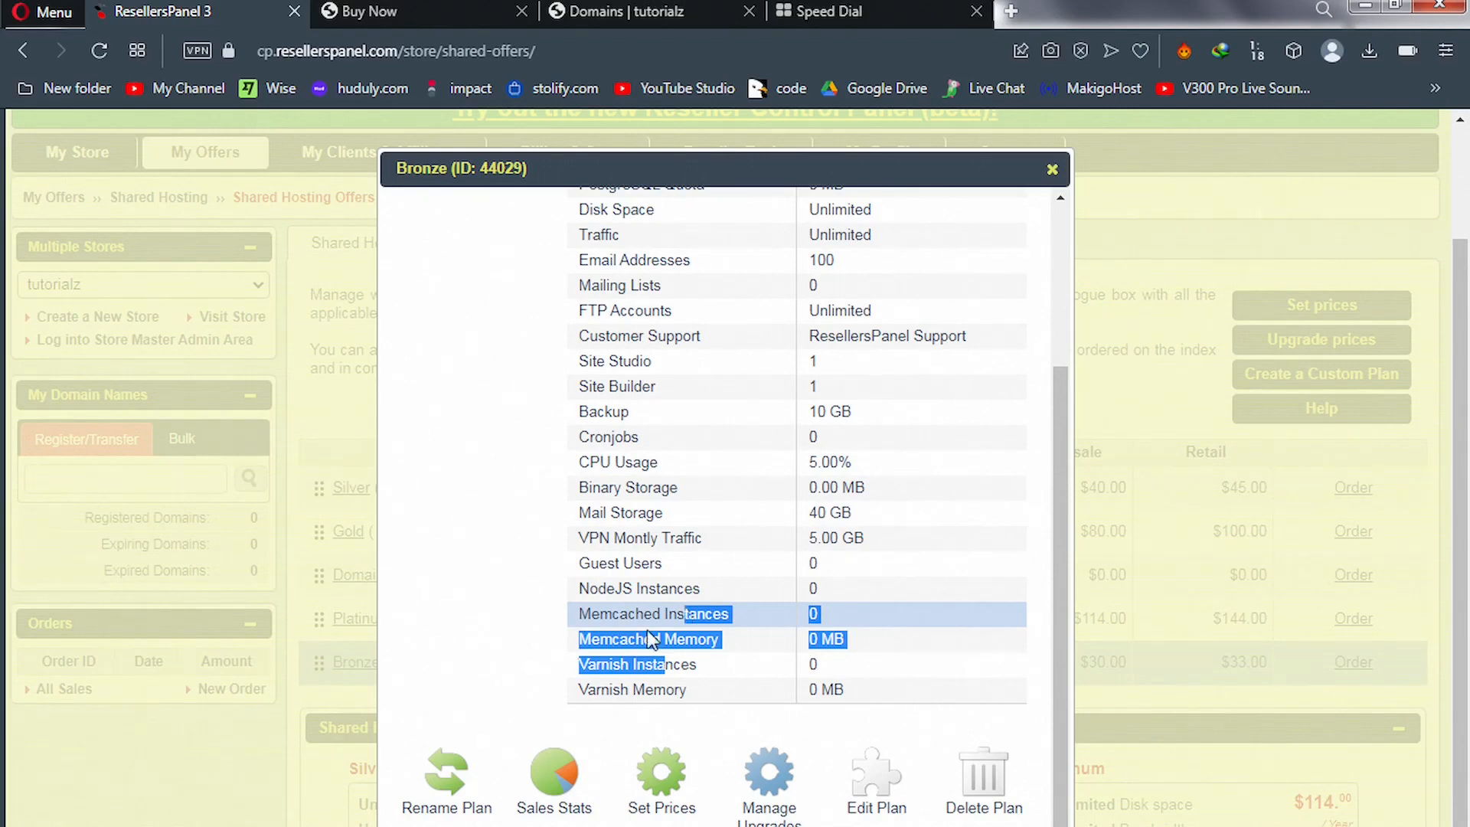
click(564, 781)
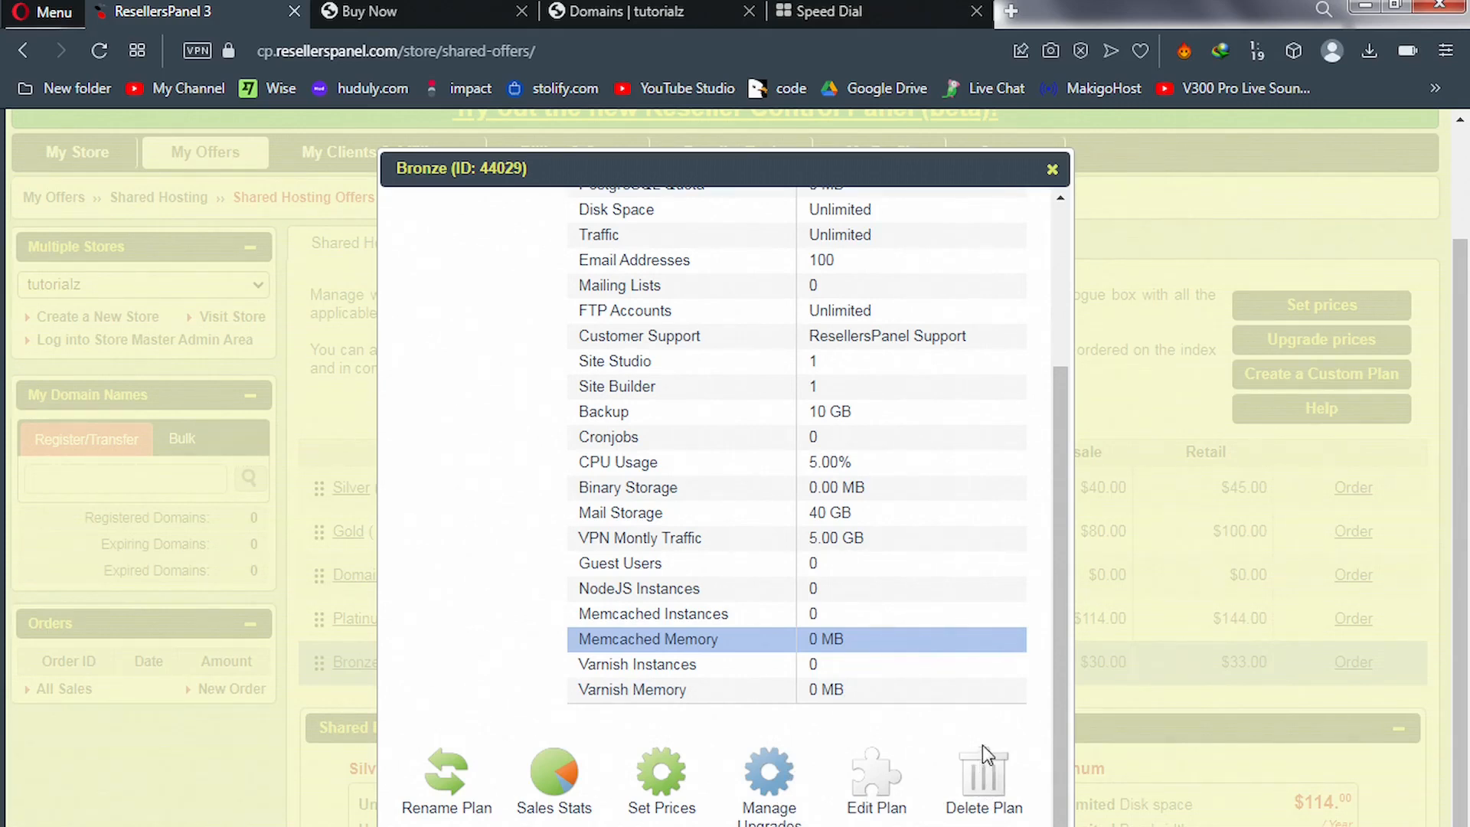
click(1053, 171)
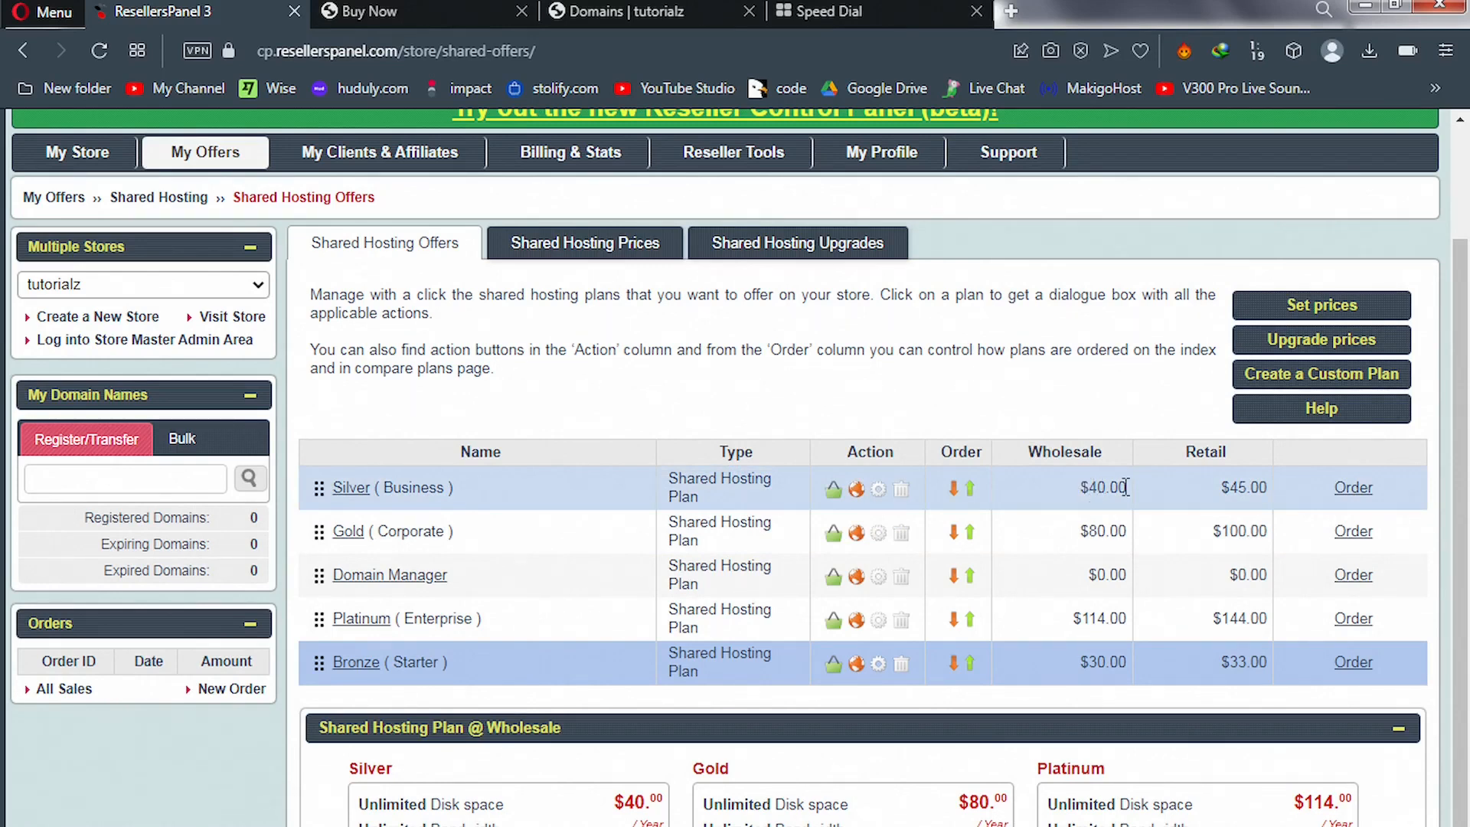
Compare the Silver plan's wholesale price with its retail price in the shared hosting offers.
drag(1076, 486, 1124, 485)
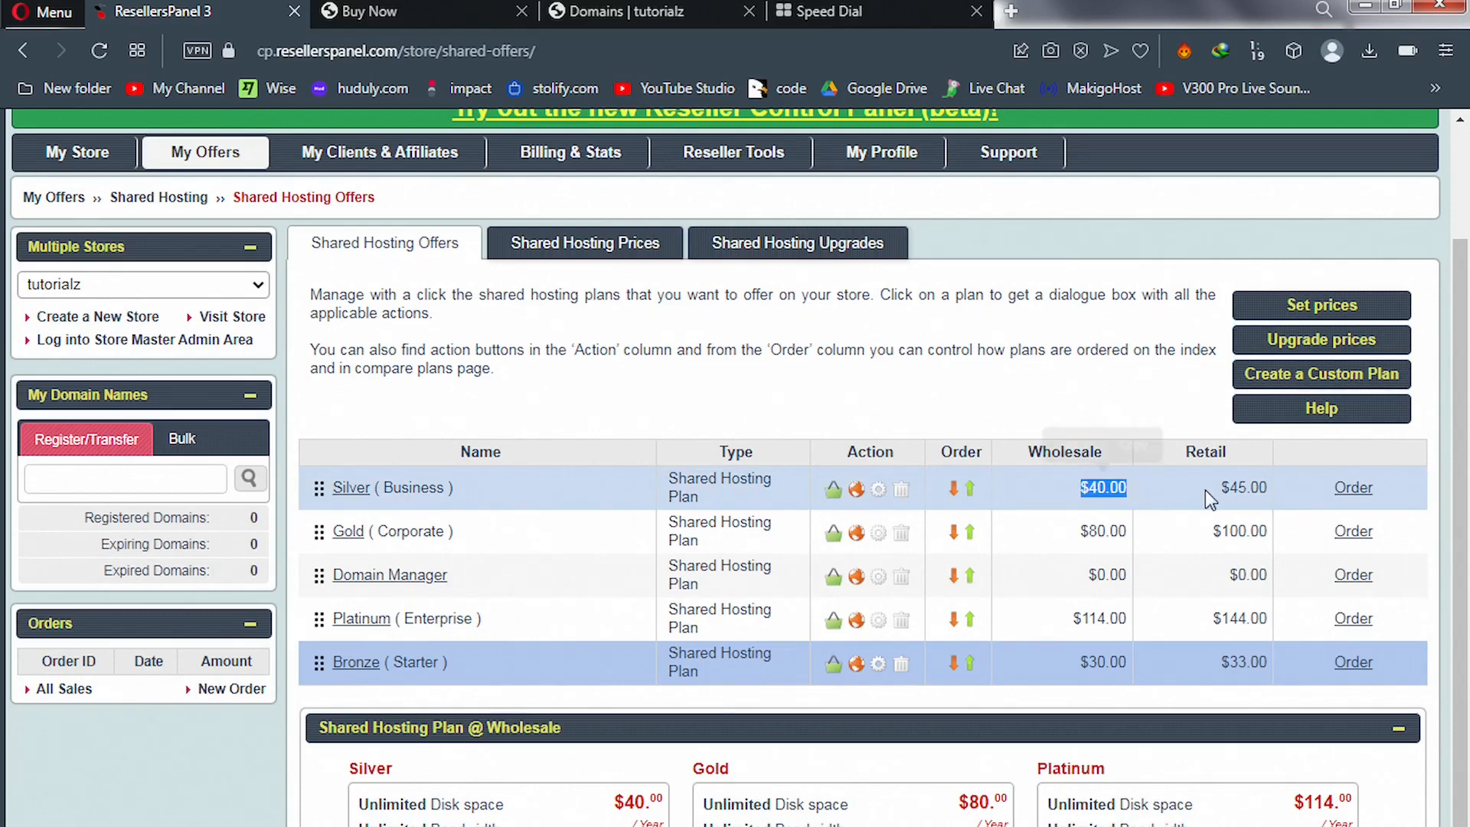
drag(1219, 489, 1275, 503)
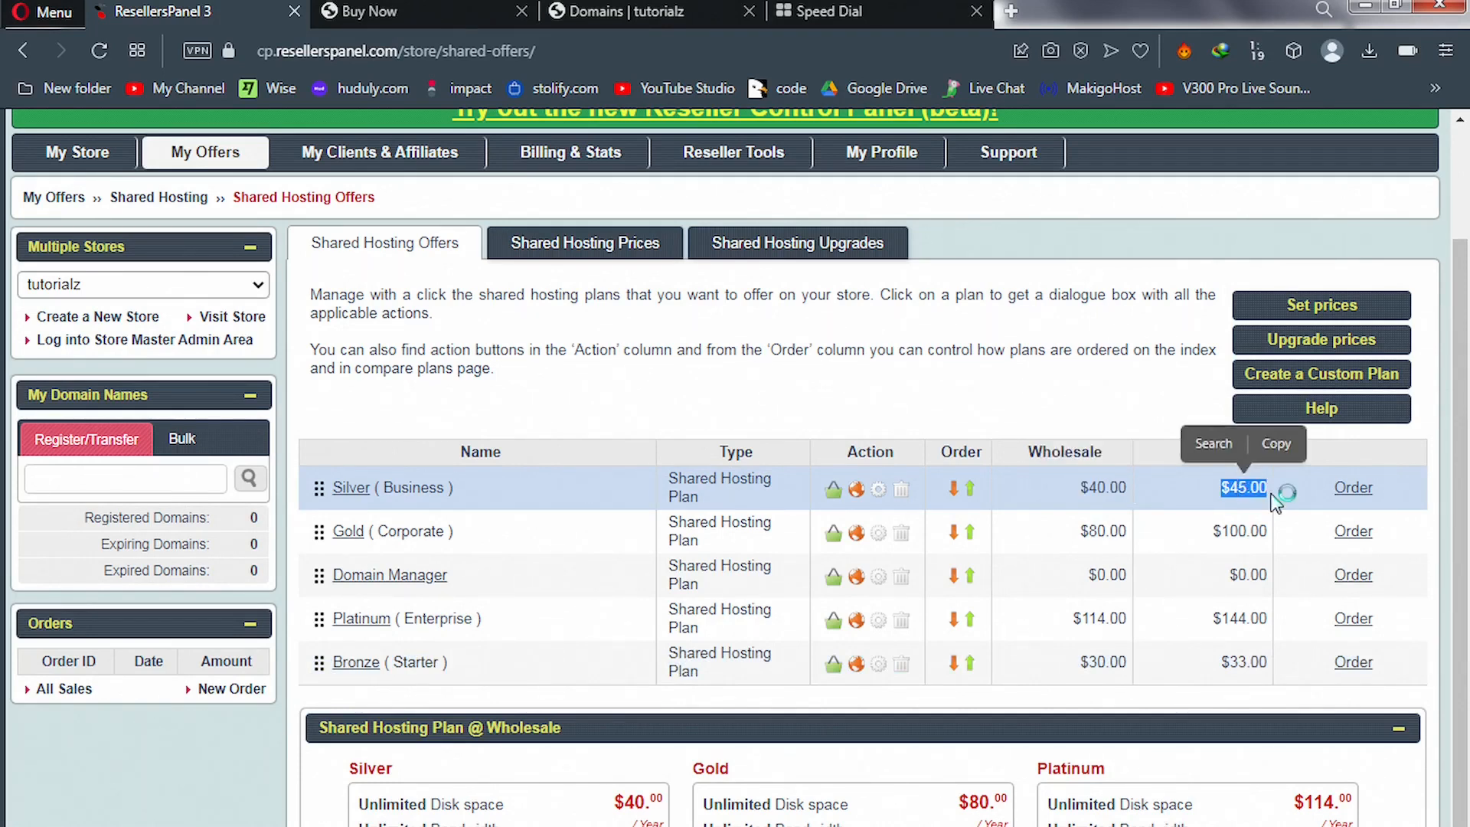
click(1220, 488)
drag(1220, 487, 1272, 484)
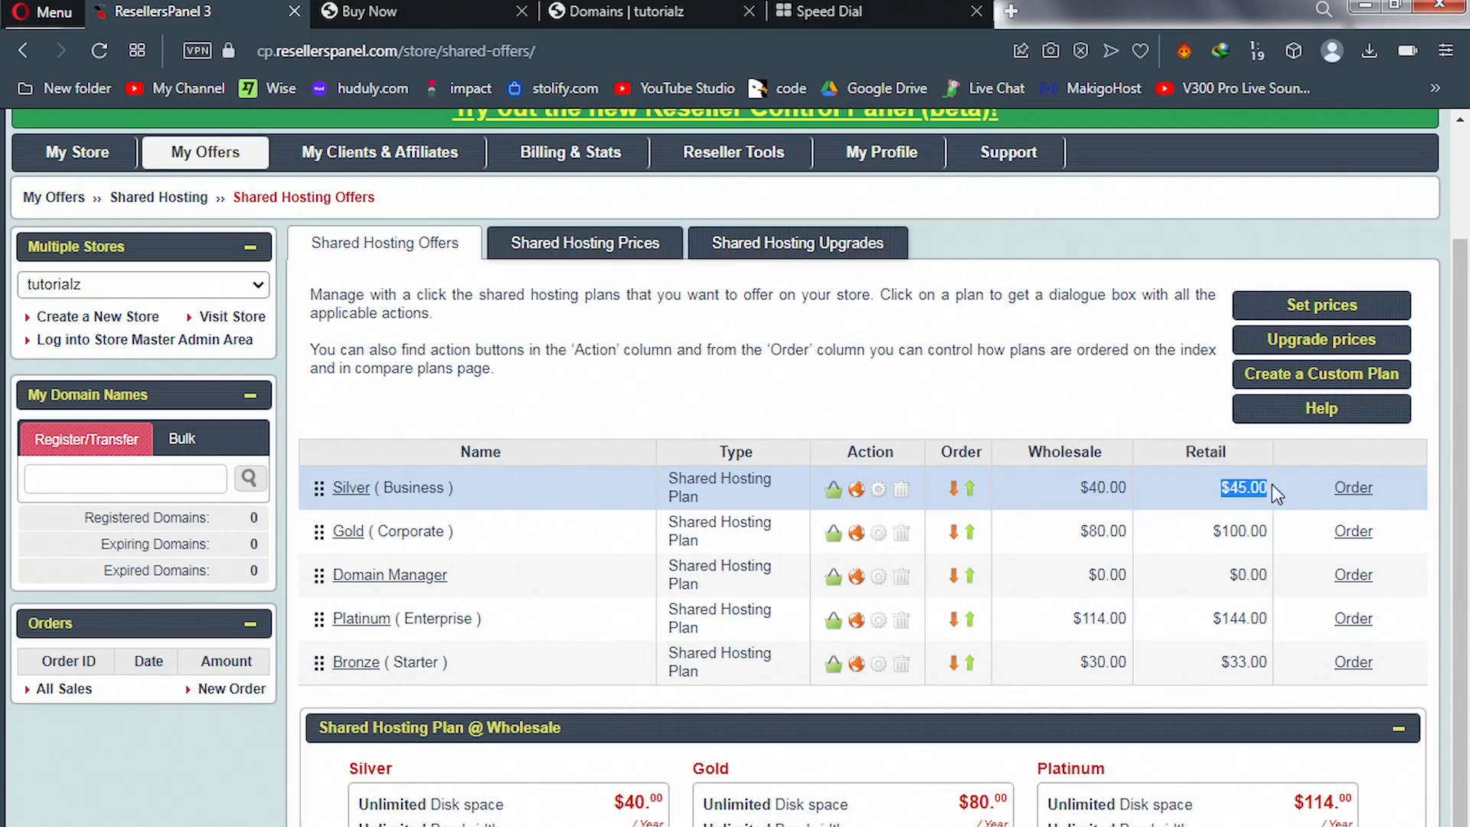
click(1191, 490)
In Shared Hosting Prices, raise the profit of all plans by an amount of 20 and apply the prices.
click(617, 251)
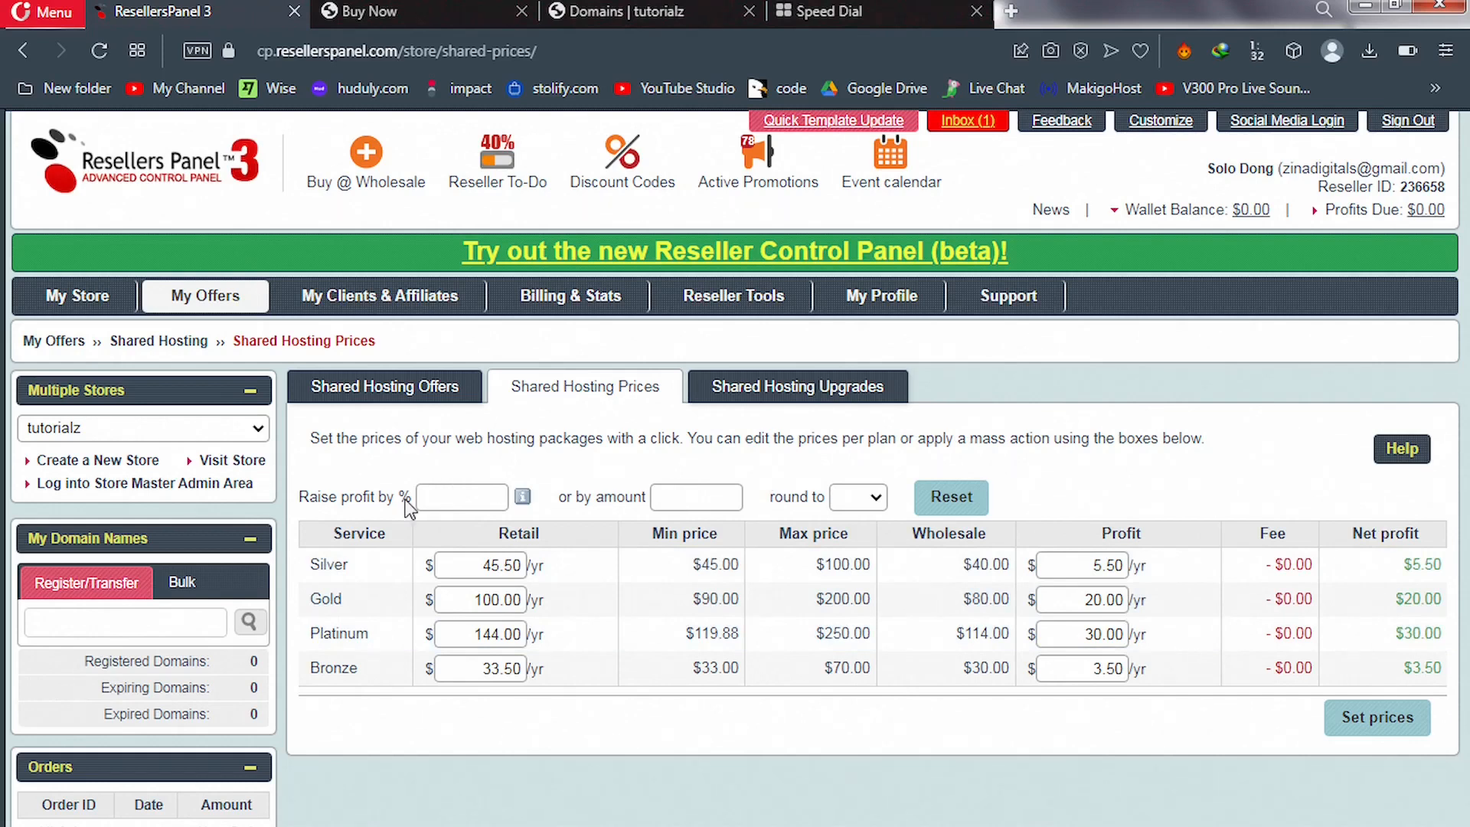
click(450, 499)
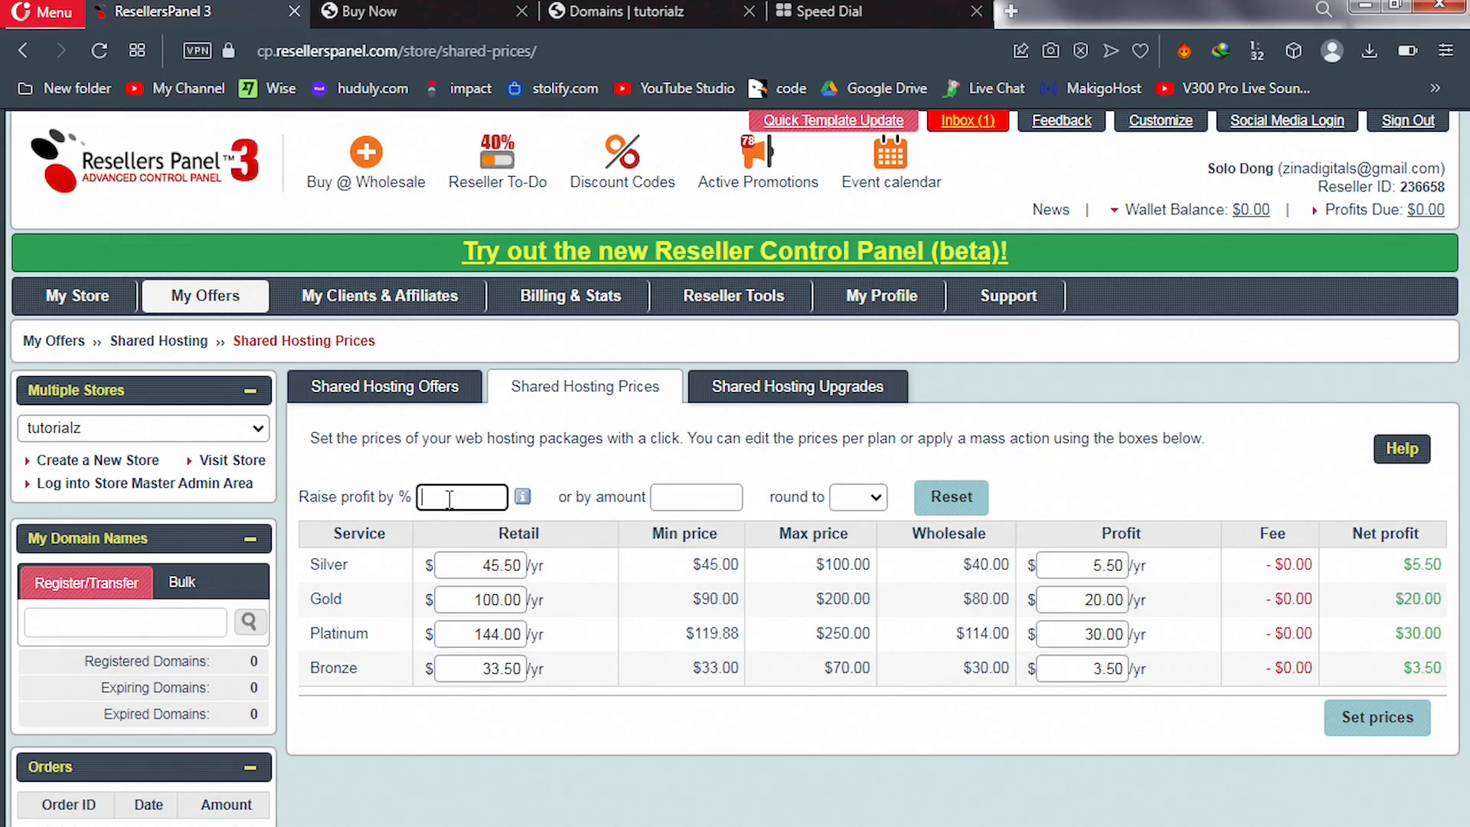
click(684, 499)
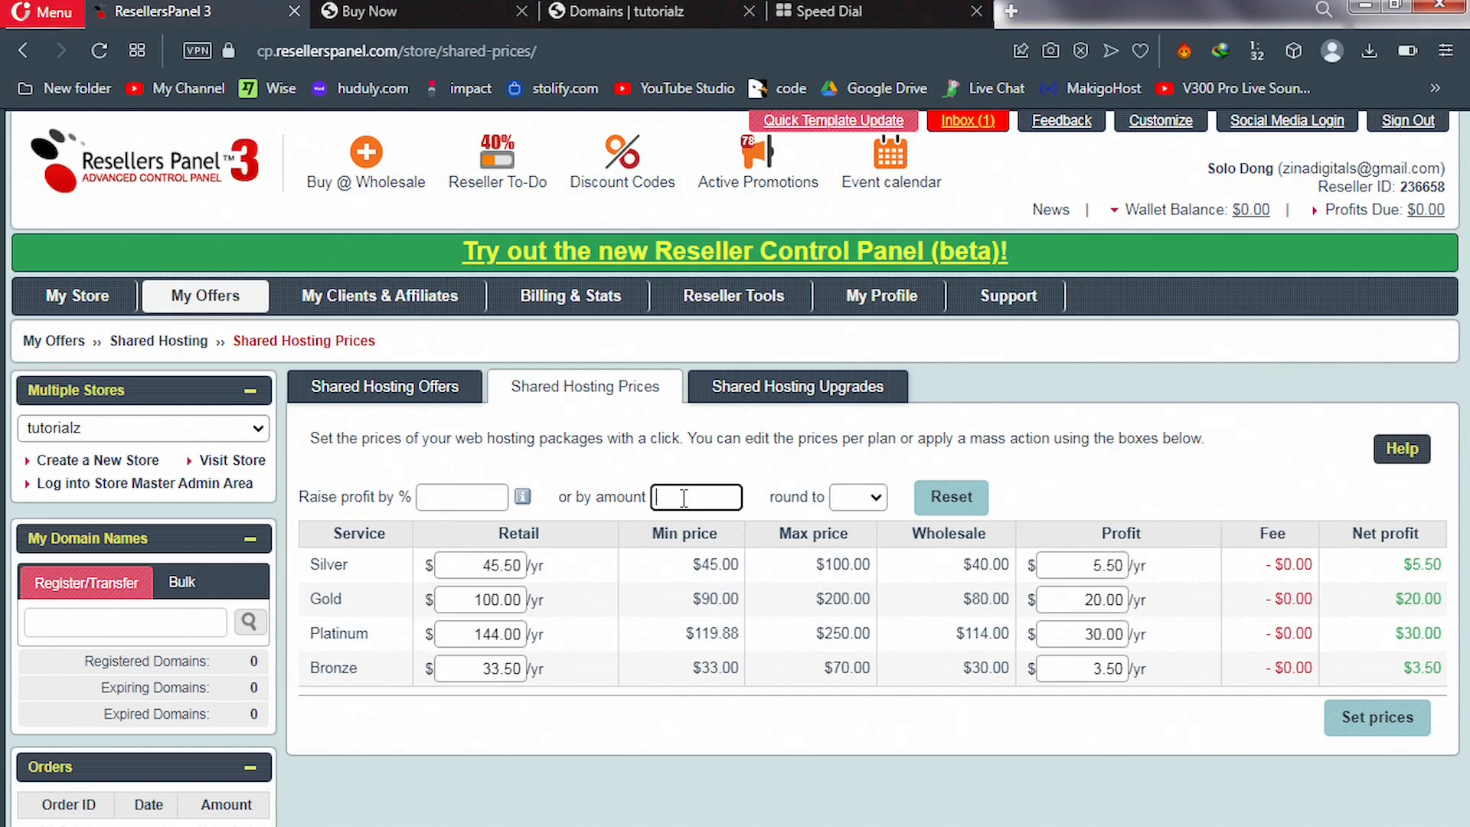
text(20)
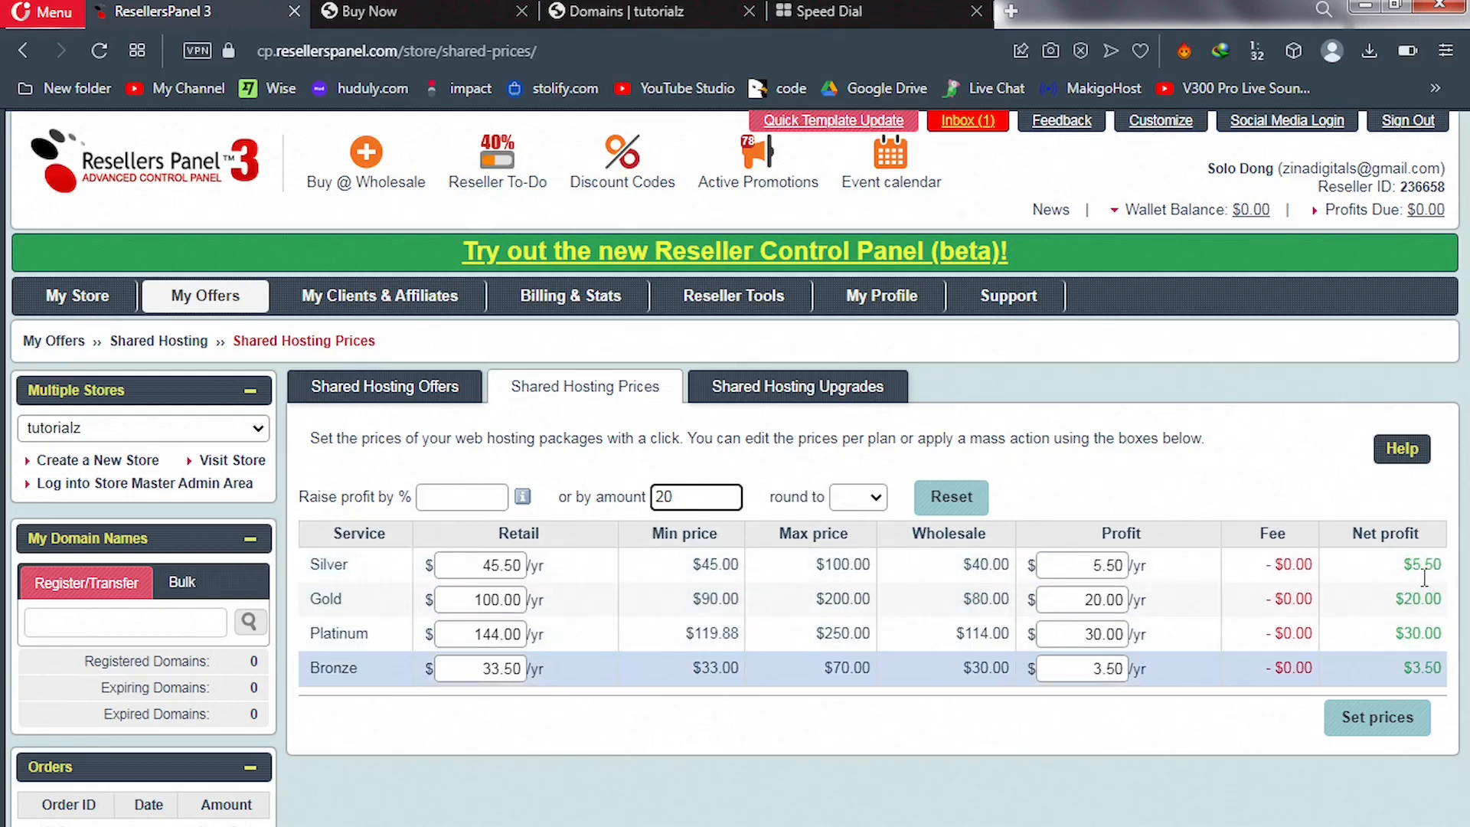
click(1371, 724)
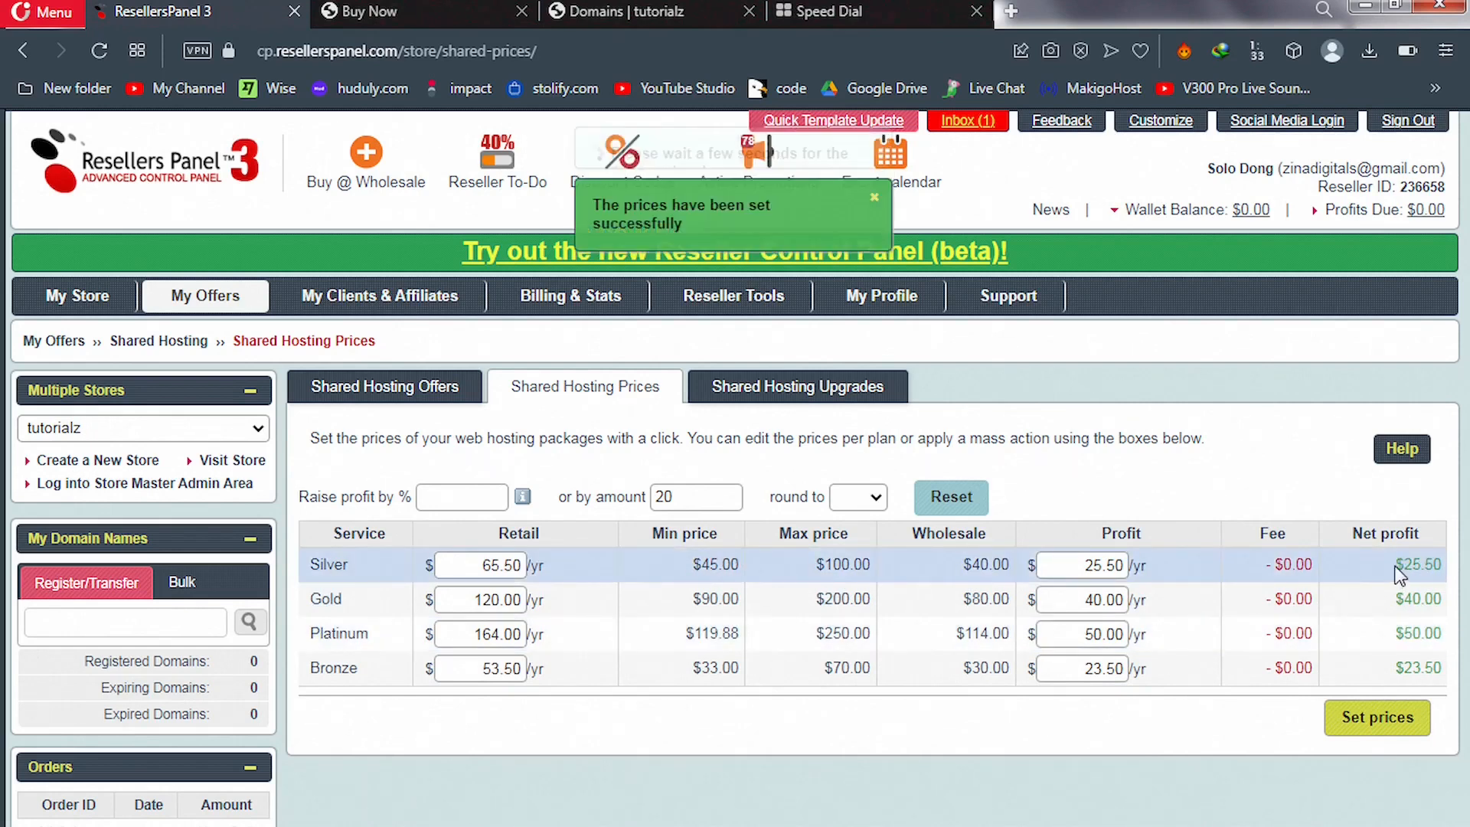
Set the Silver plan's yearly profit to $30.50 and apply the prices.
double_click(1443, 568)
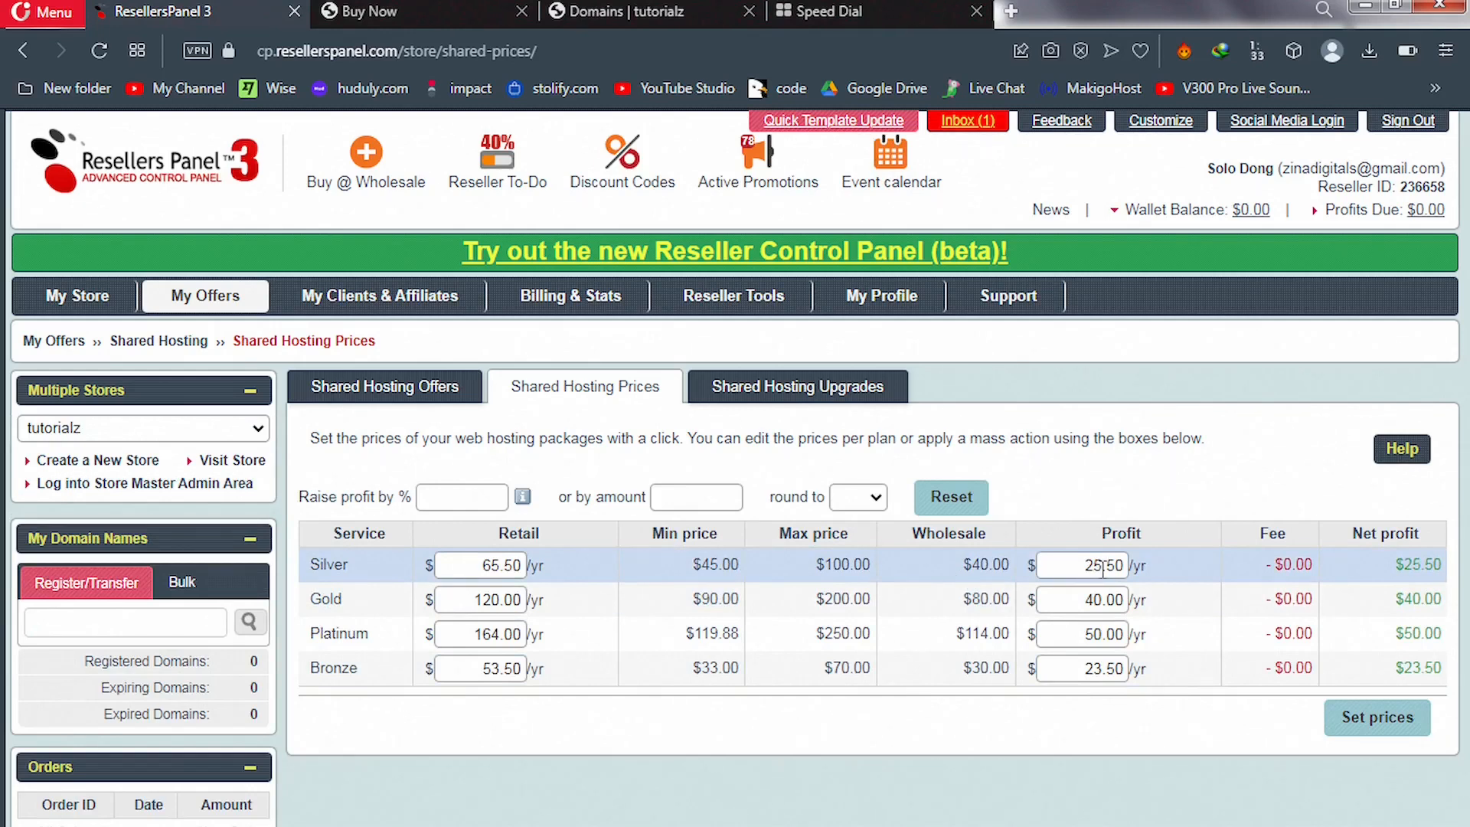
drag(1103, 566, 1079, 567)
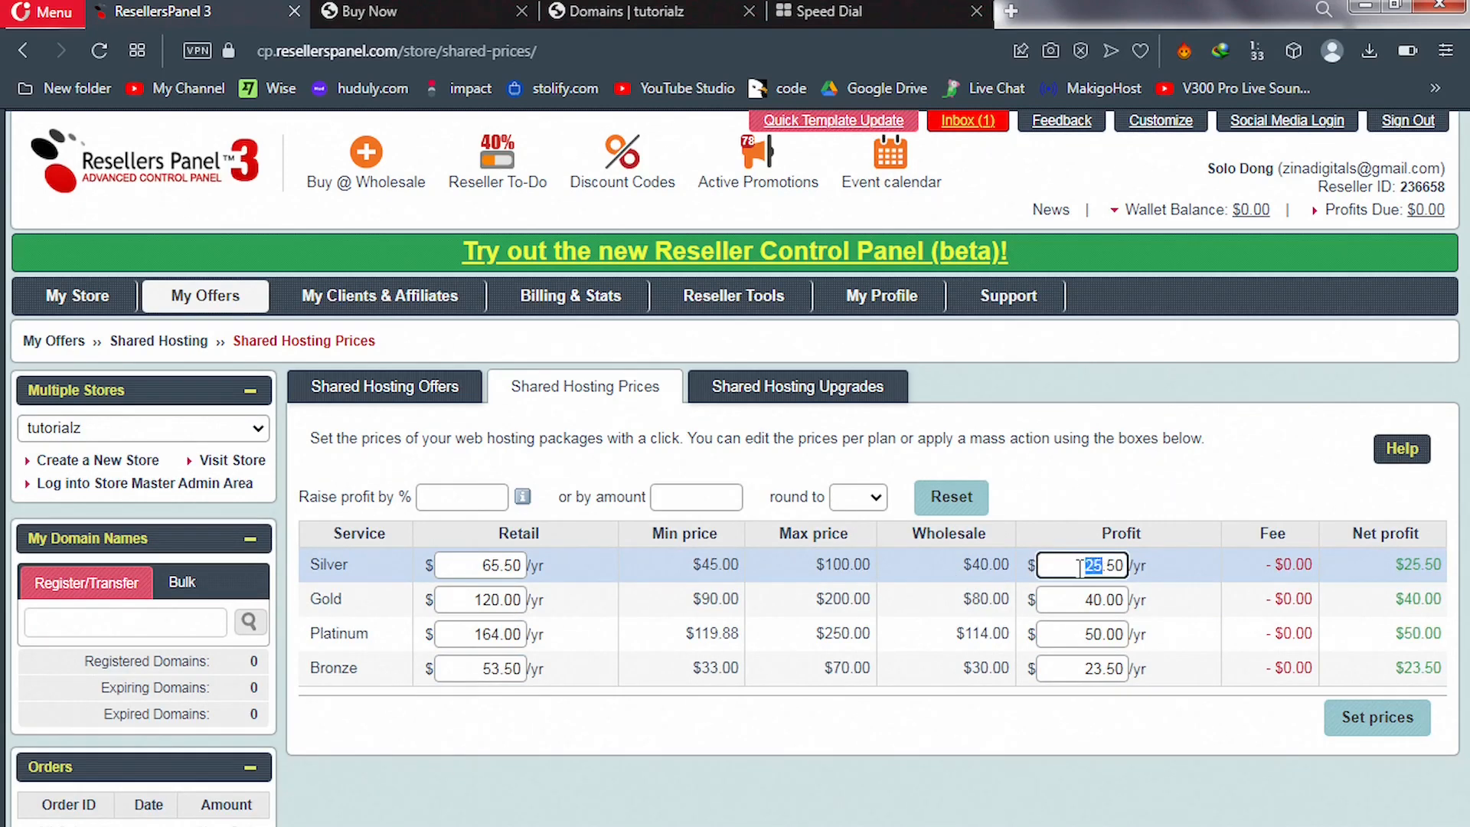
text(30)
click(1352, 724)
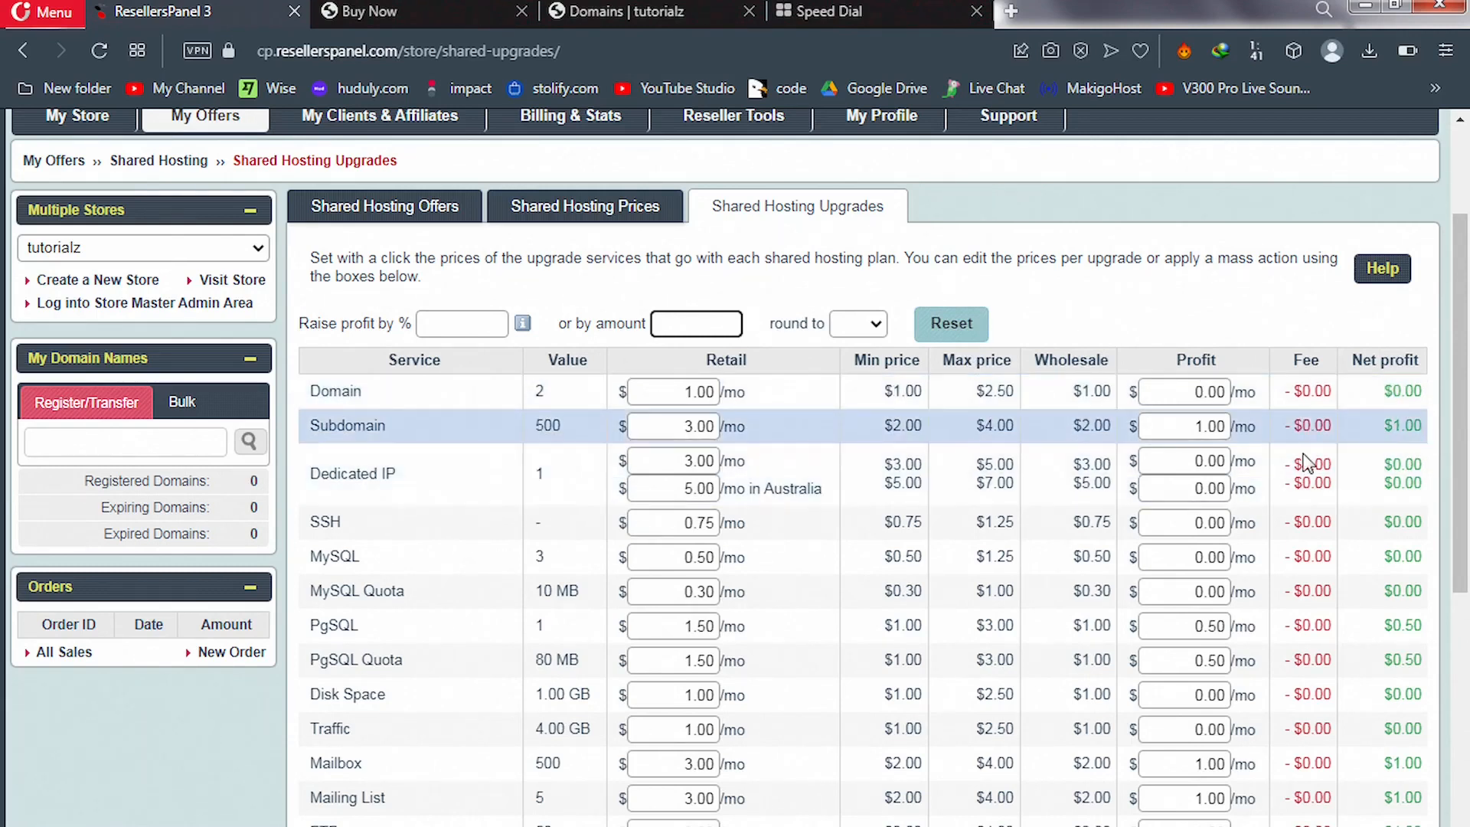
In Shared Hosting Upgrades, set the Domain upgrade's monthly profit to $1.00.
click(1203, 392)
drag(1203, 392, 1189, 392)
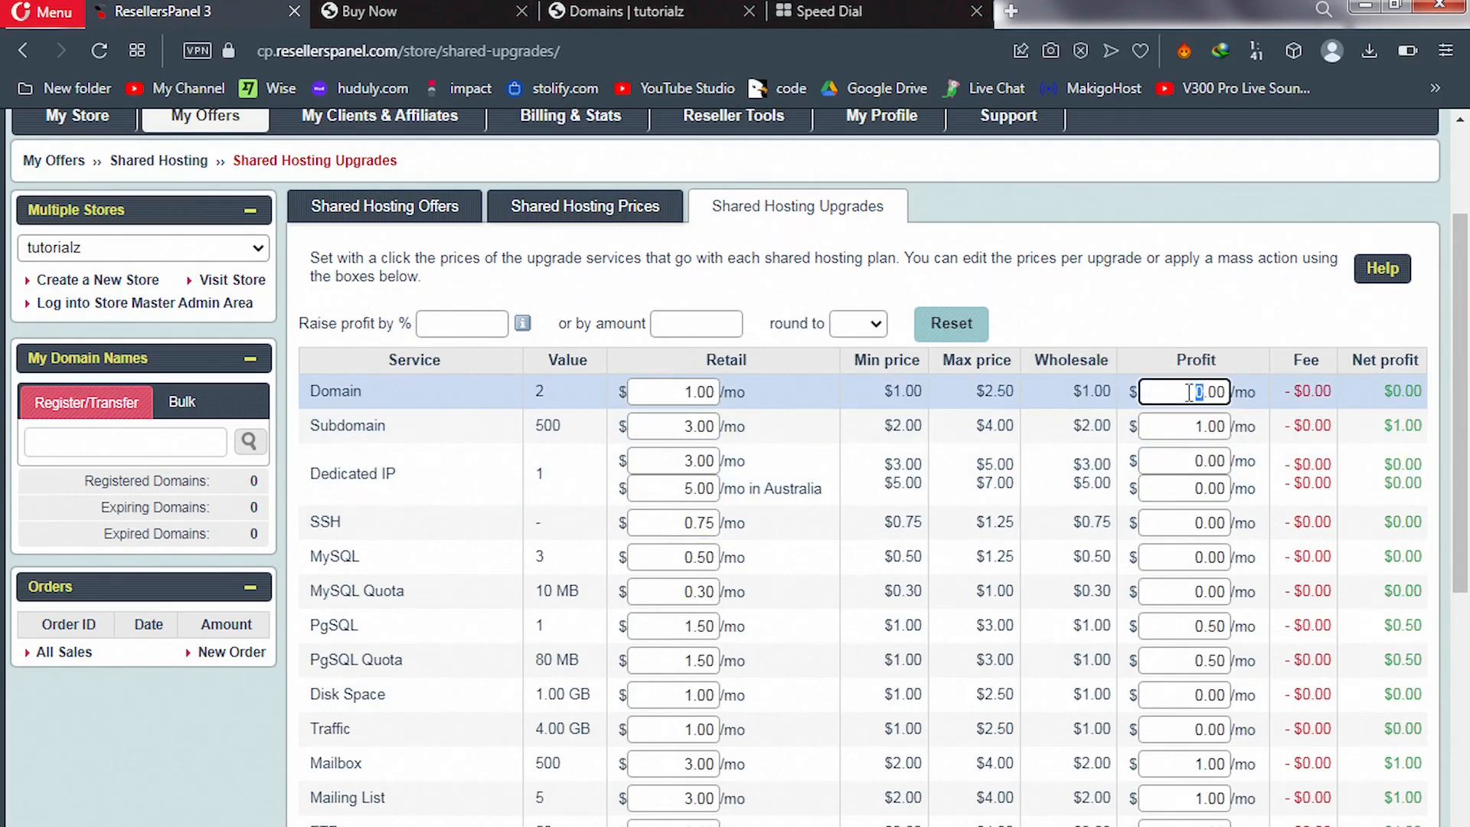
text(1)
Raise the profit of the shared hosting upgrade services by an amount of 1 and check the updated price table.
click(692, 318)
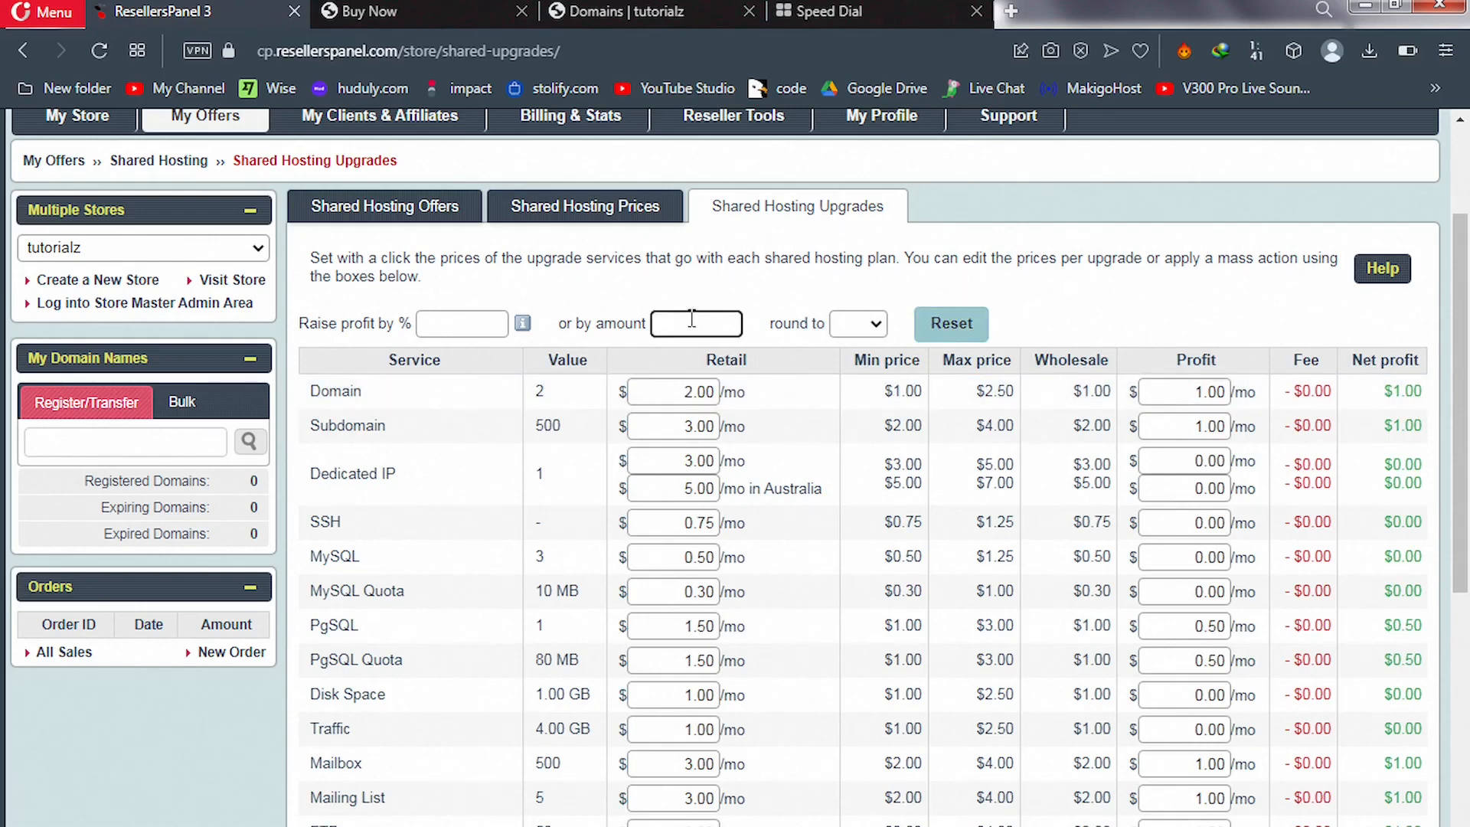
text(1)
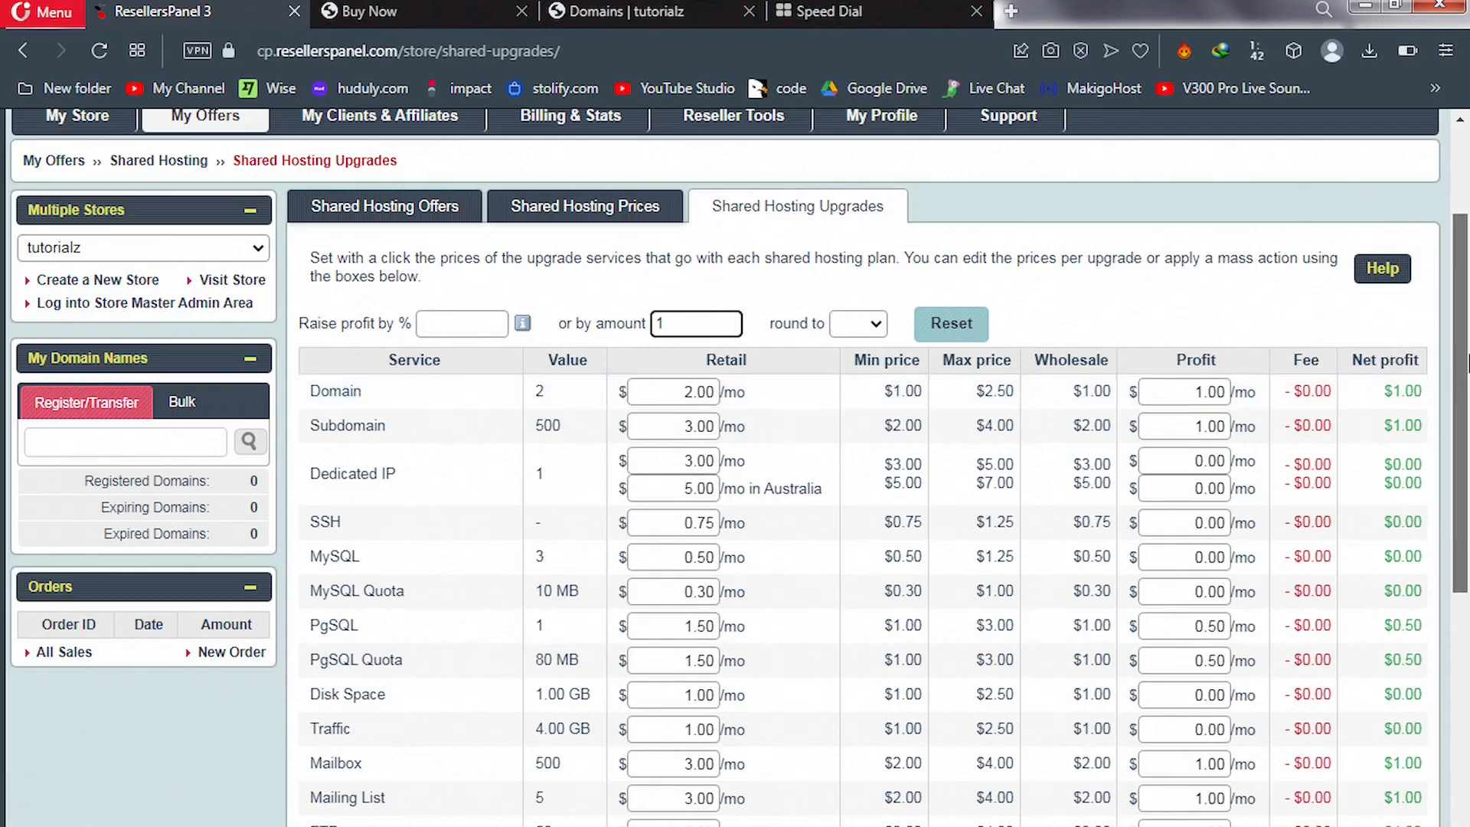
scroll(1466, 364, down, 7)
scroll(864, 467, down, 1)
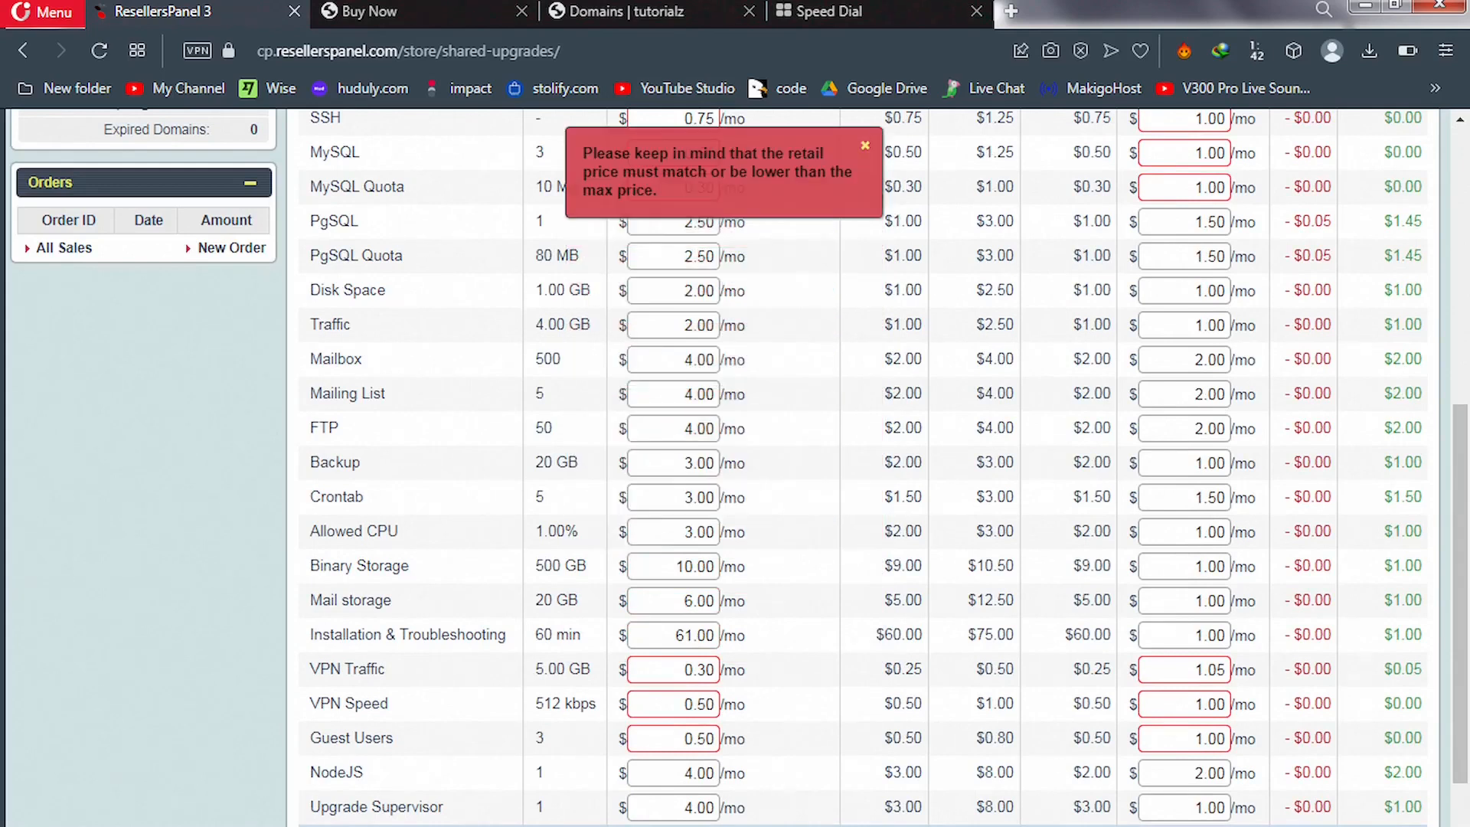
drag(1466, 607, 1469, 468)
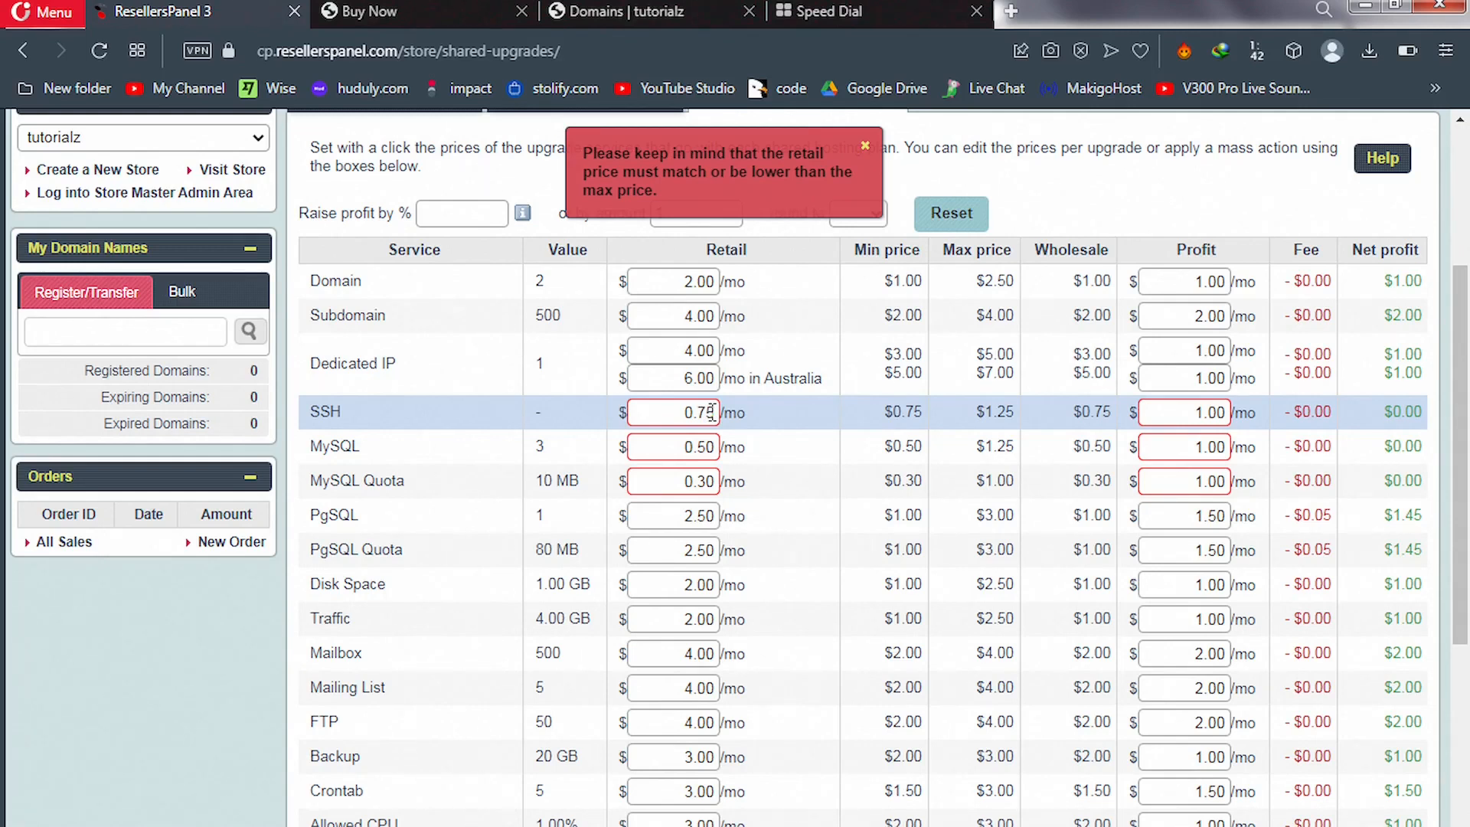
Set the monthly retail prices of the SSH and MySQL upgrades to $1.25 each.
click(1203, 411)
scroll(1203, 382, down, 1)
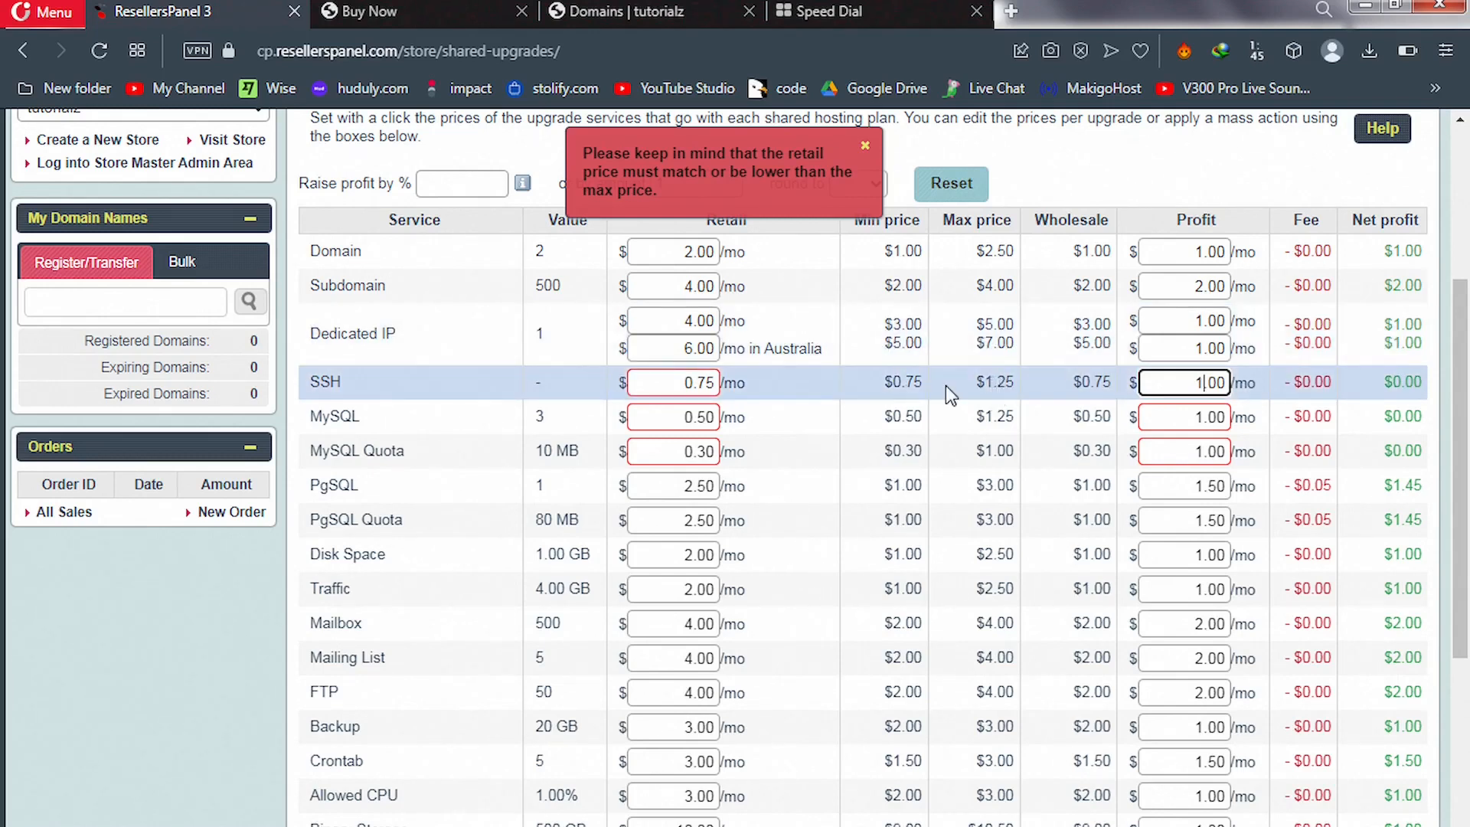
double_click(648, 387)
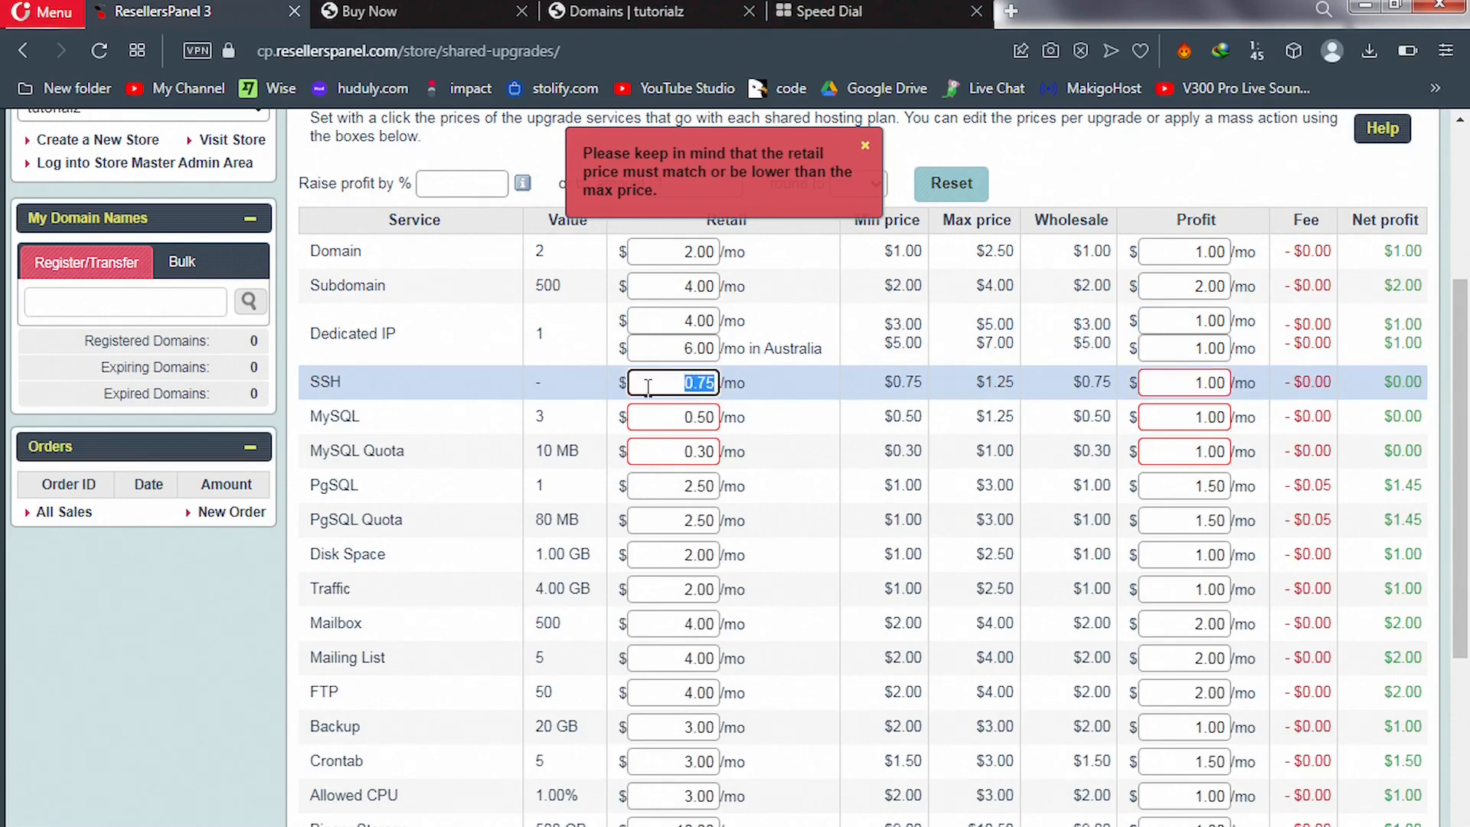
text(1.25)
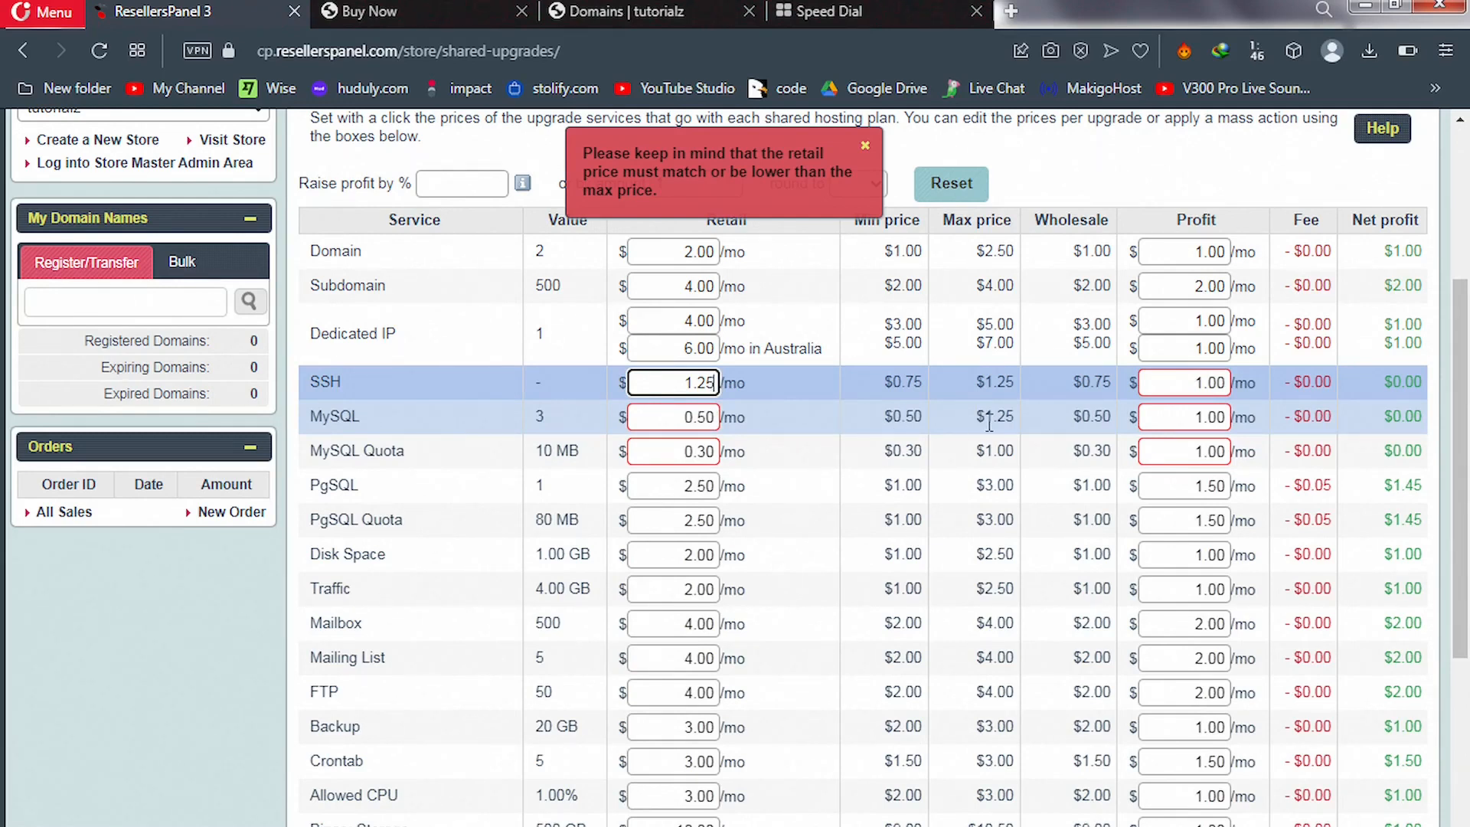
click(715, 416)
drag(714, 416, 669, 418)
text(1.25)
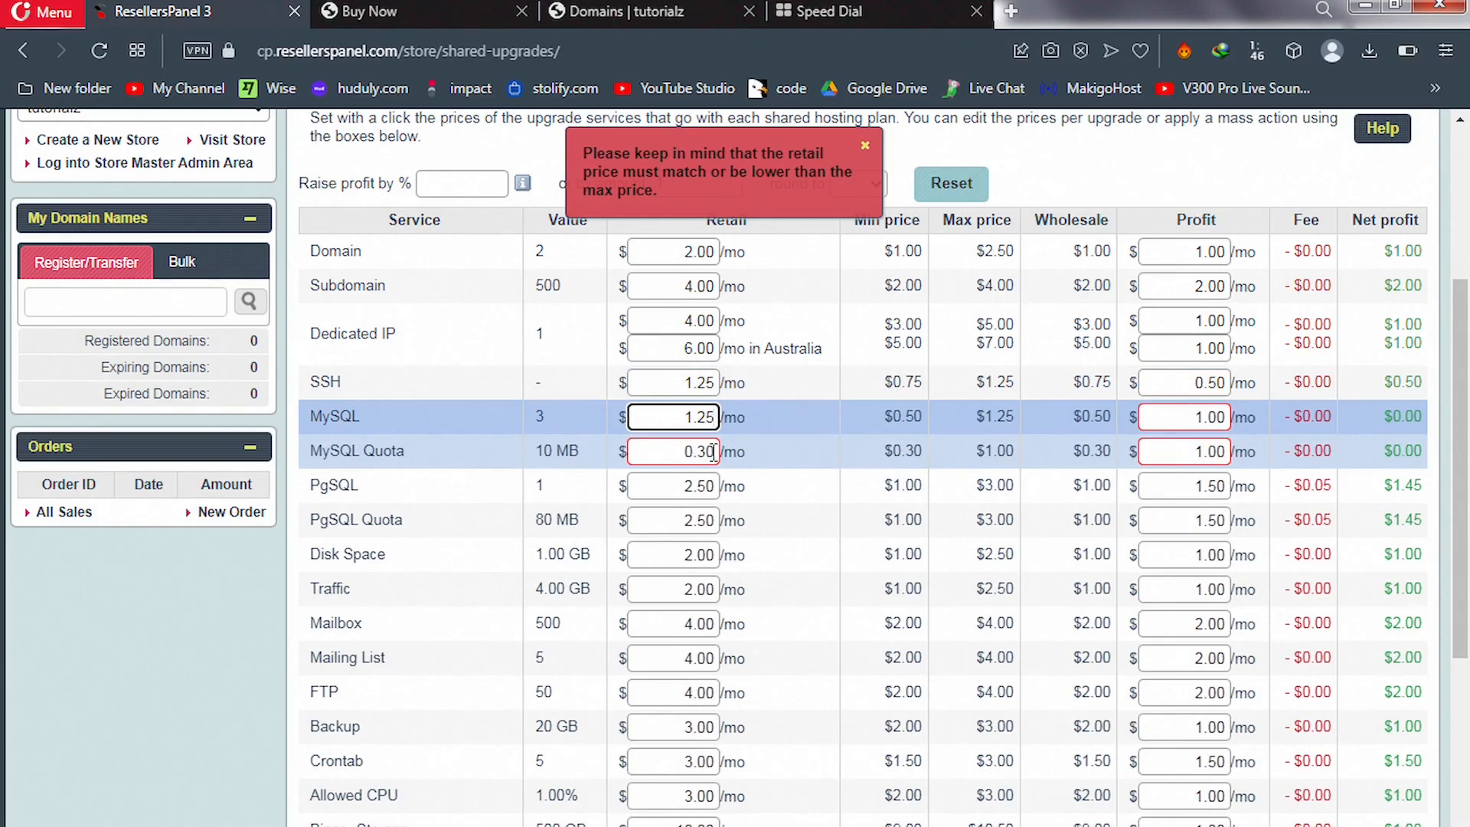
Set the MySQL Quota upgrade's monthly retail price to $1.00.
drag(714, 451, 647, 455)
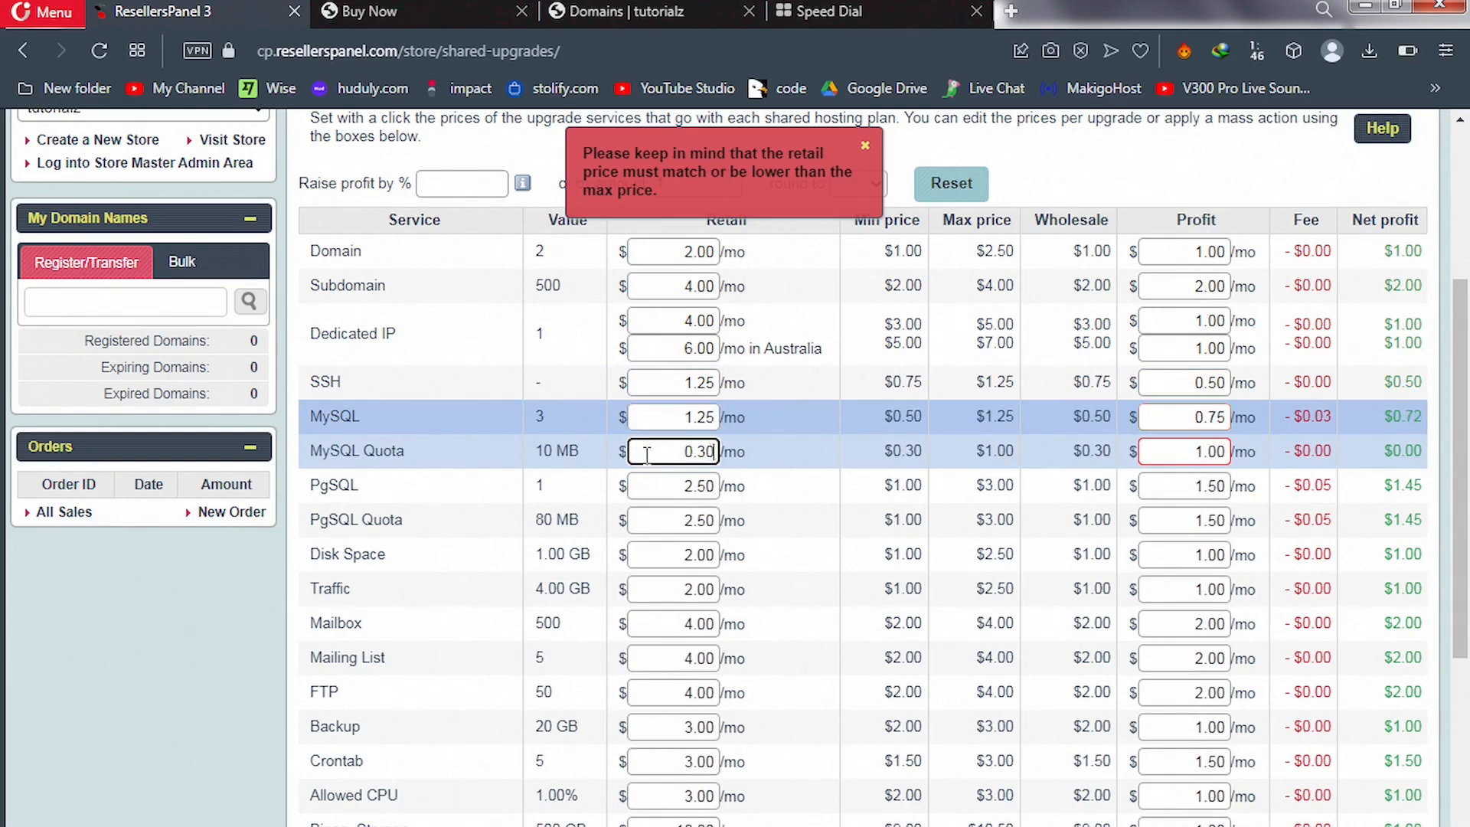
text(1)
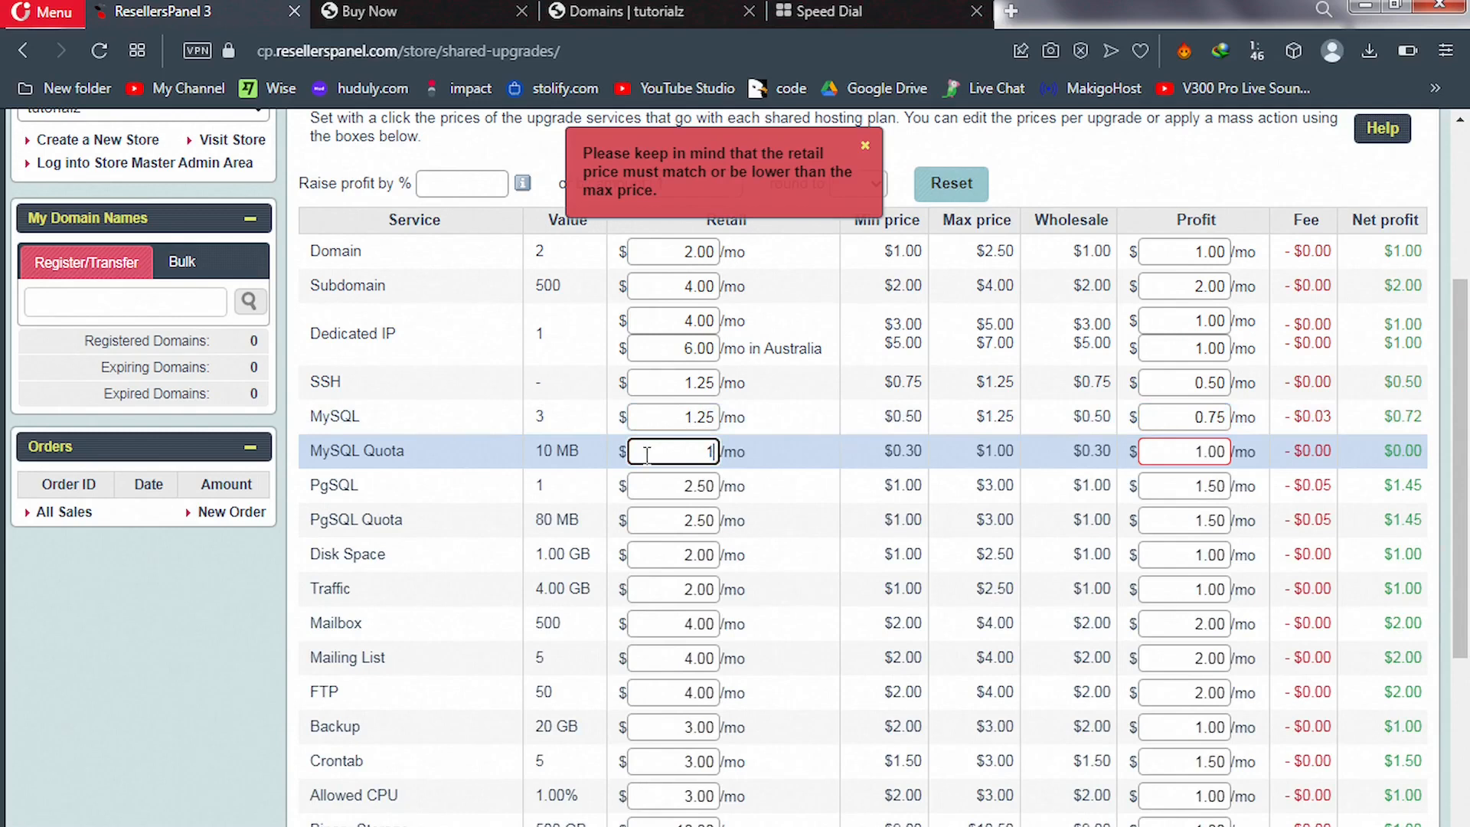
text(.00)
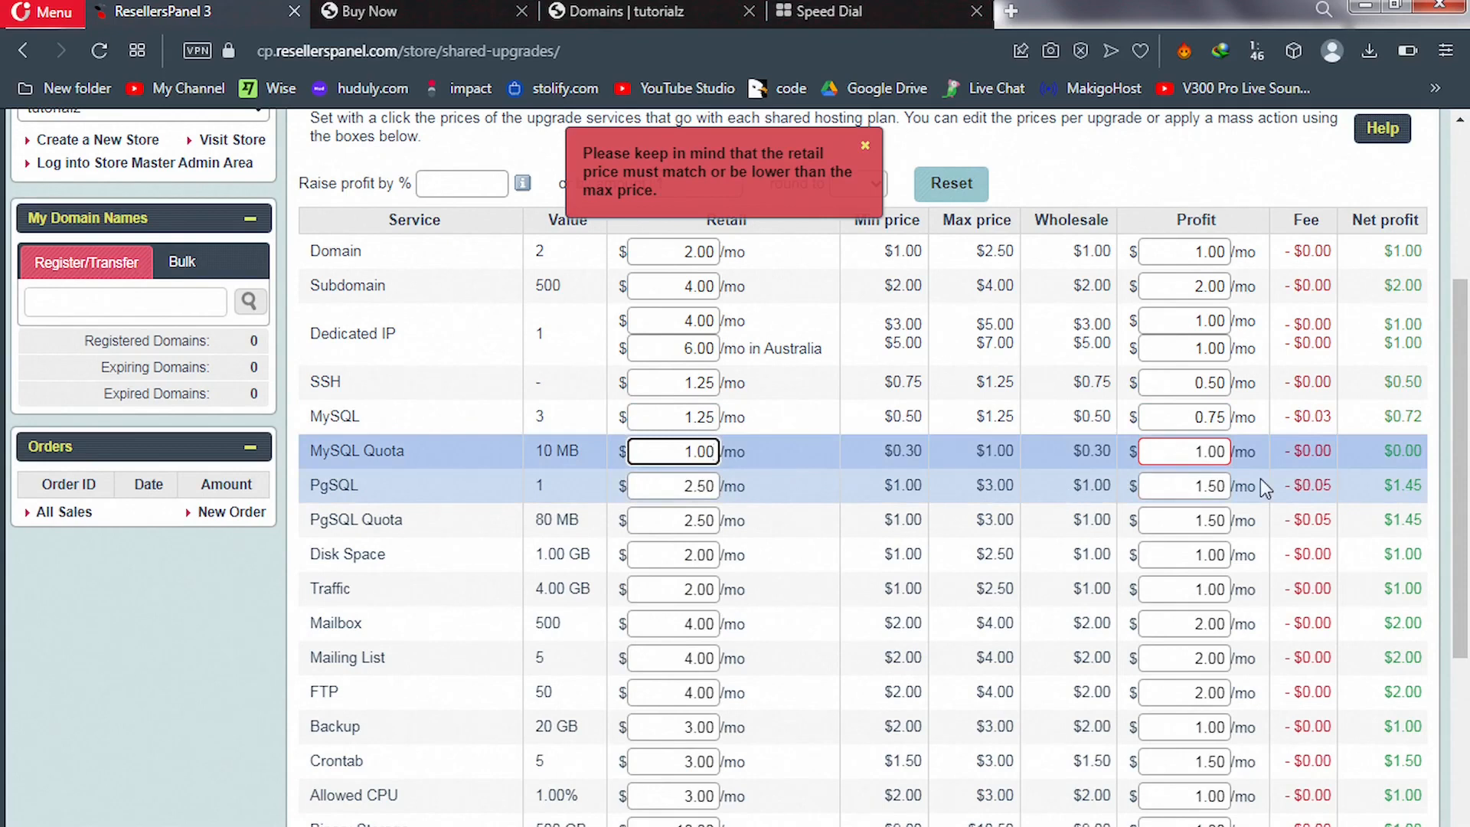
Set the monthly retail price of the VPN Traffic upgrade to $0.50 and of the VPN Speed upgrade to $1.00.
drag(1466, 481, 1467, 669)
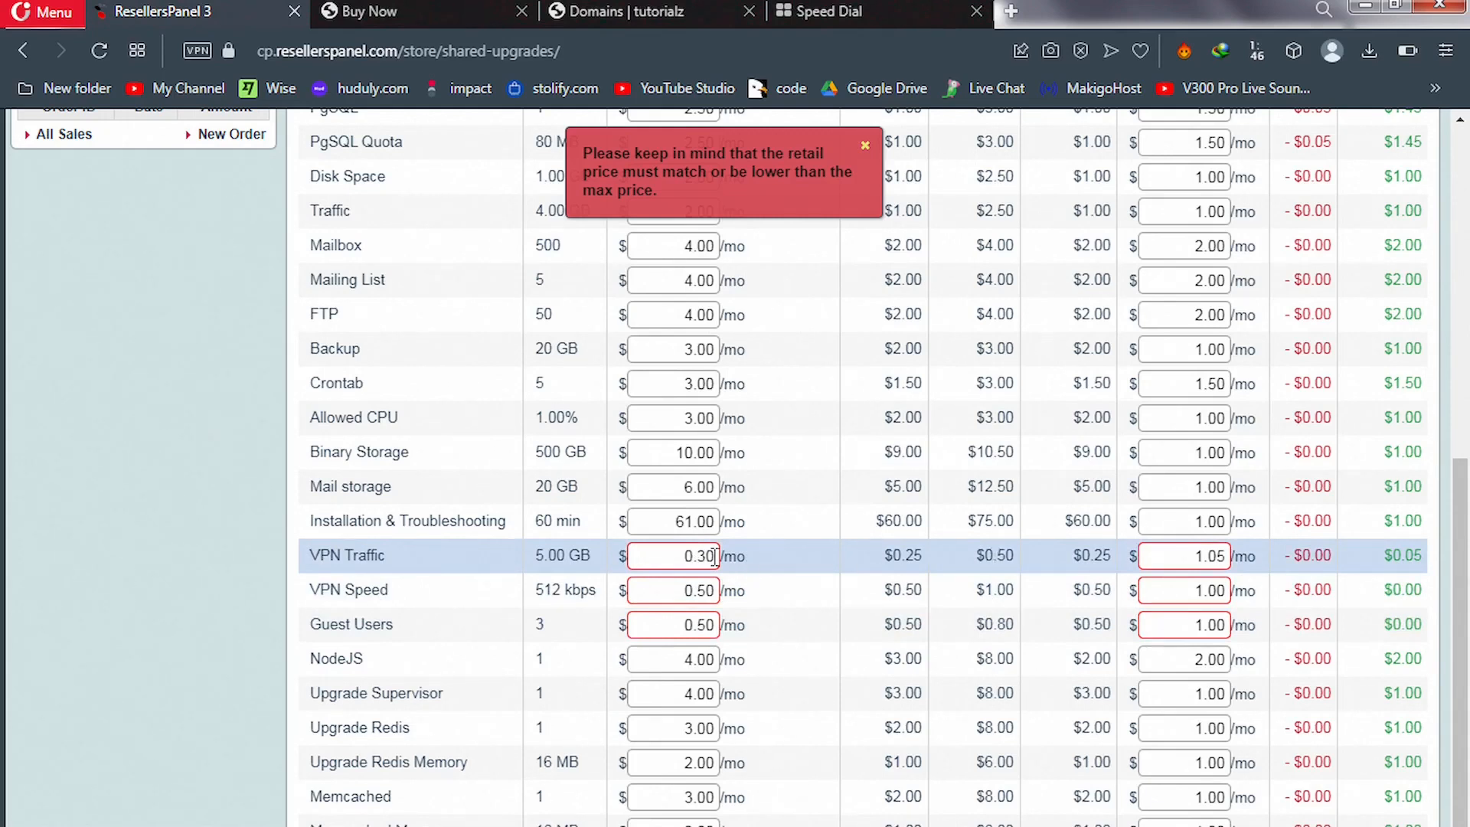
drag(715, 556, 673, 557)
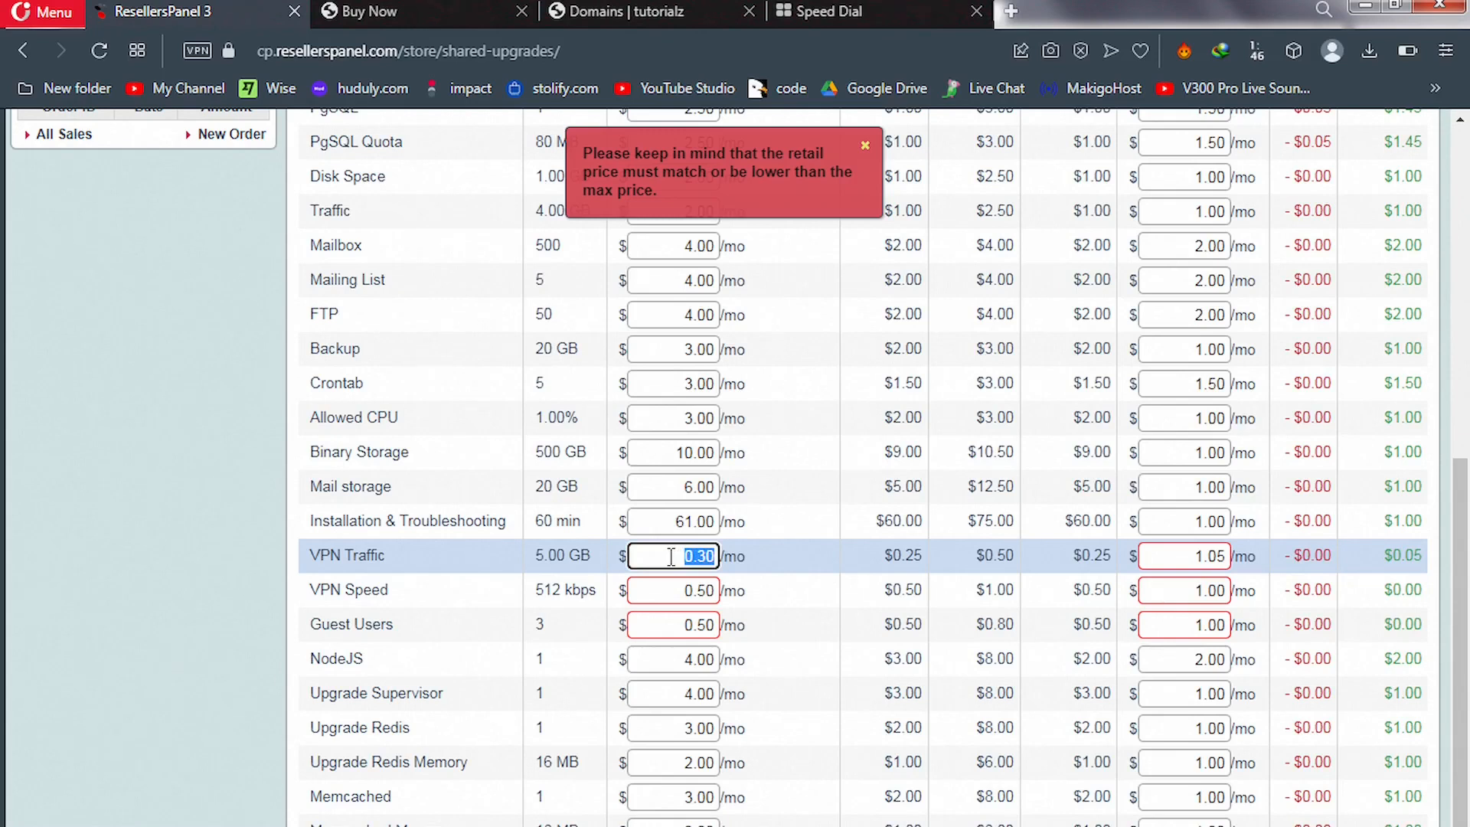
text(0)
text(0)
drag(712, 593, 647, 587)
text(1.00)
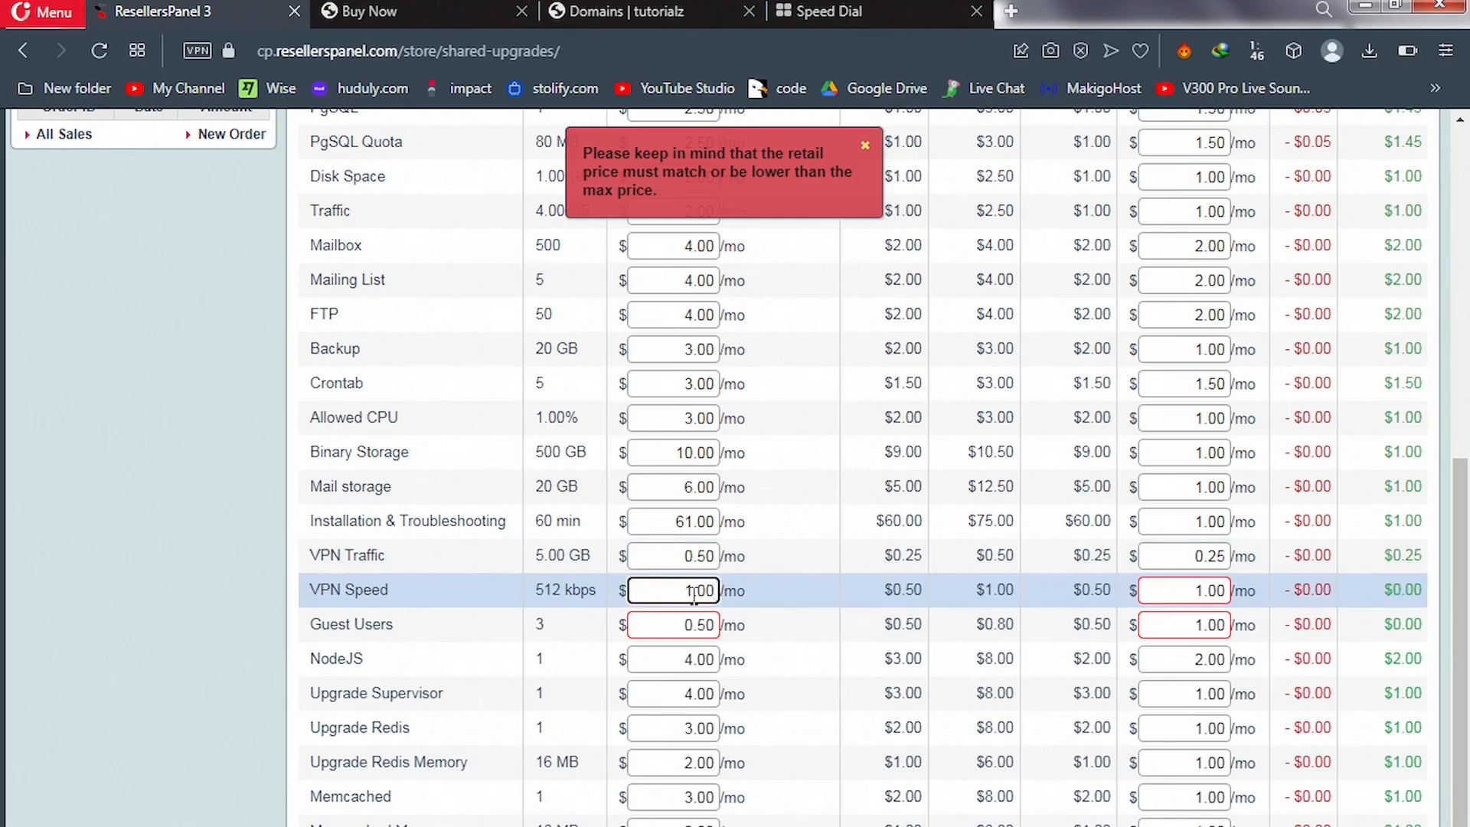
Set the Guest Users upgrade's monthly retail price to $0.80.
click(663, 624)
double_click(663, 624)
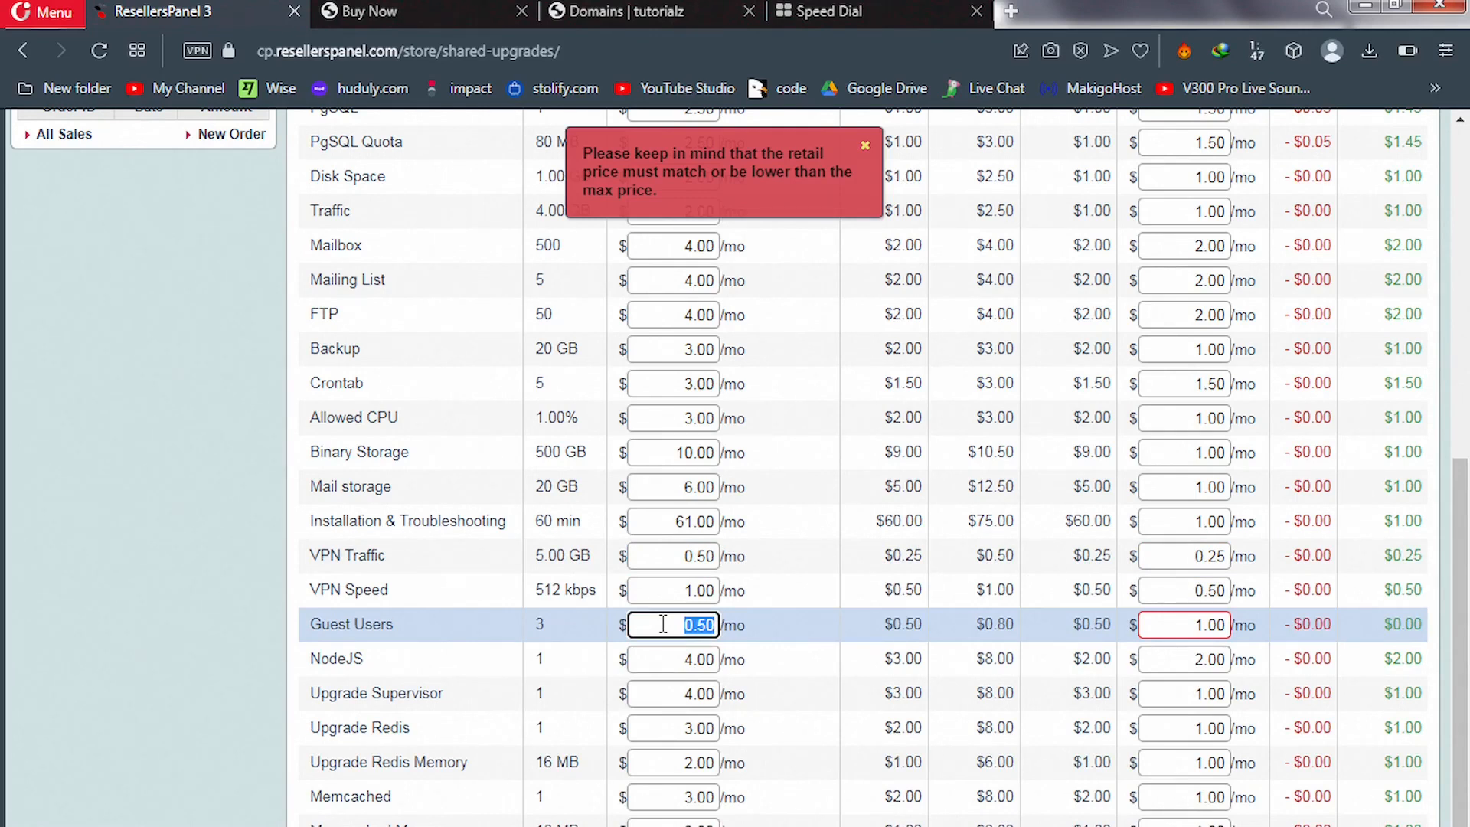
click(663, 624)
key(BackSpace)
text(0)
key(BackSpace)
text(8)
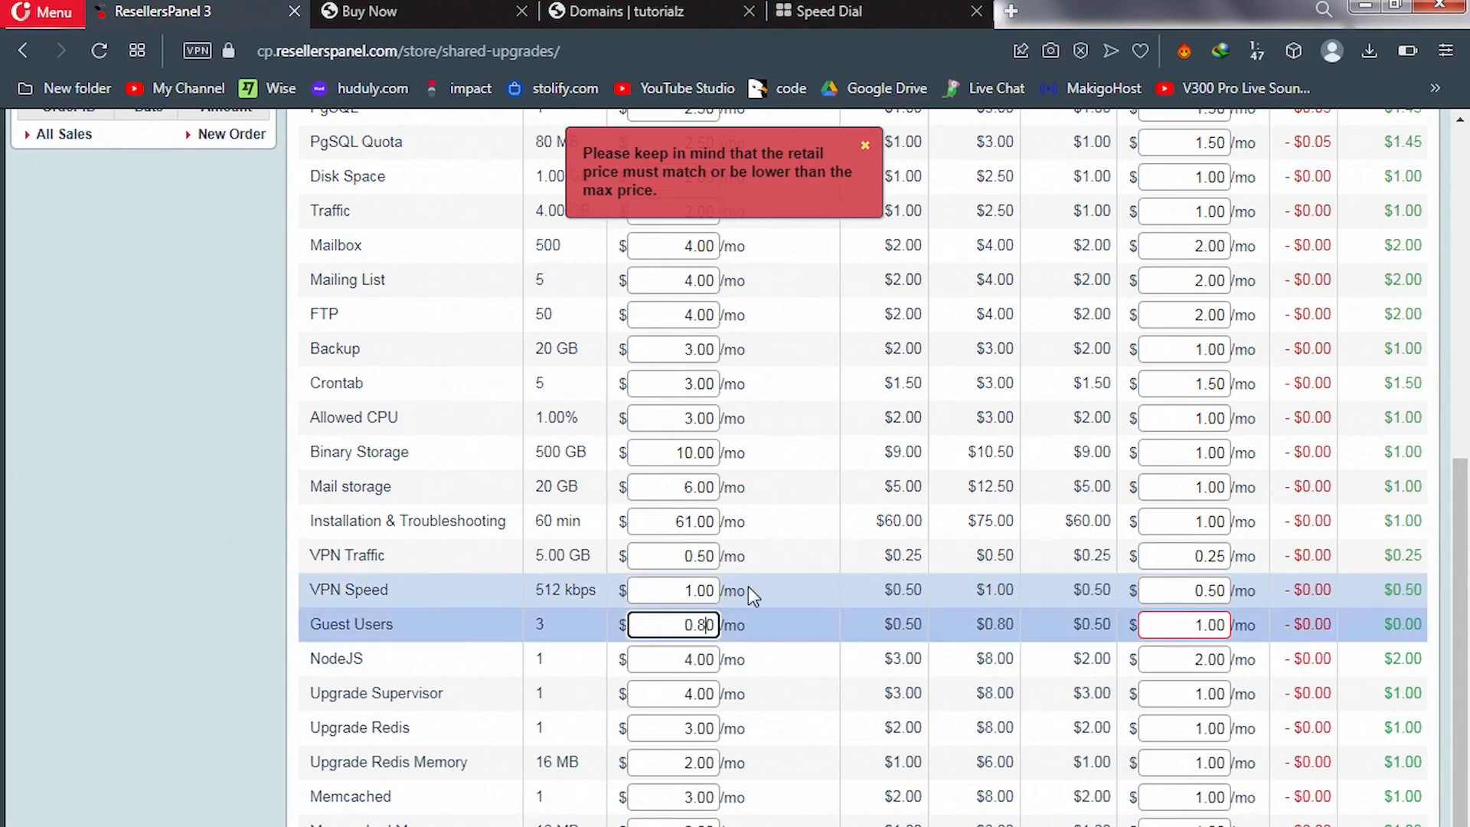
click(773, 584)
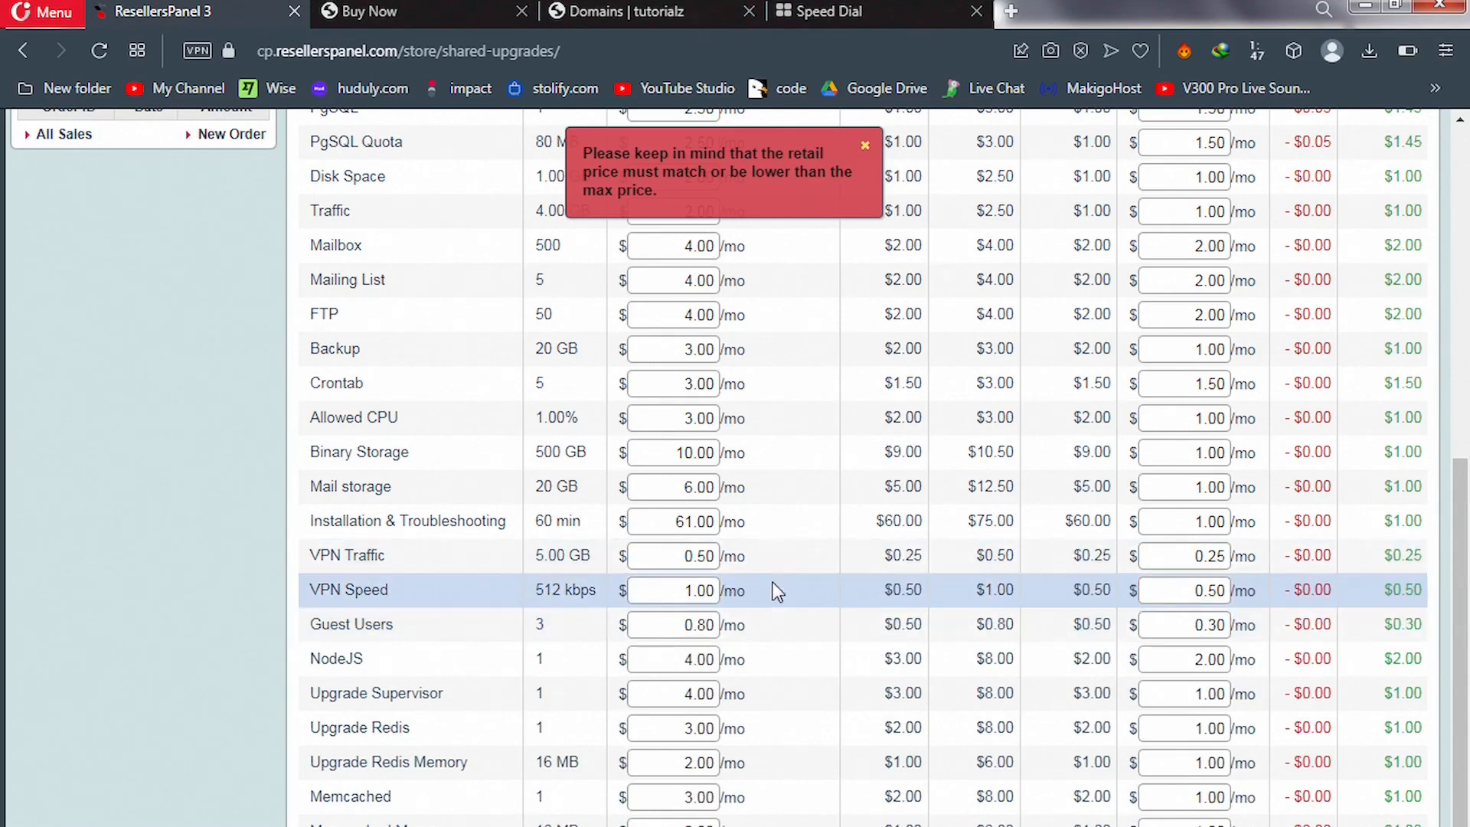
Apply the shared hosting upgrade prices and look through the updated price table.
scroll(1462, 559, down, 1)
scroll(1466, 580, down, 1)
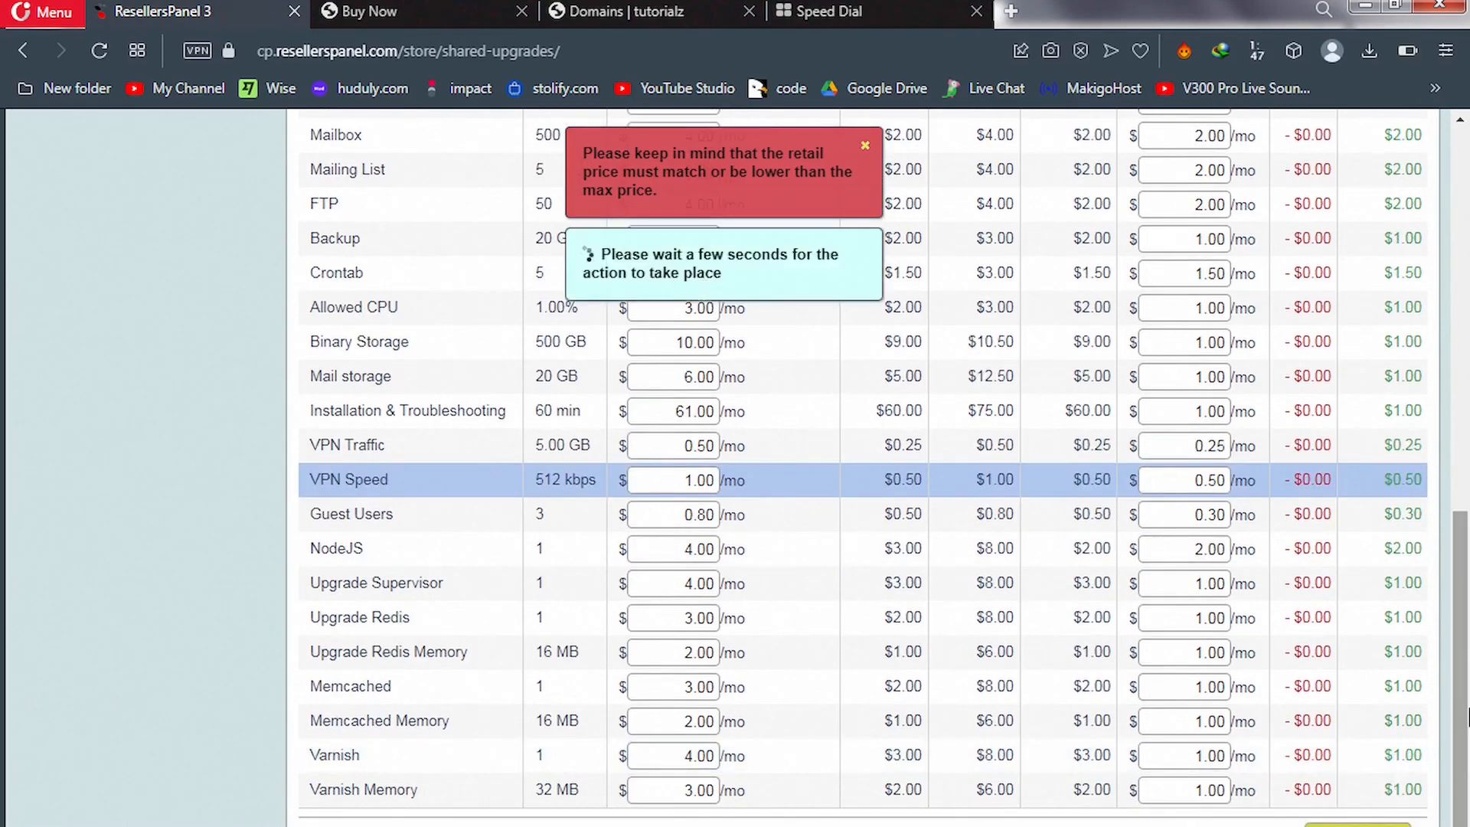
scroll(1466, 653, up, 3)
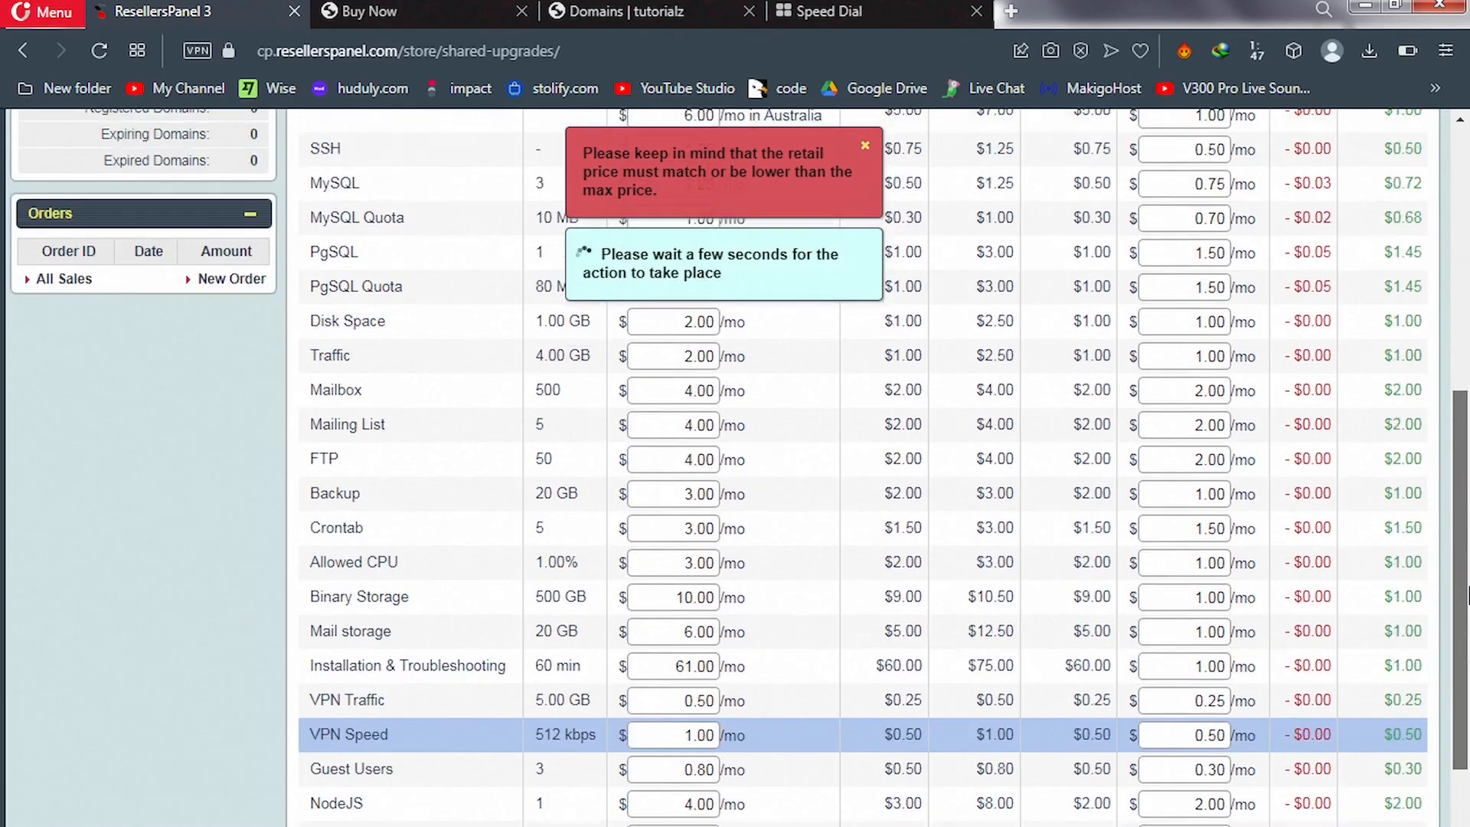
scroll(1466, 585, up, 2)
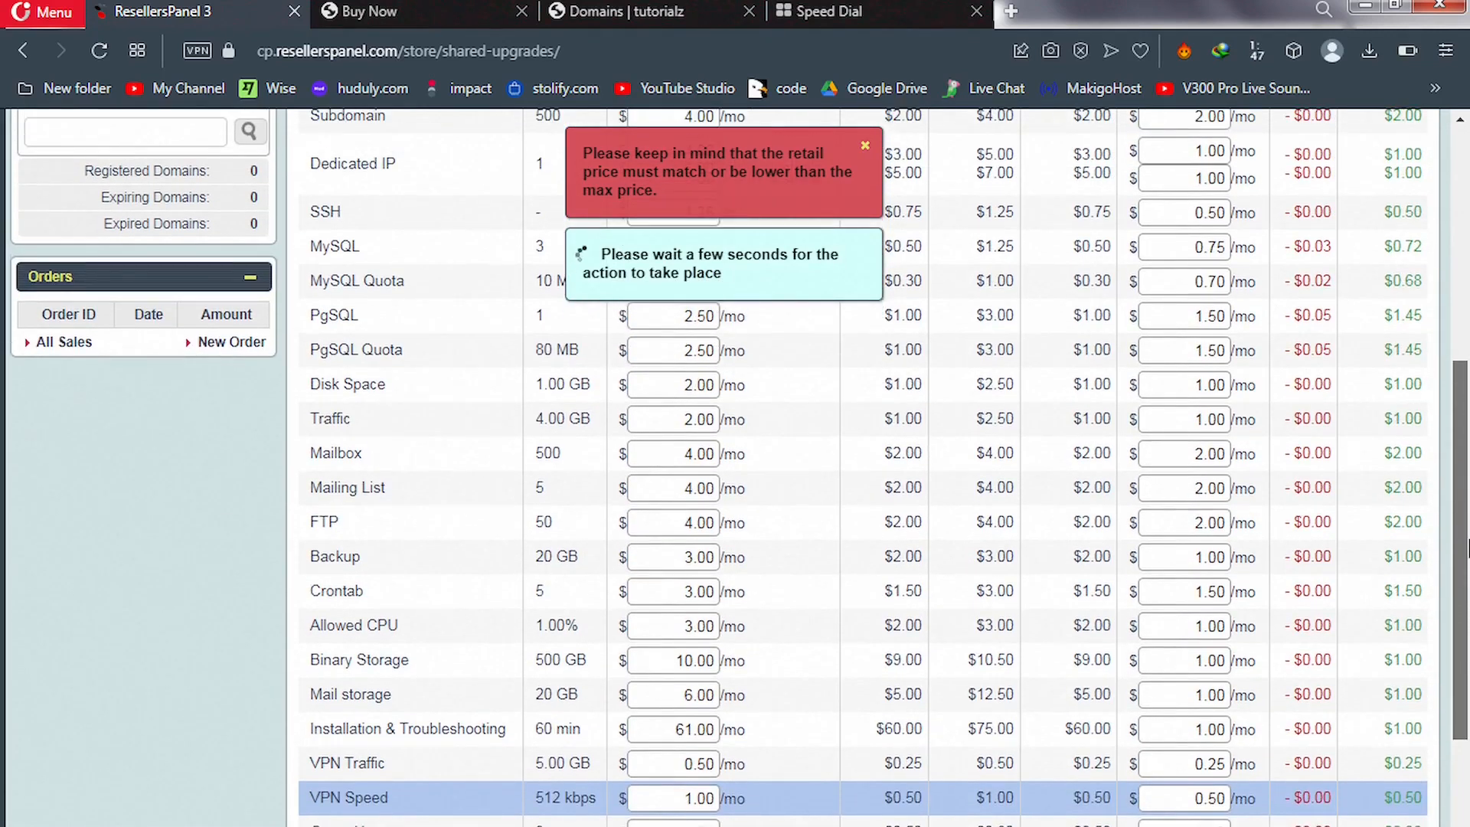
scroll(1467, 521, up, 3)
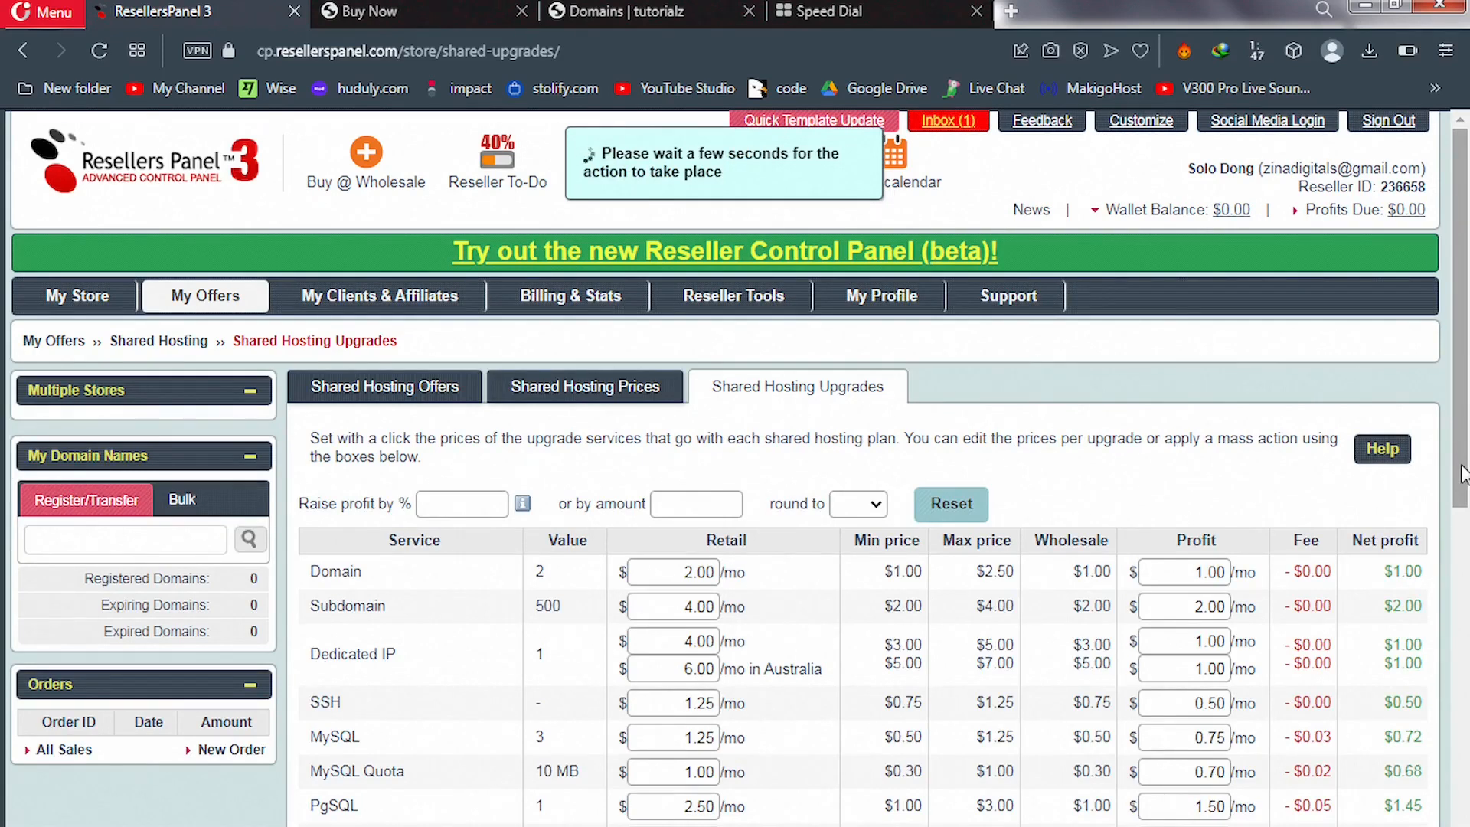
drag(1463, 474, 1464, 826)
drag(1467, 673, 1467, 201)
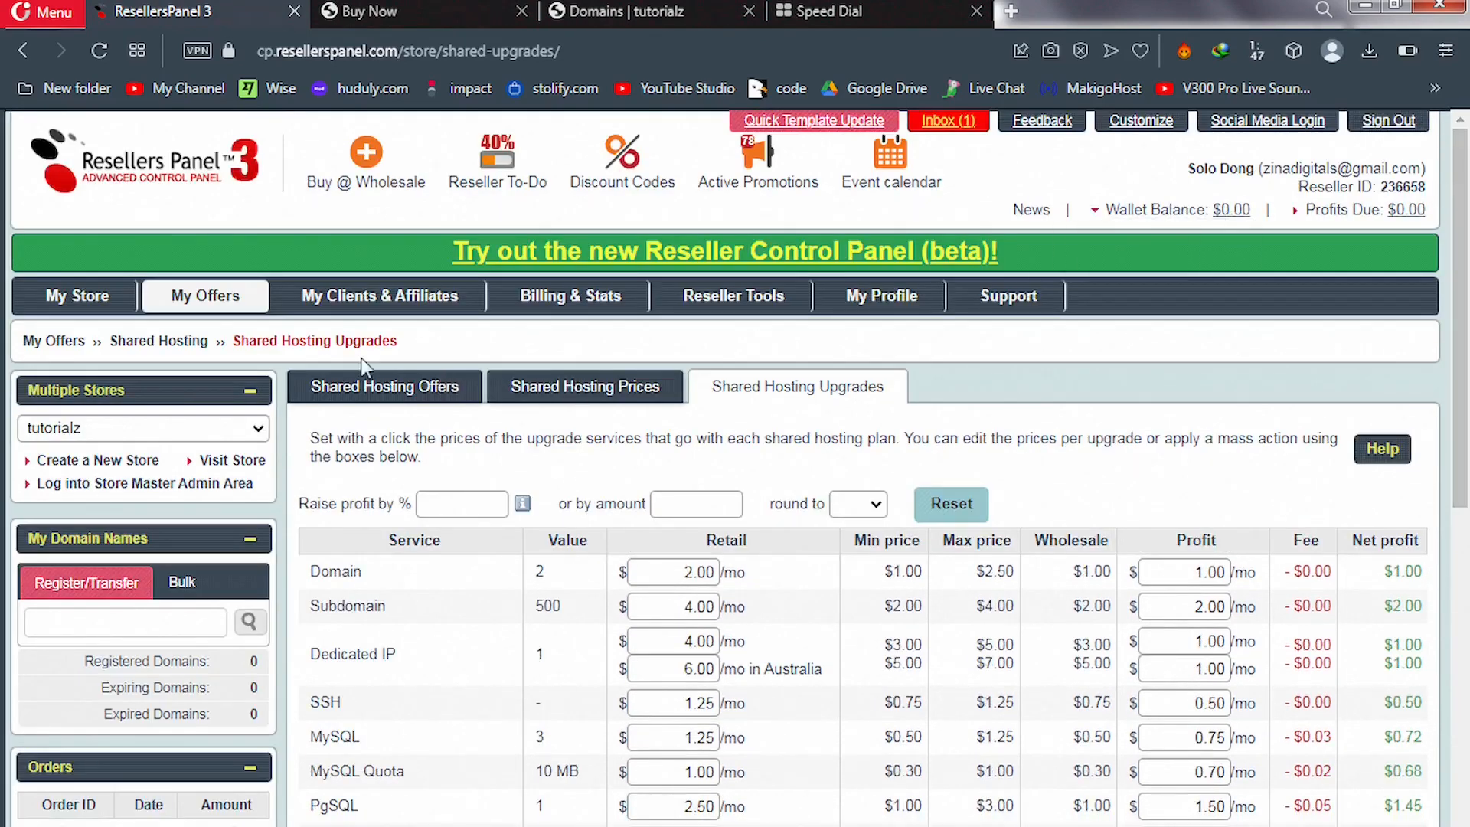
In Semi-dedicated Prices, raise the profit of the semi-dedicated plans by an amount of 5 and apply the prices.
mouse_move(215, 300)
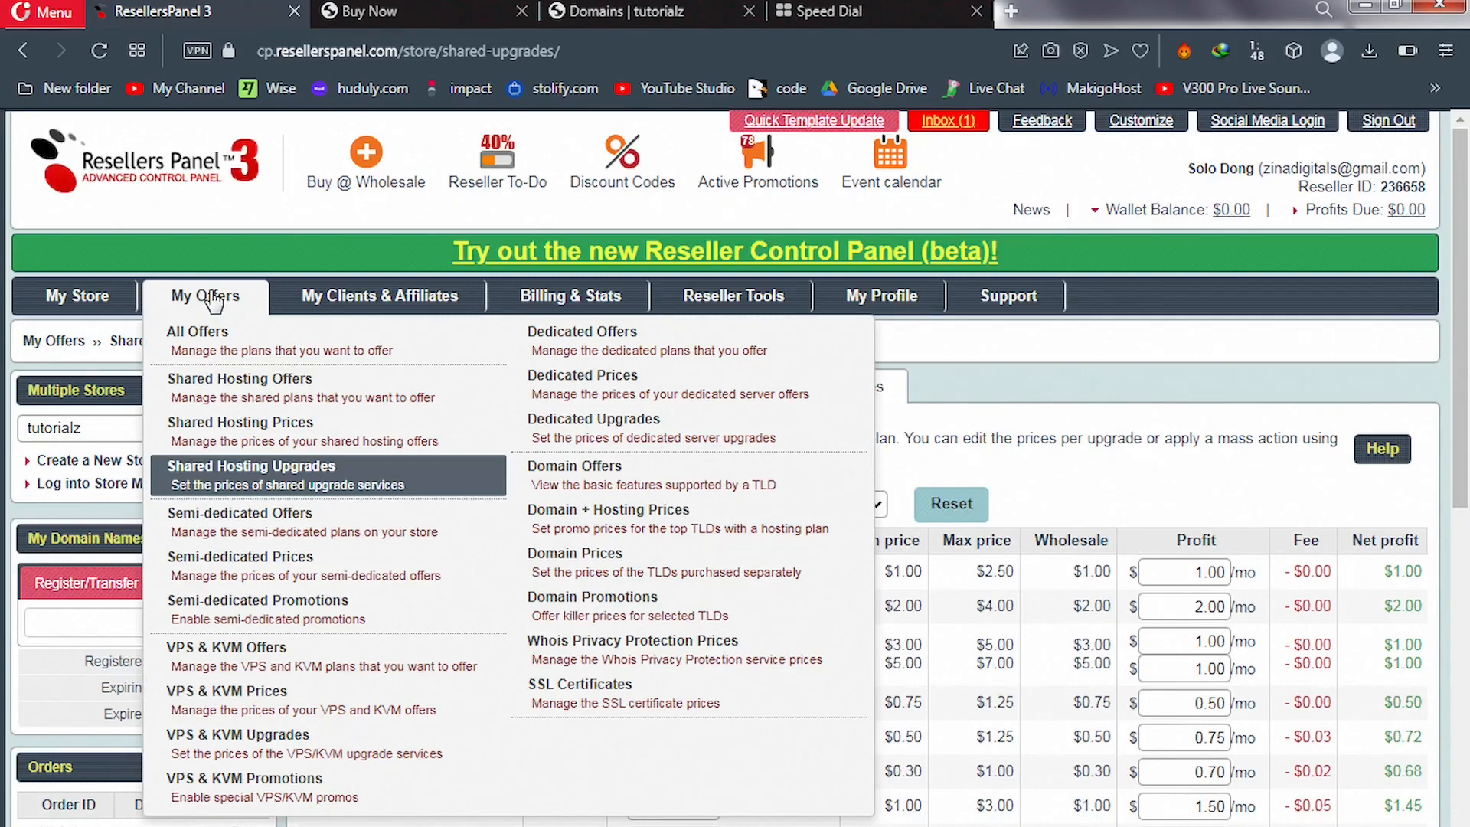
click(282, 567)
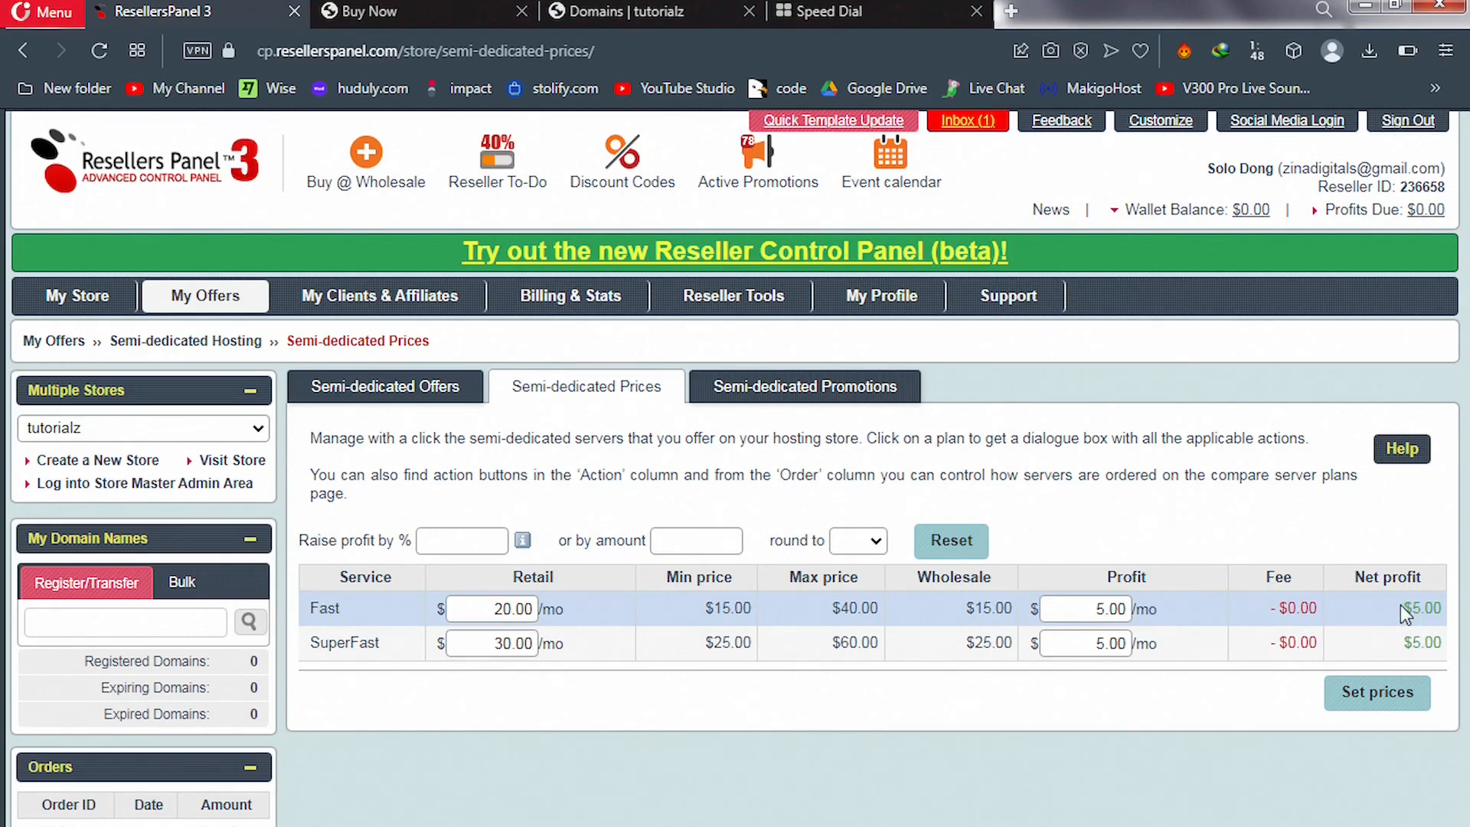
click(688, 545)
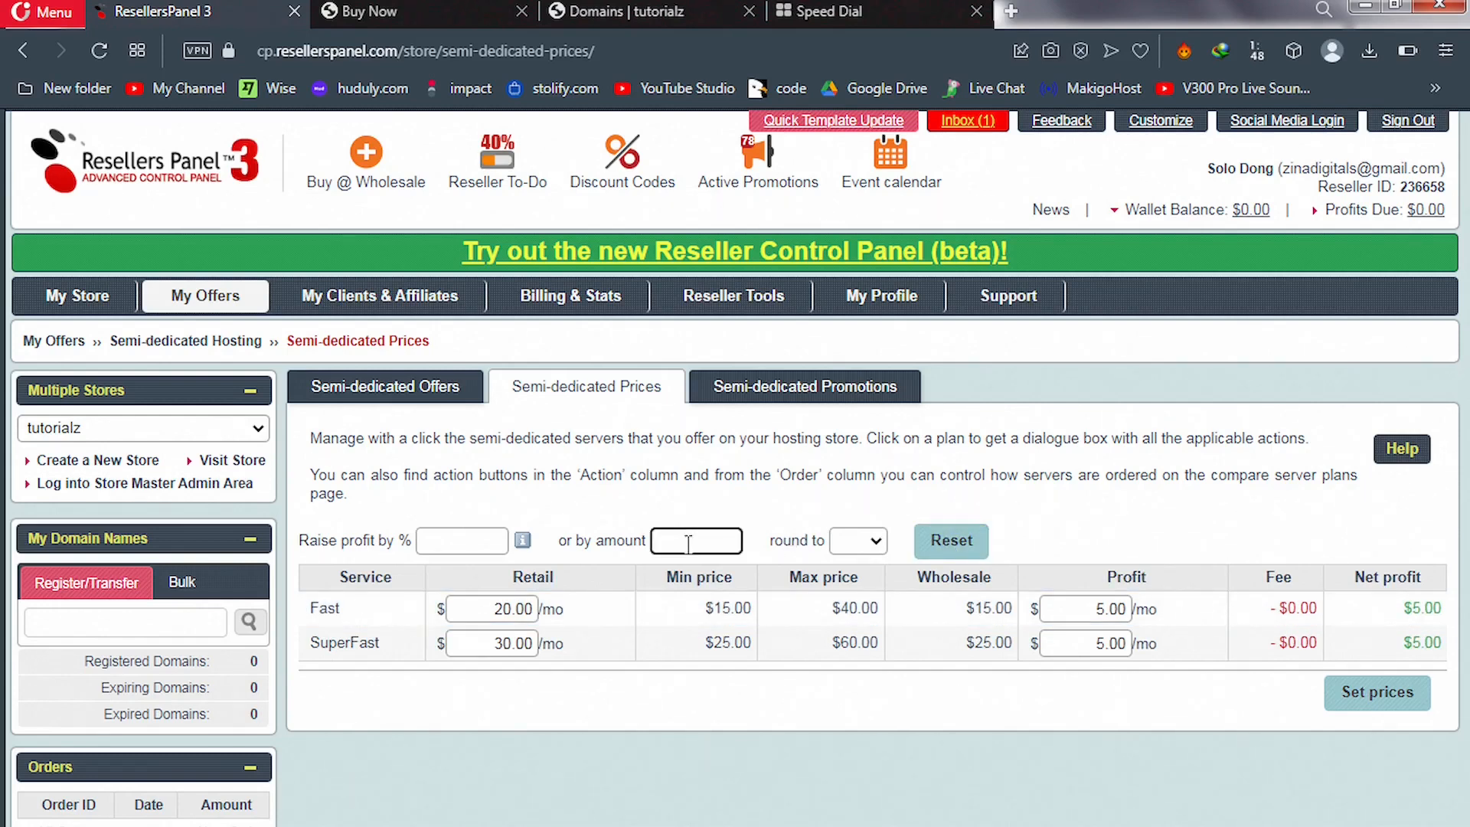
text(5)
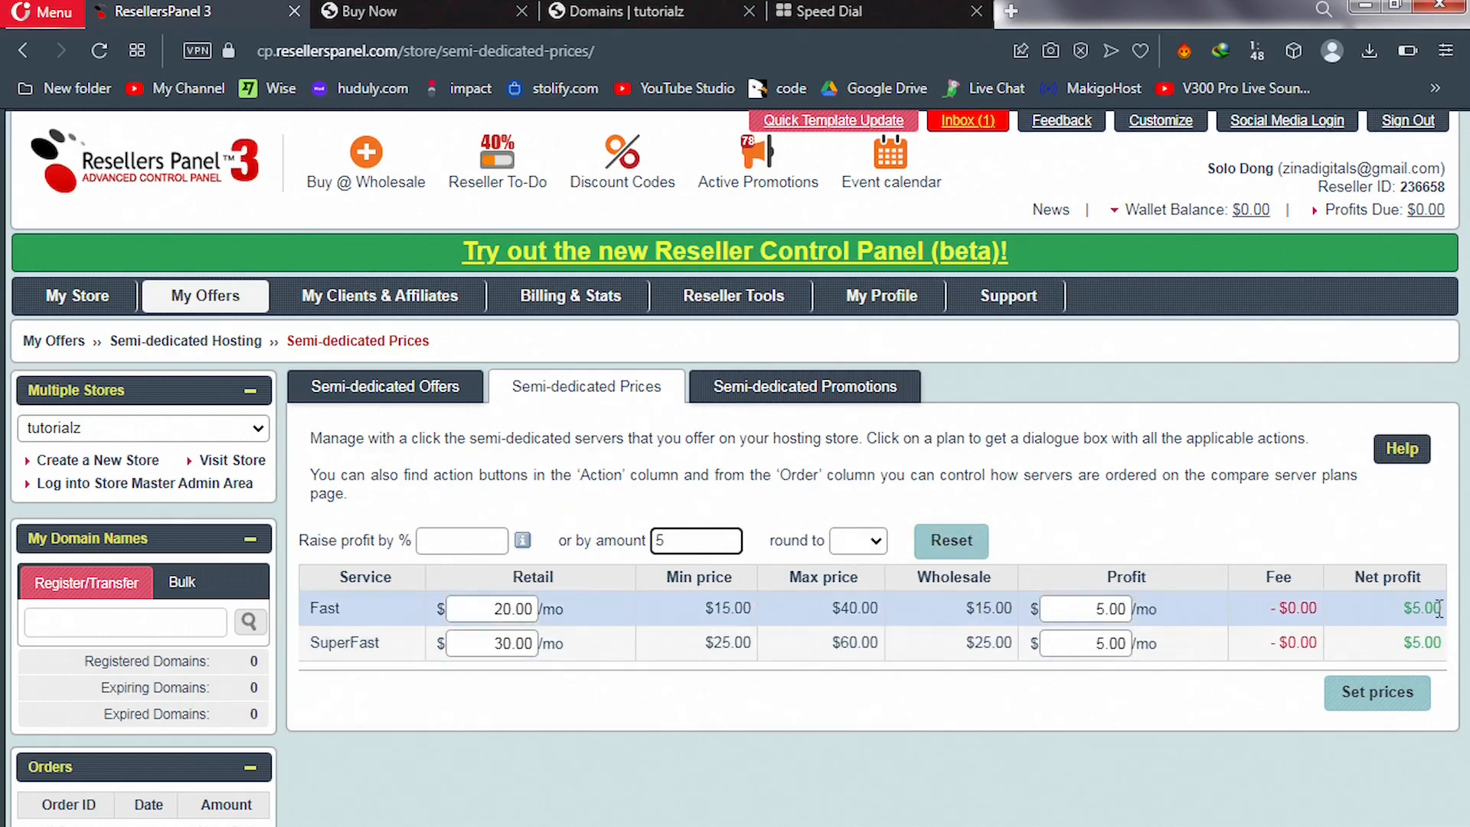
click(1375, 702)
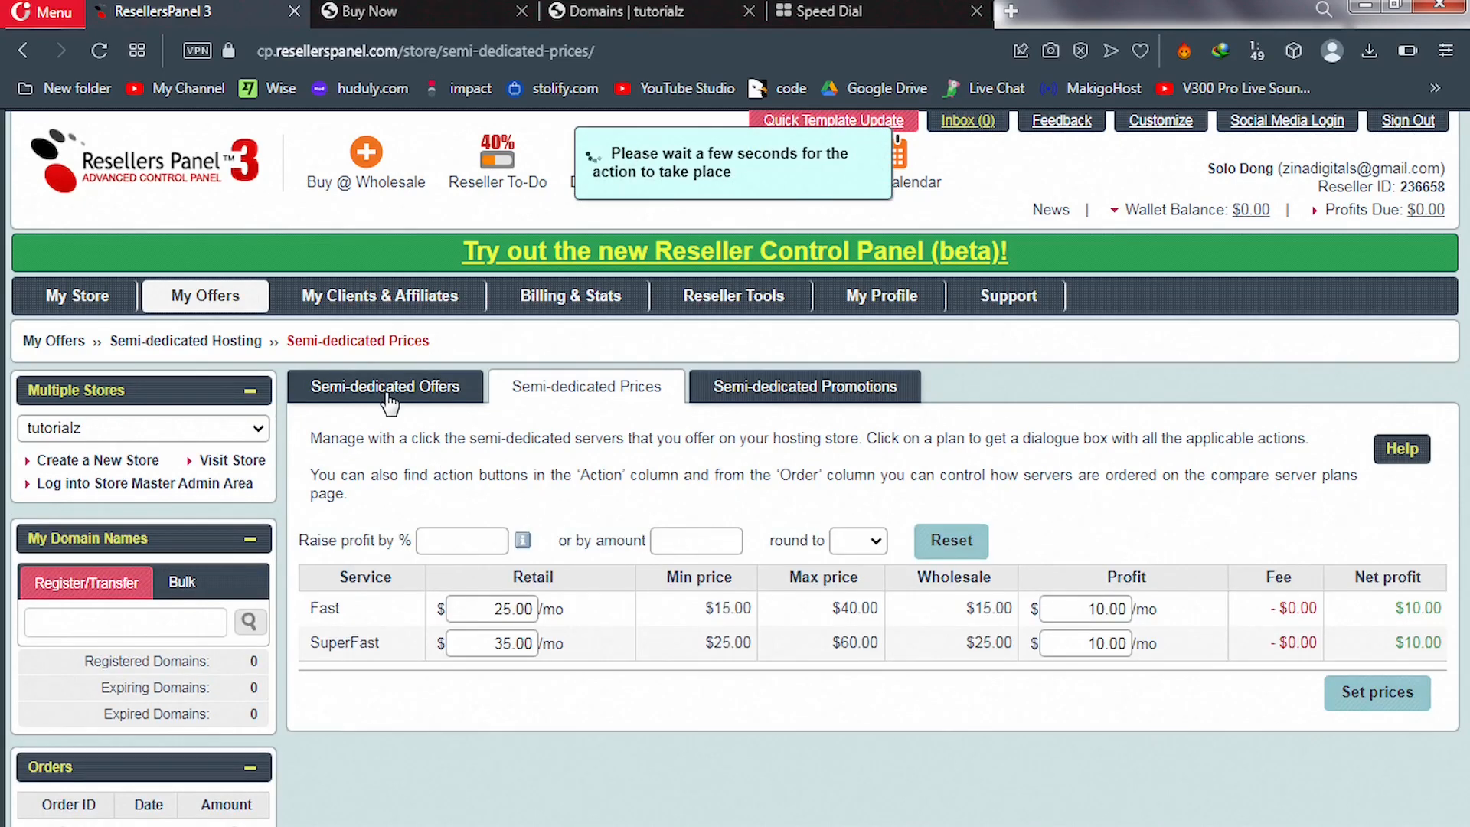
View the Fast plan's details in Semi-dedicated Offers and check the Semi-dedicated Promotions page.
click(389, 400)
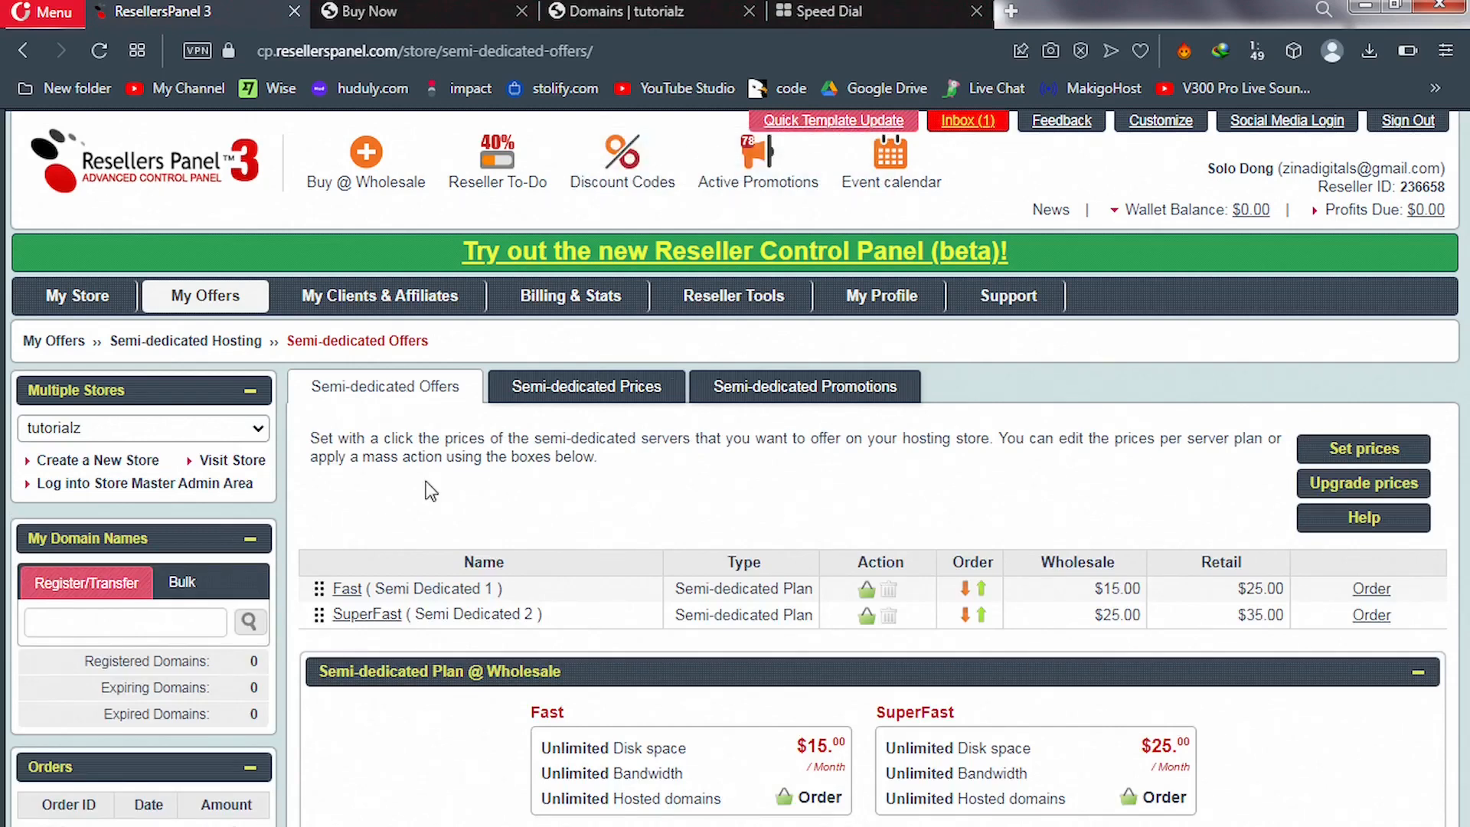
click(357, 595)
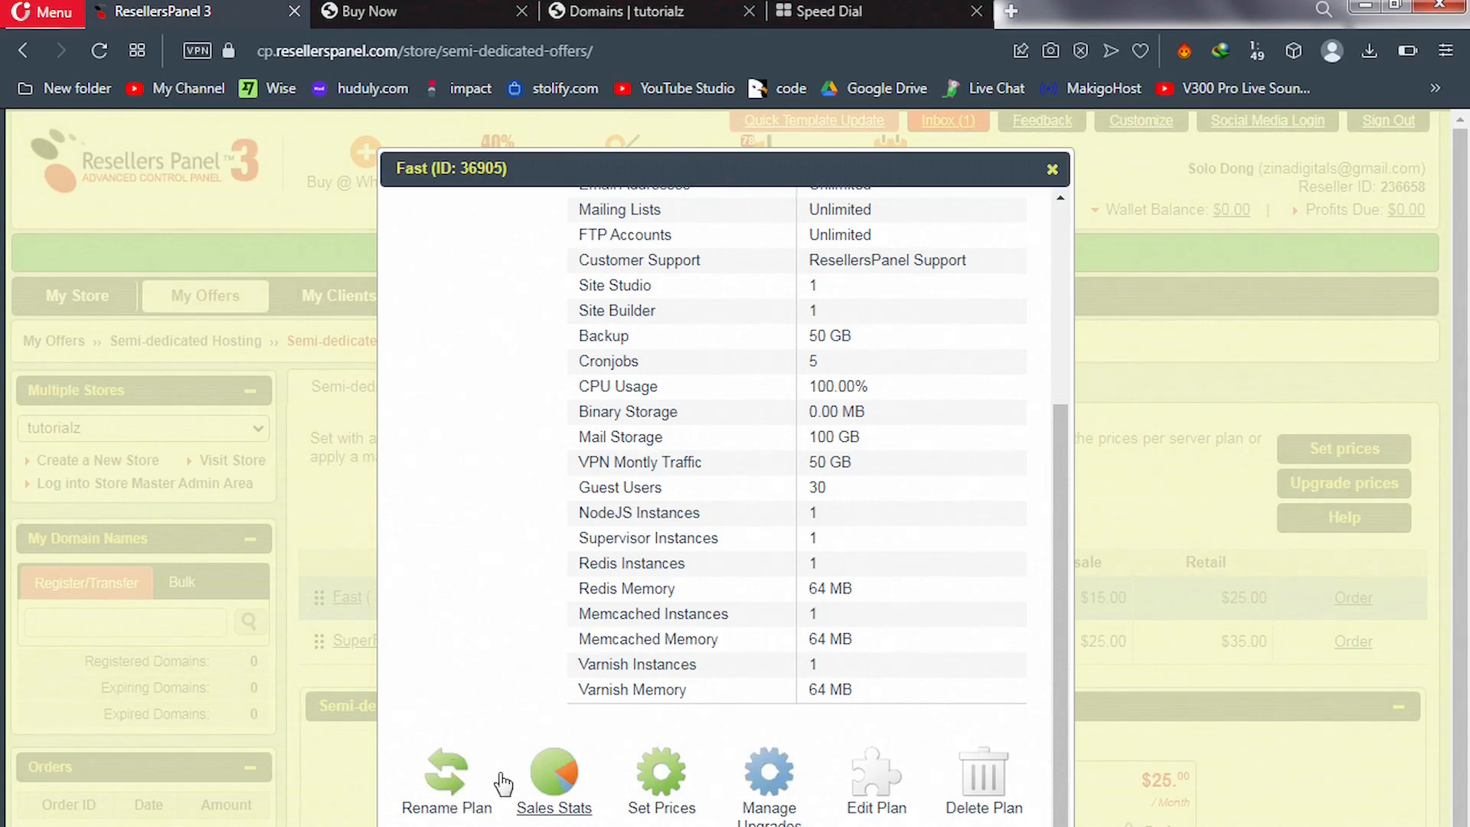
click(1054, 170)
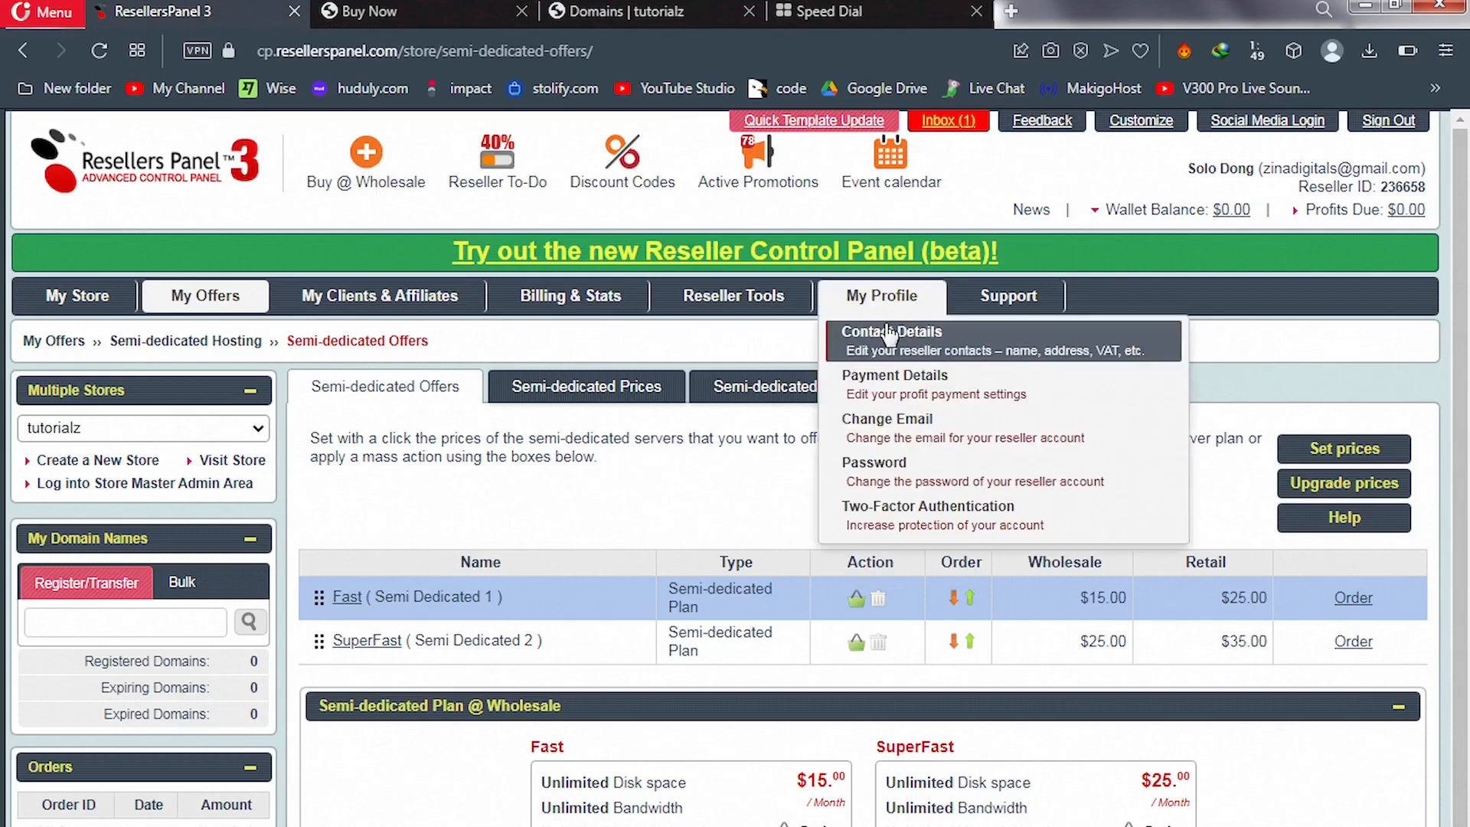
click(783, 388)
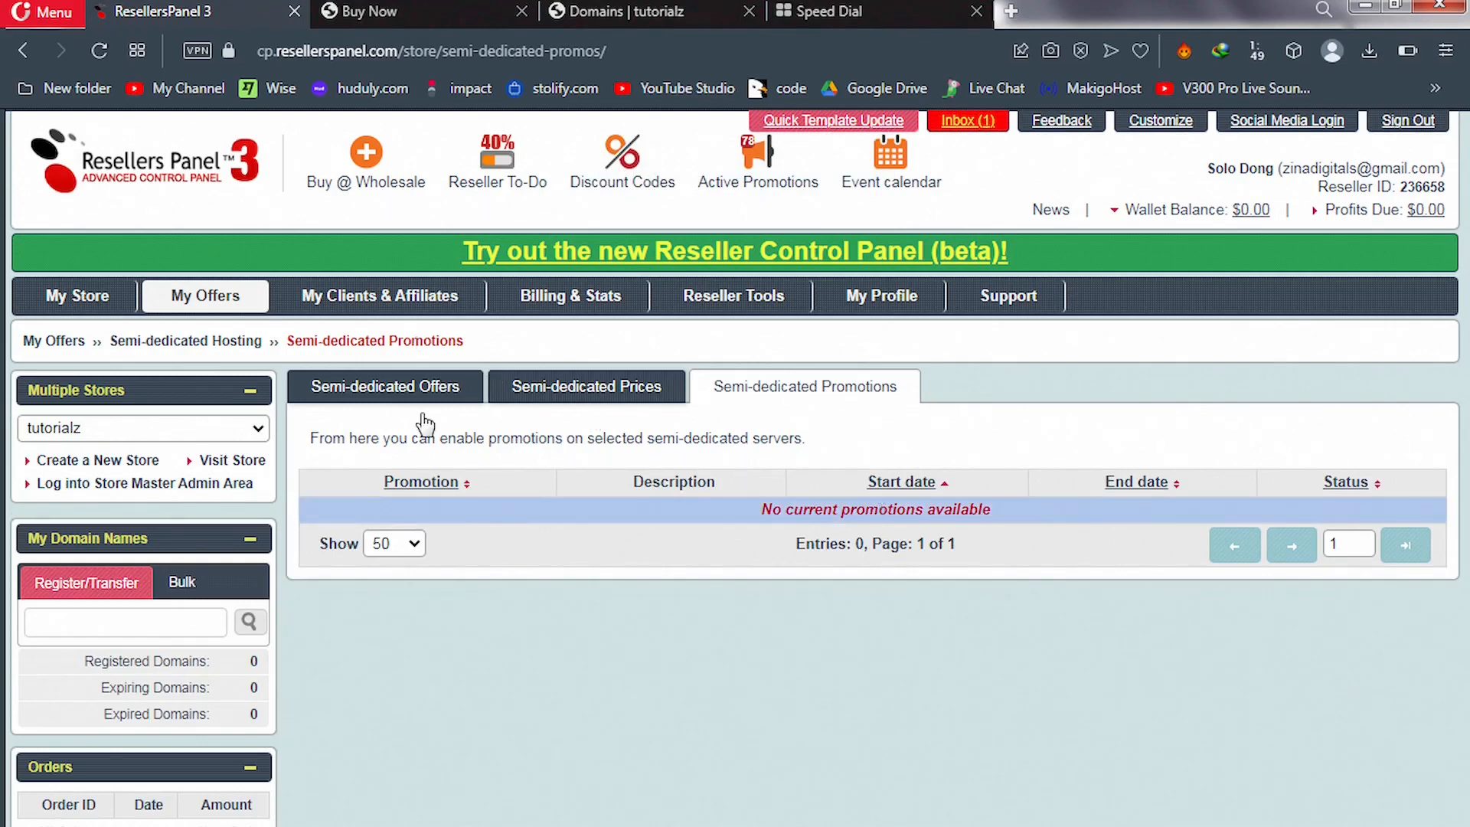
In VPS & KVM Prices, raise the profit of the OpenVZ servers by an amount of 2 and apply the prices.
mouse_move(210, 313)
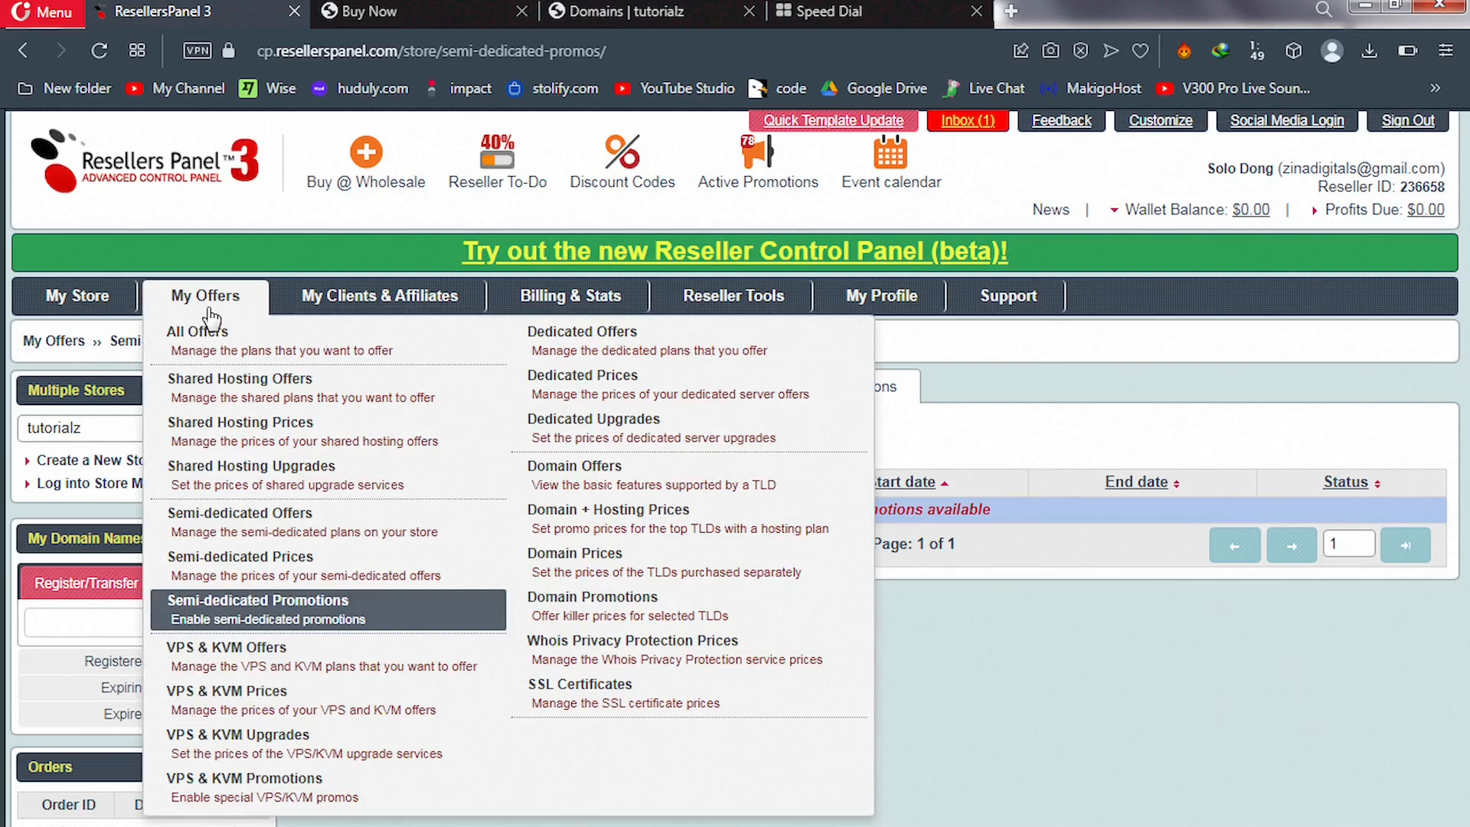
click(223, 700)
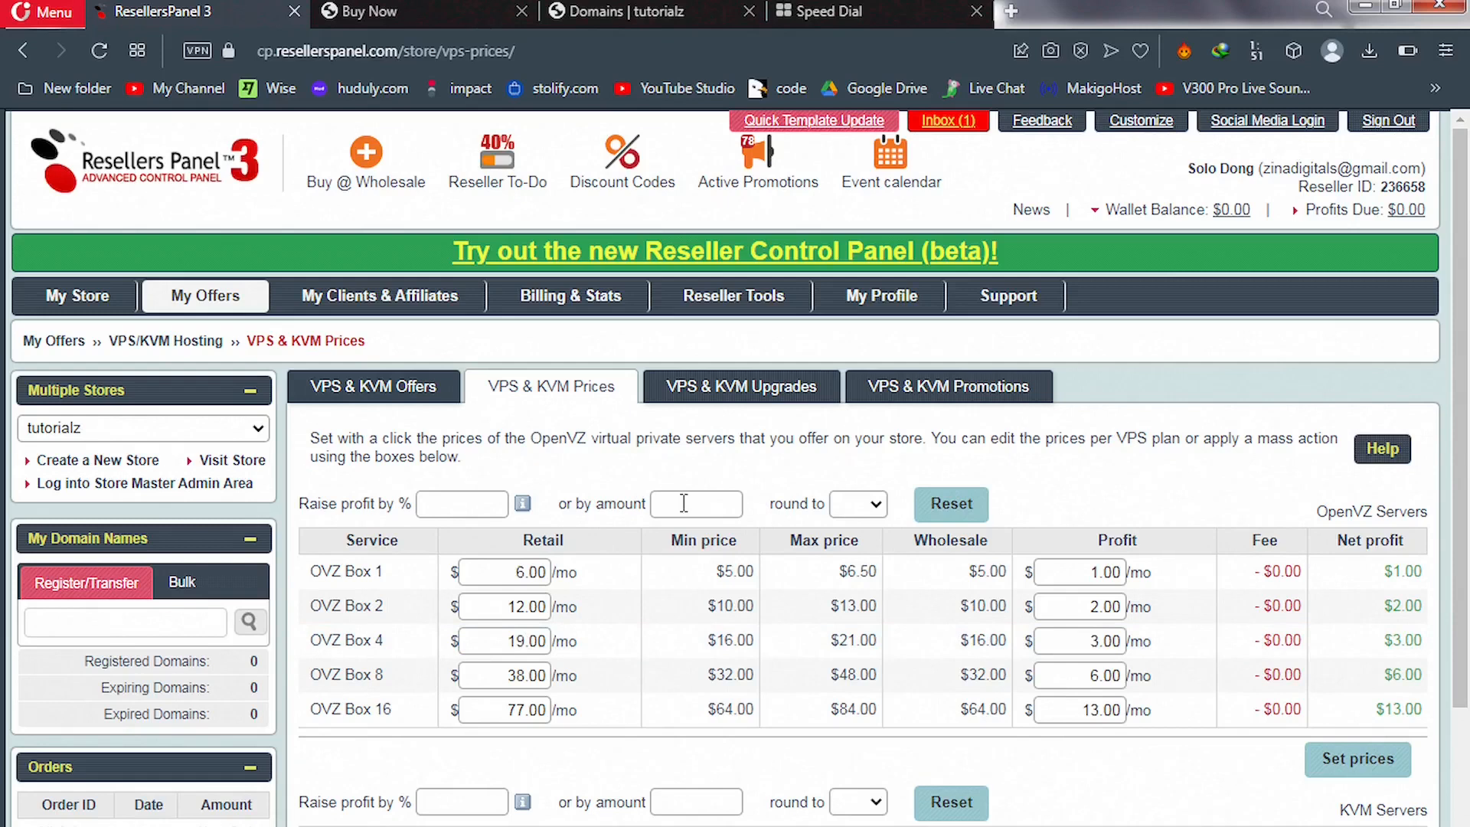
click(684, 503)
text(2)
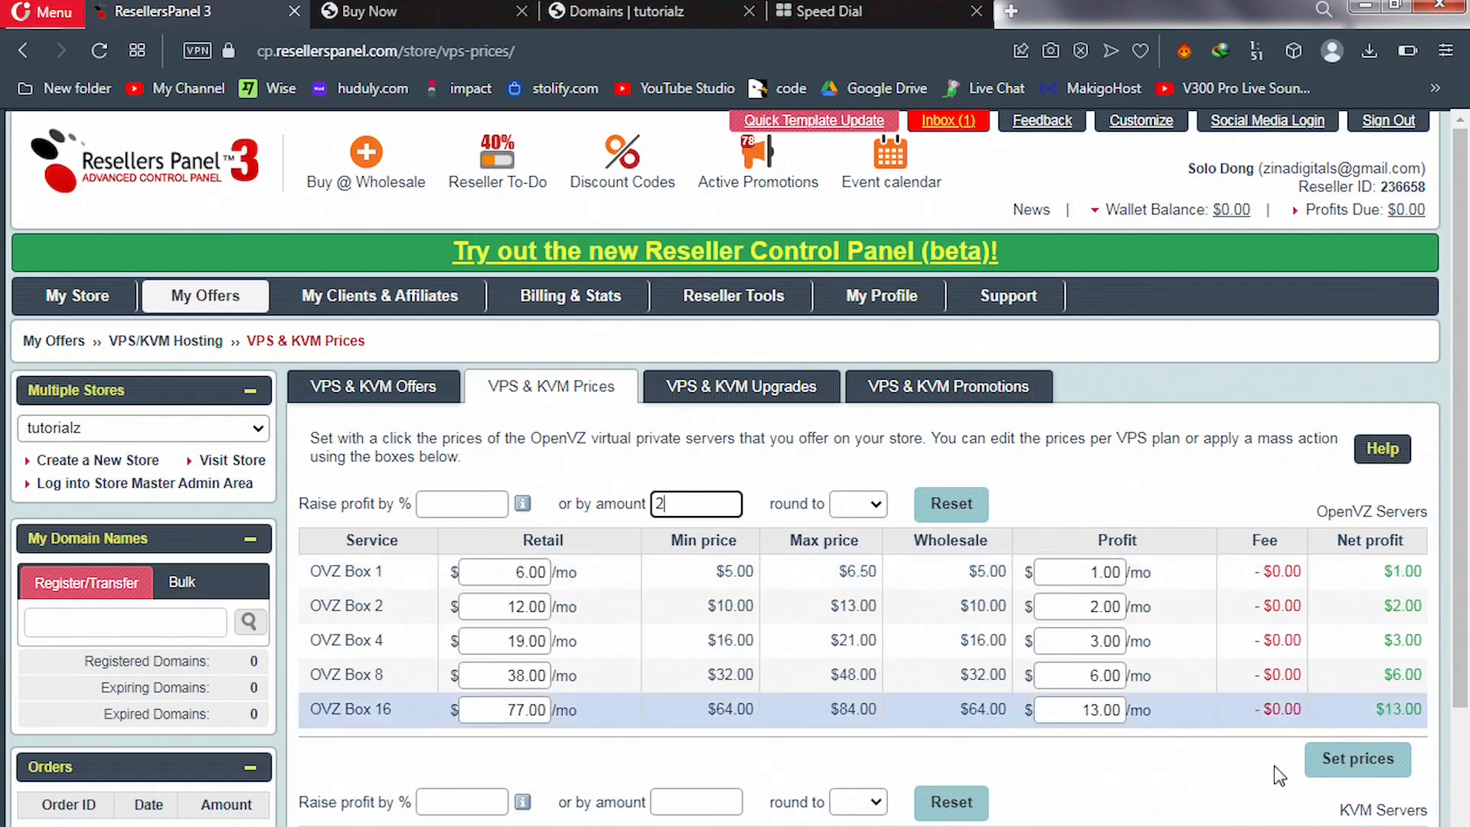
click(1356, 768)
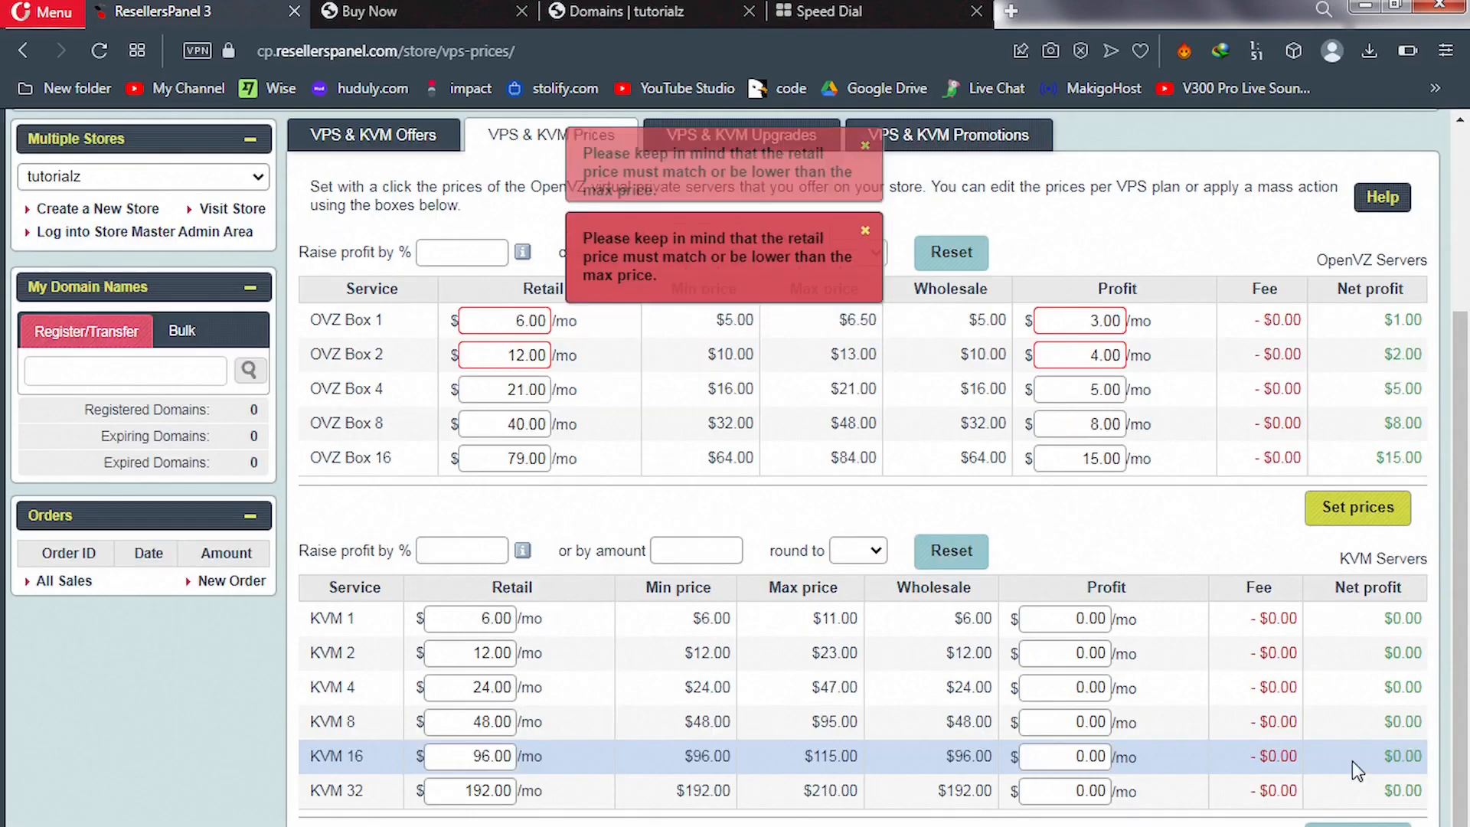
Set the OVZ Box 1 server's monthly retail price to $6.50.
drag(1468, 550, 1468, 519)
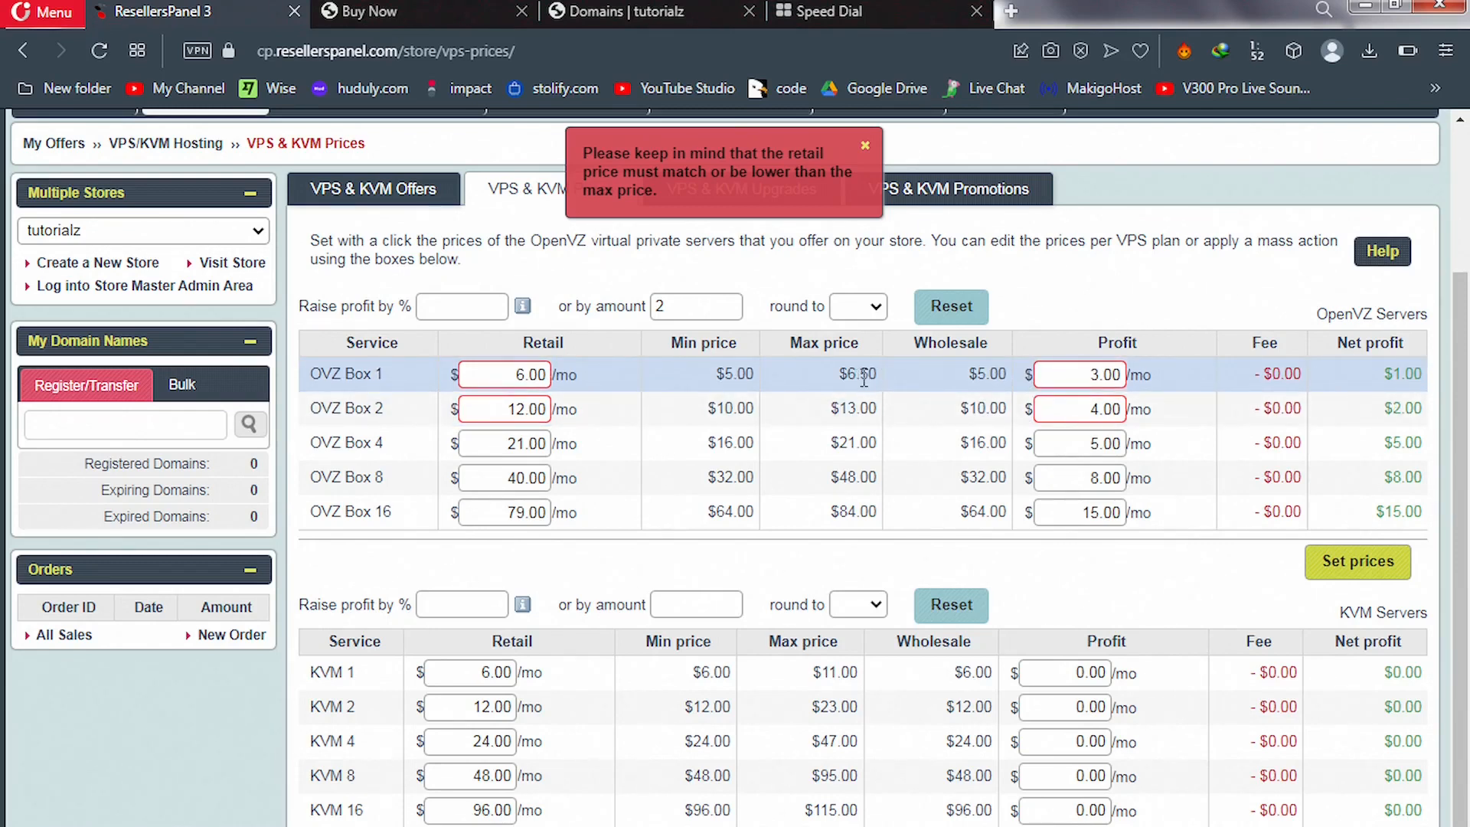
click(539, 373)
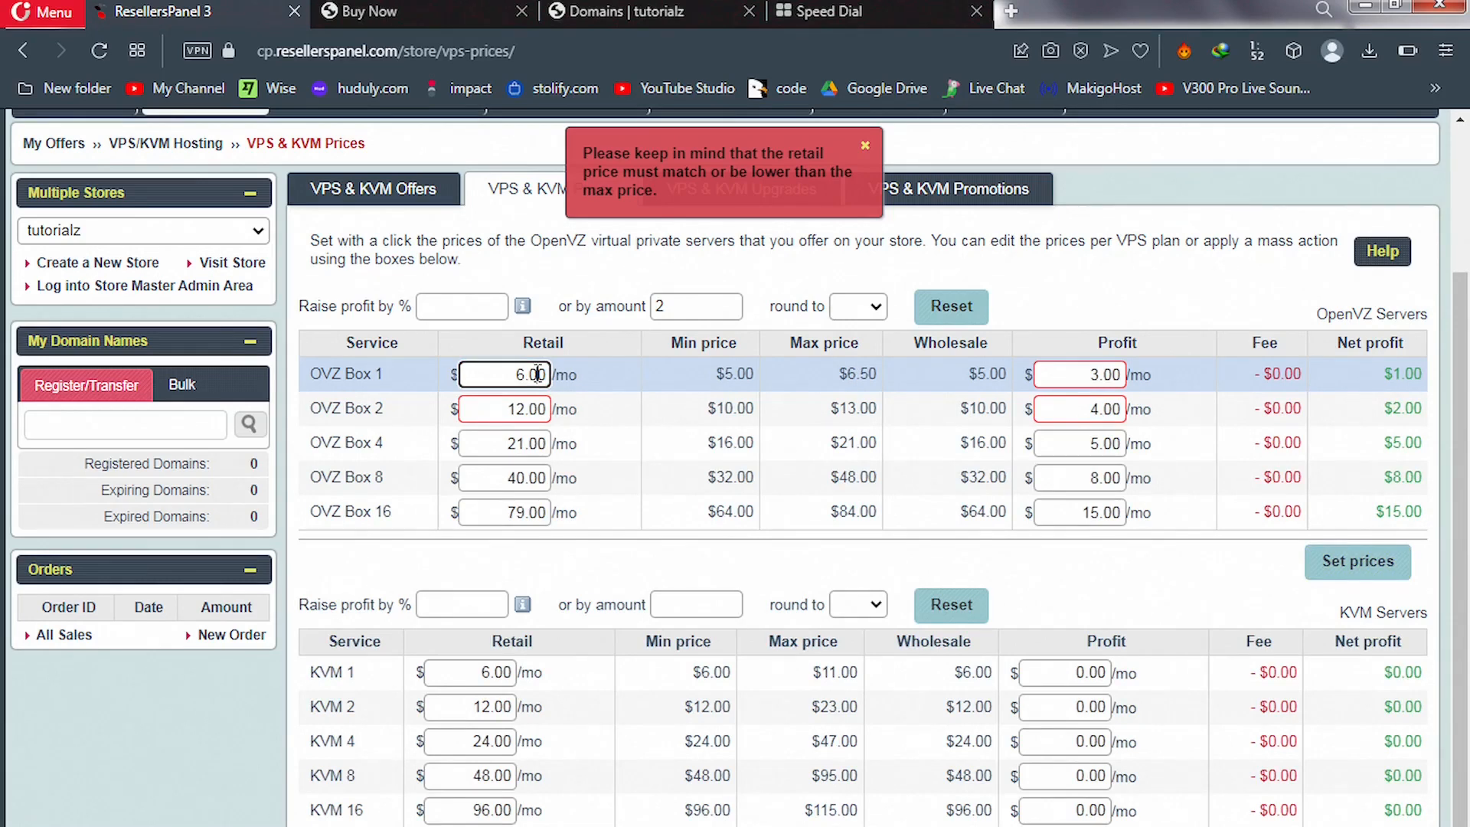
key(BackSpace)
text(5)
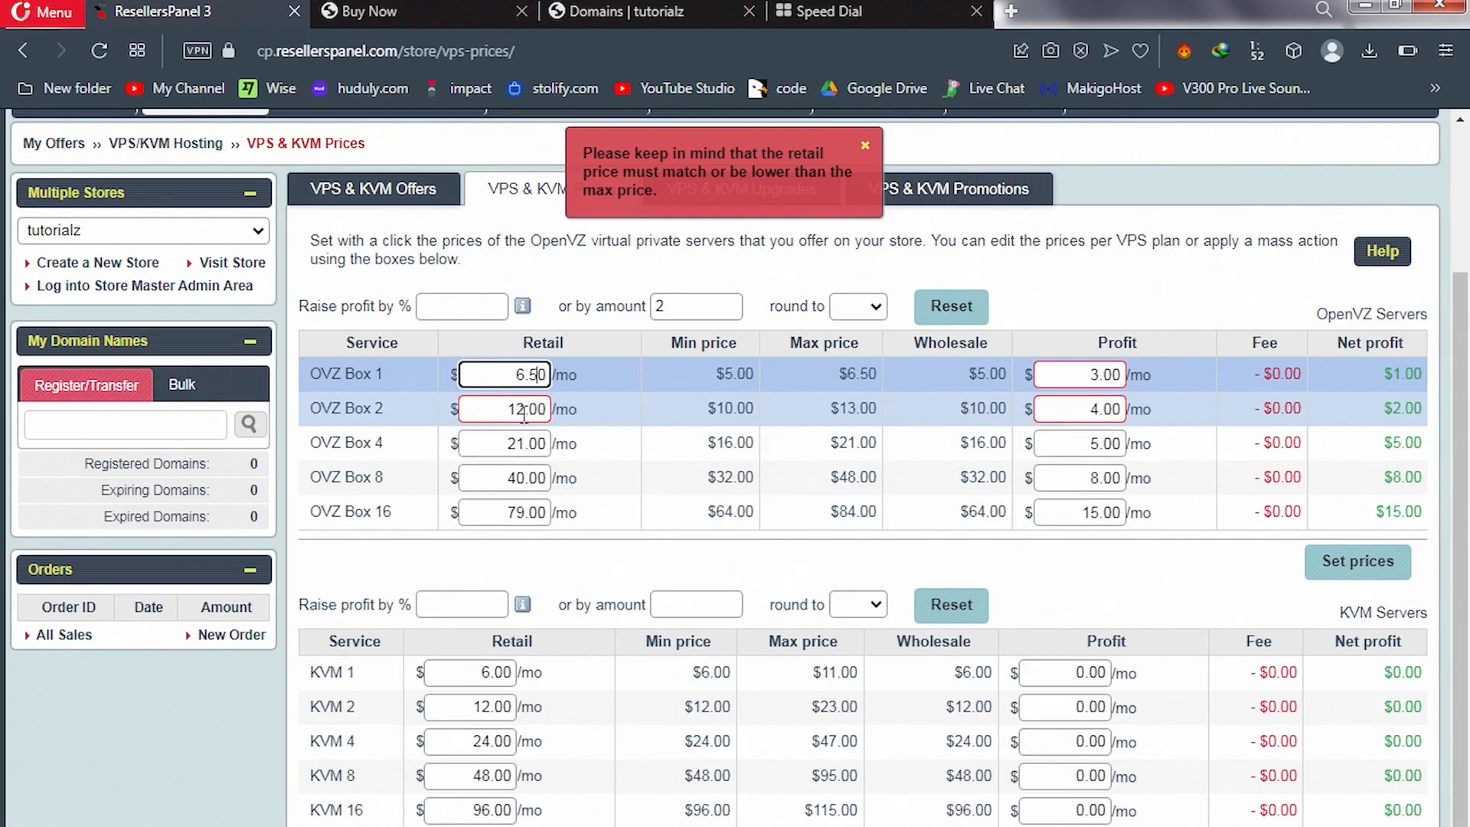
Set the OVZ Box 2 server's monthly retail price to $13.00 and apply the OpenVZ server prices.
click(525, 412)
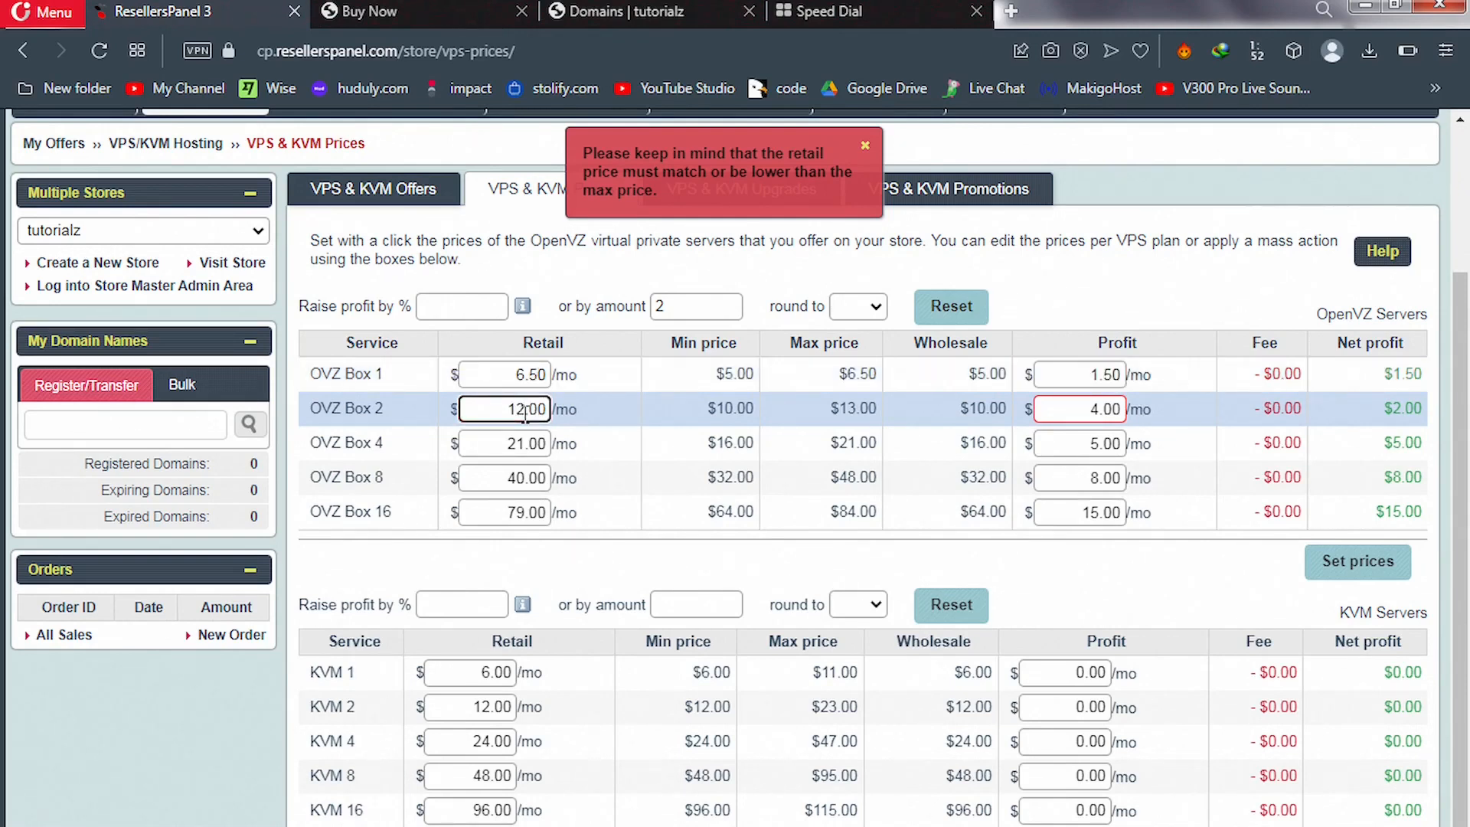
key(BackSpace)
text(3)
click(674, 443)
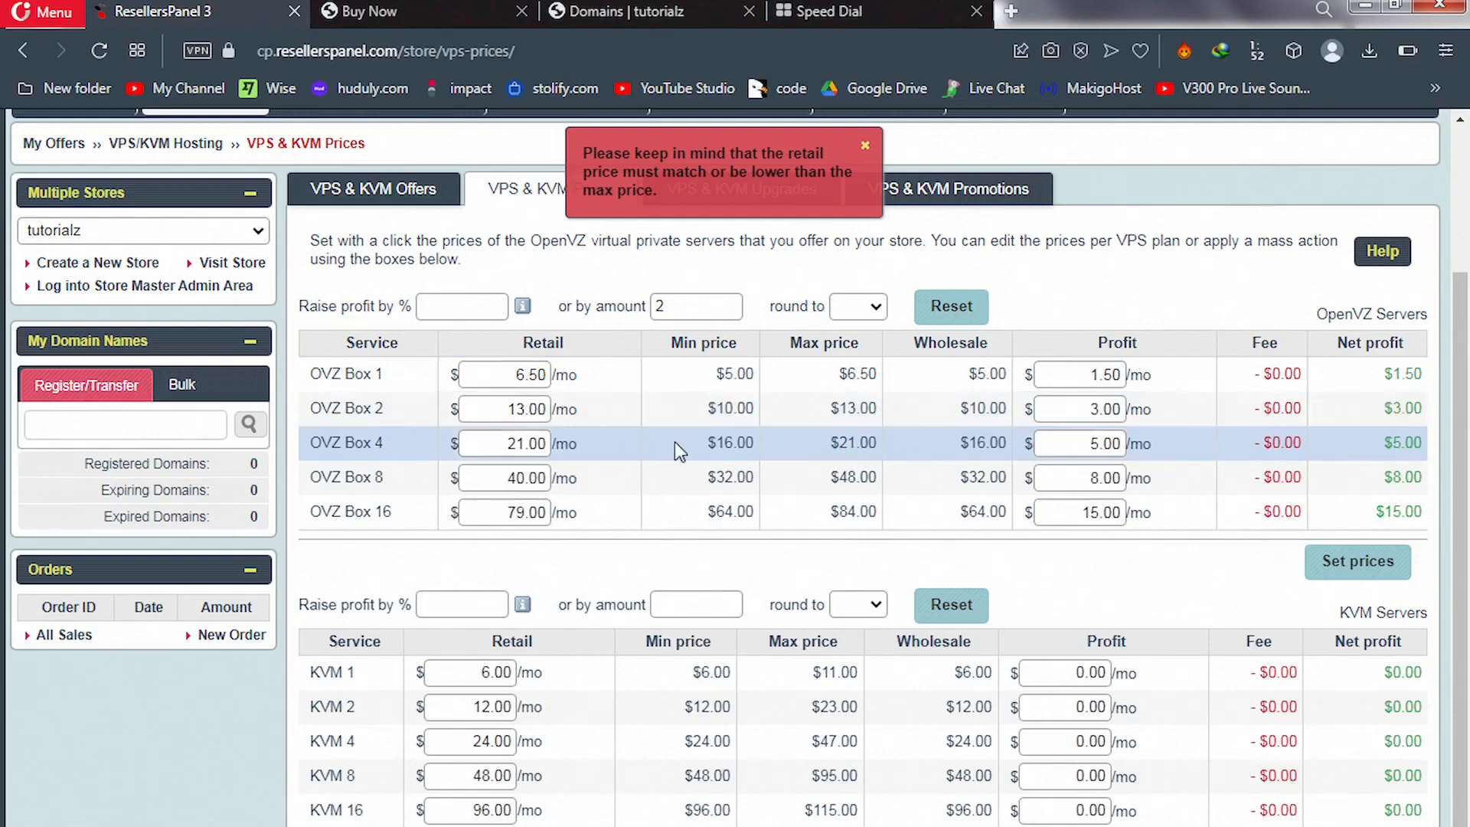
click(1345, 570)
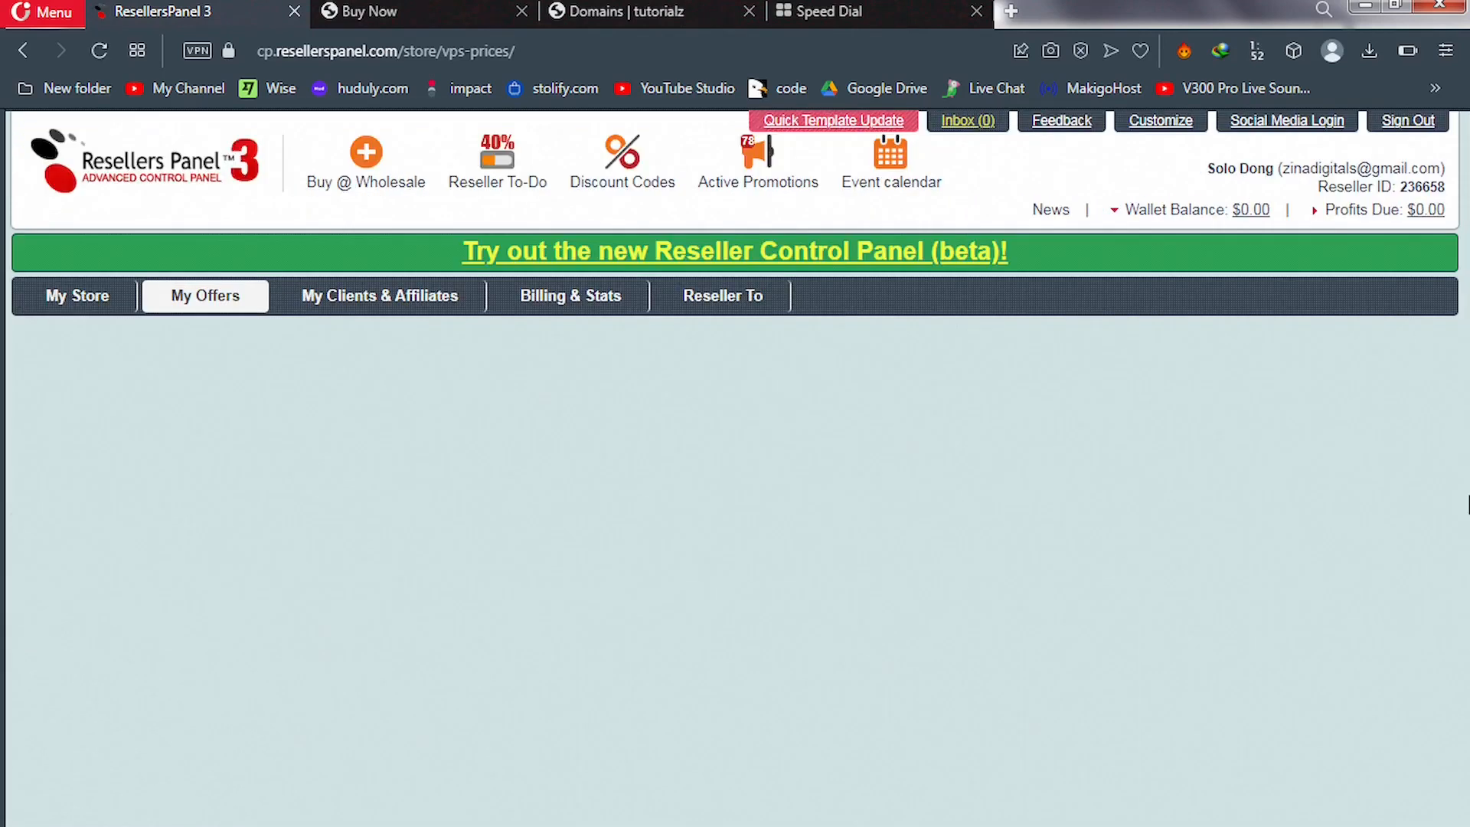
Raise the profit of the KVM servers by an amount of 2 and apply the prices.
drag(1469, 505, 1469, 543)
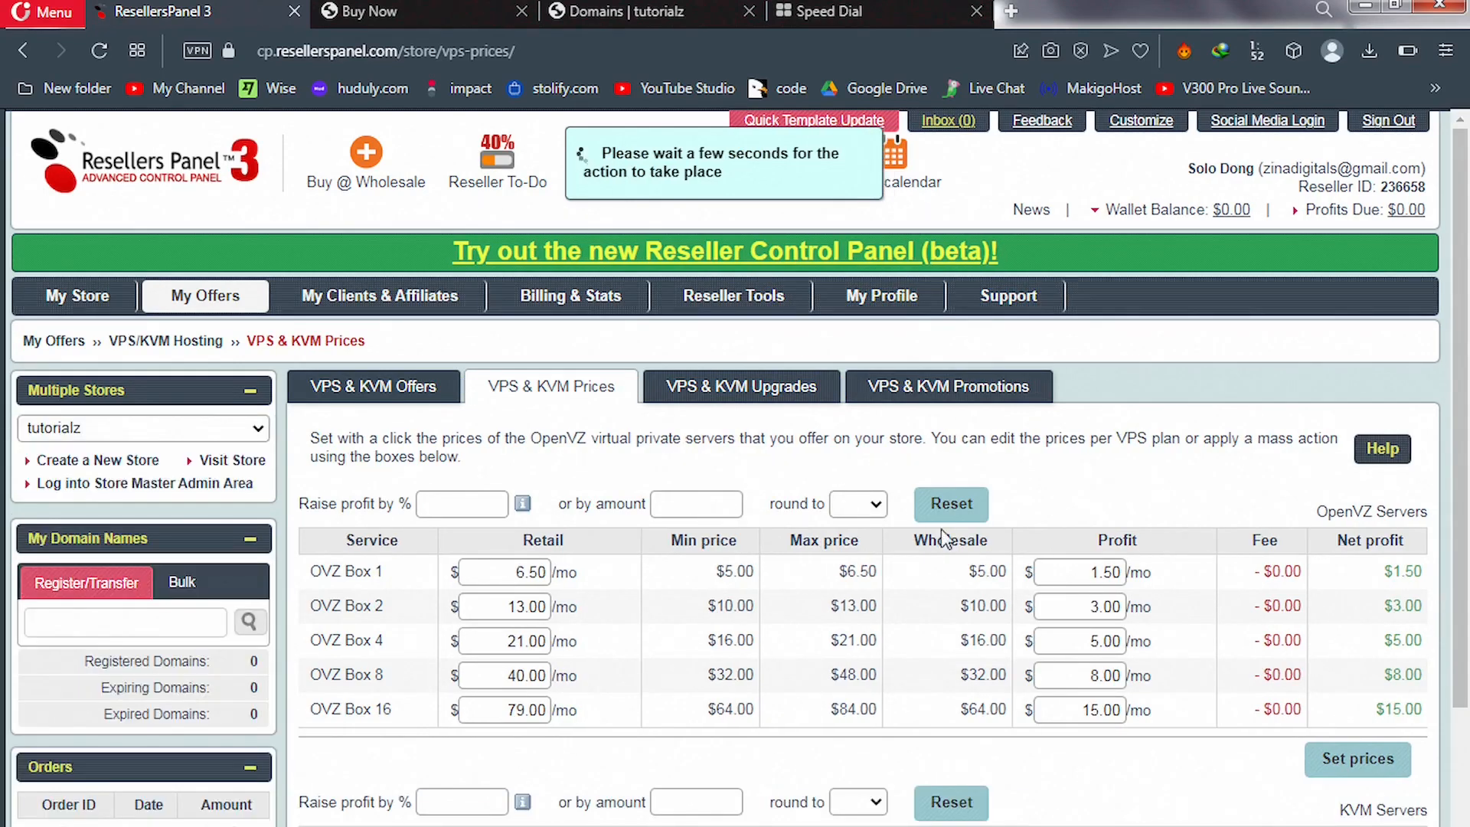
scroll(1467, 494, down, 1)
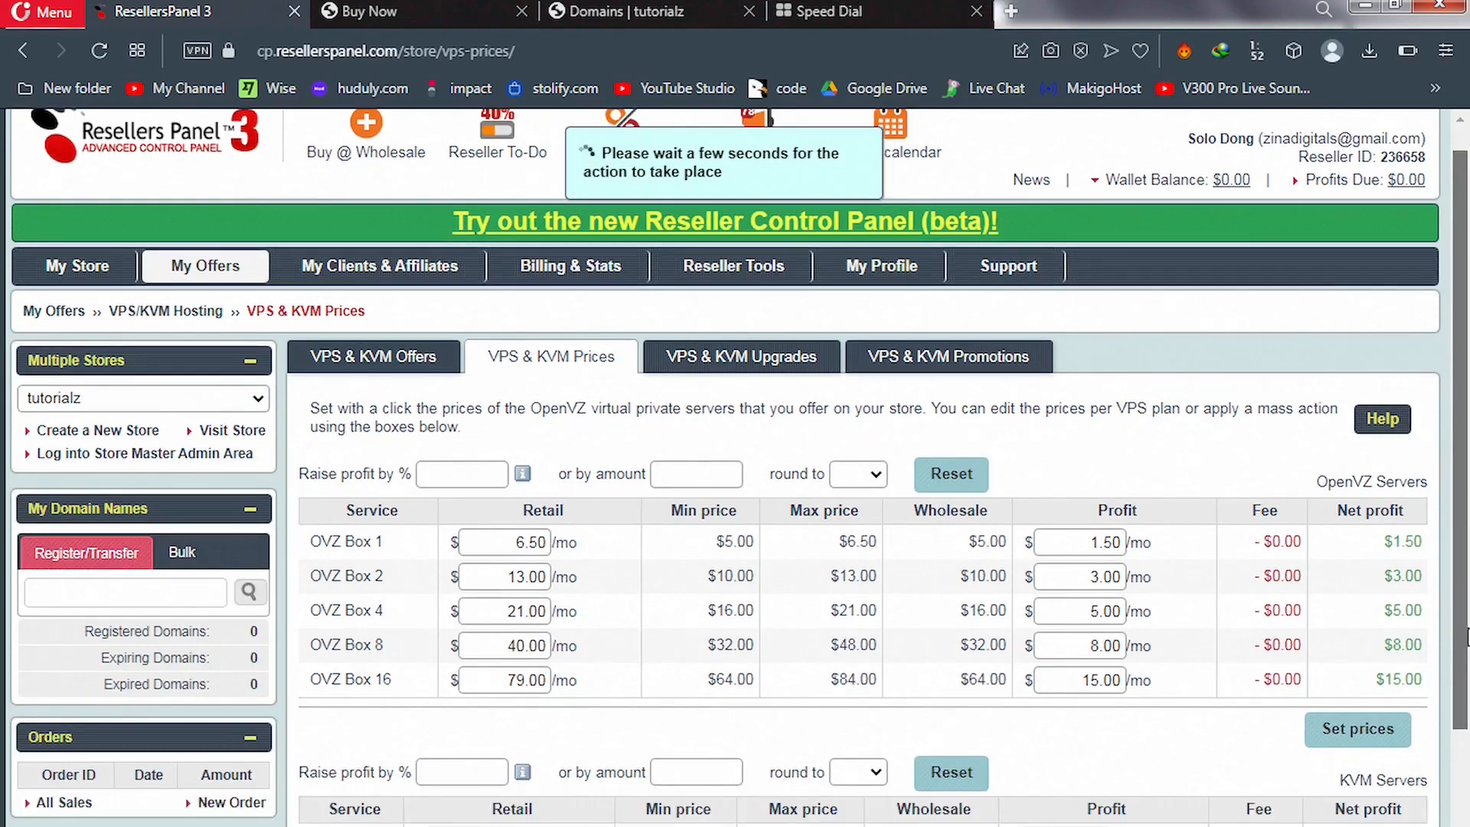
scroll(1466, 636, down, 3)
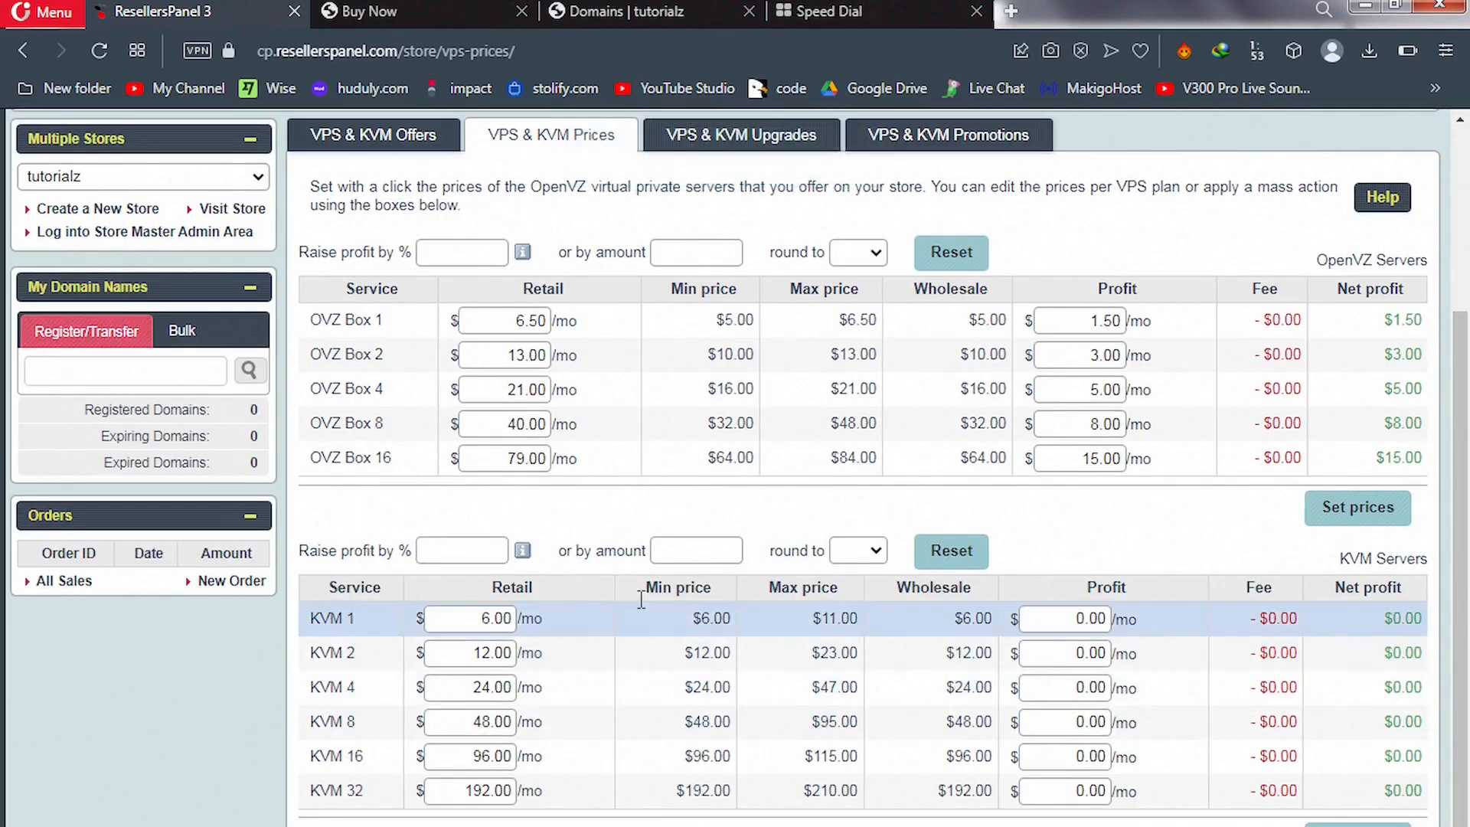
click(699, 554)
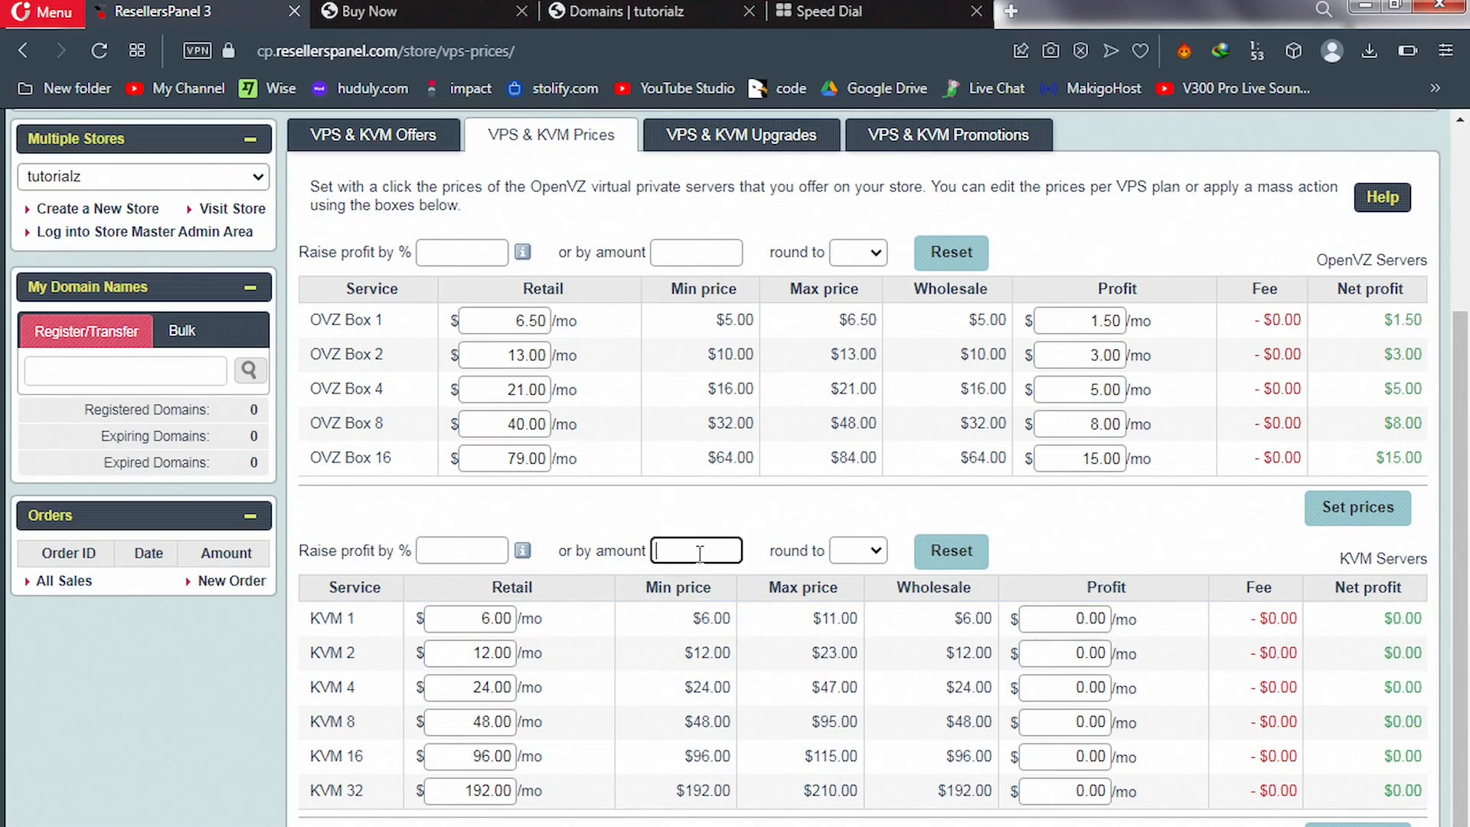
text(2)
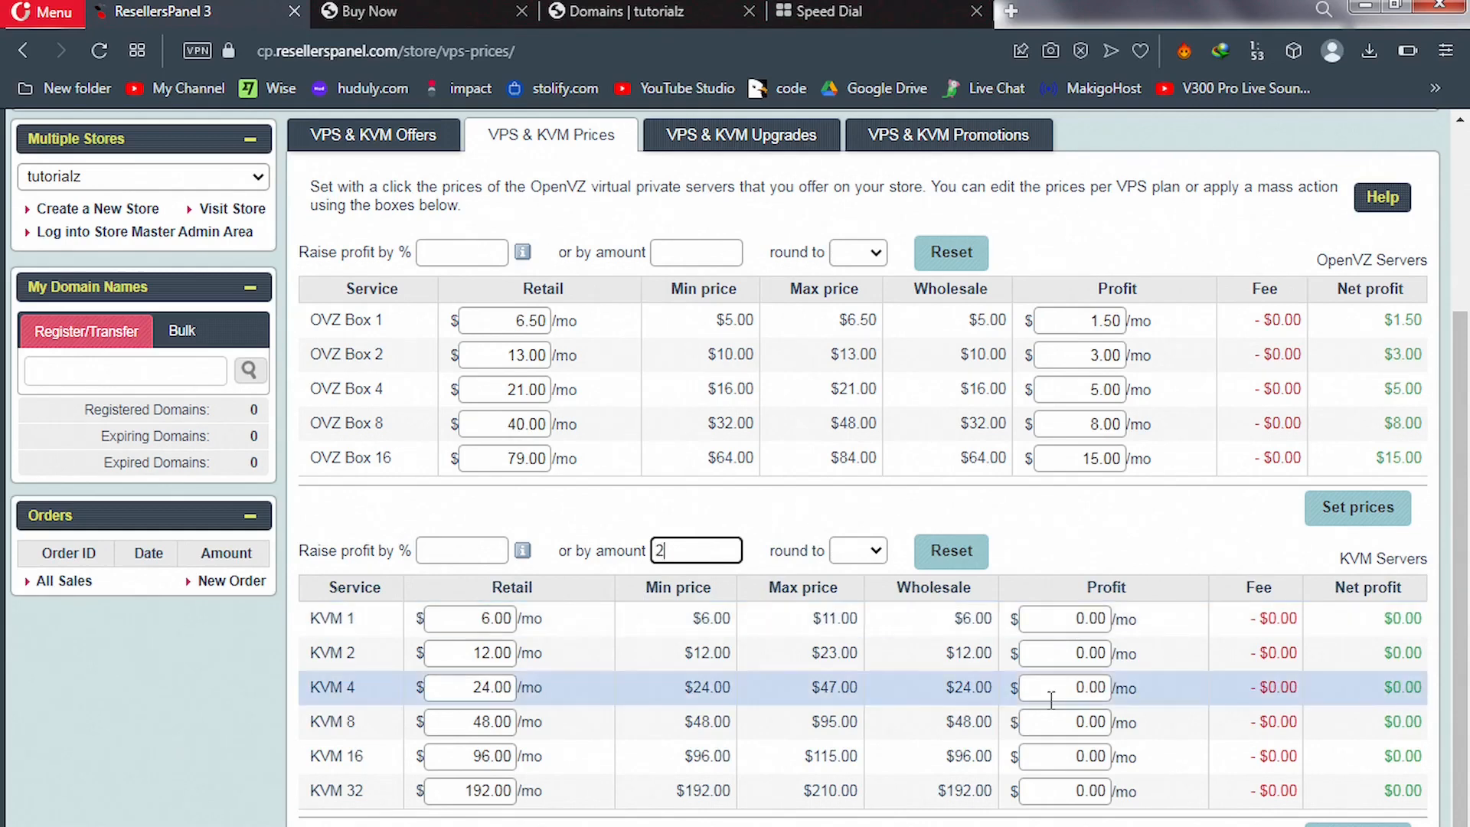
click(1358, 825)
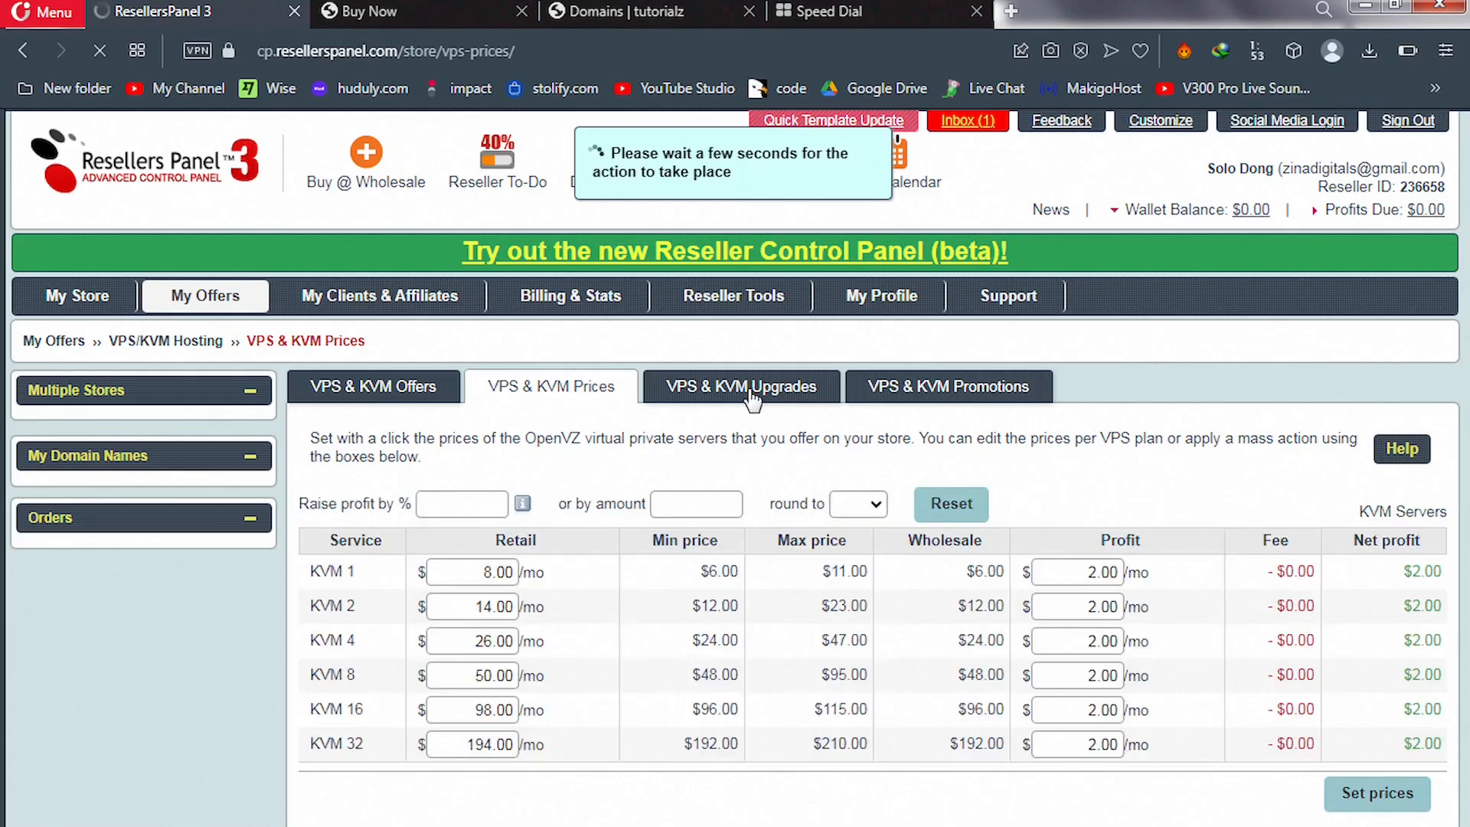
In VPS & KVM Upgrades, raise the profit of the upgrade services by an amount of 1 and apply the prices.
click(753, 390)
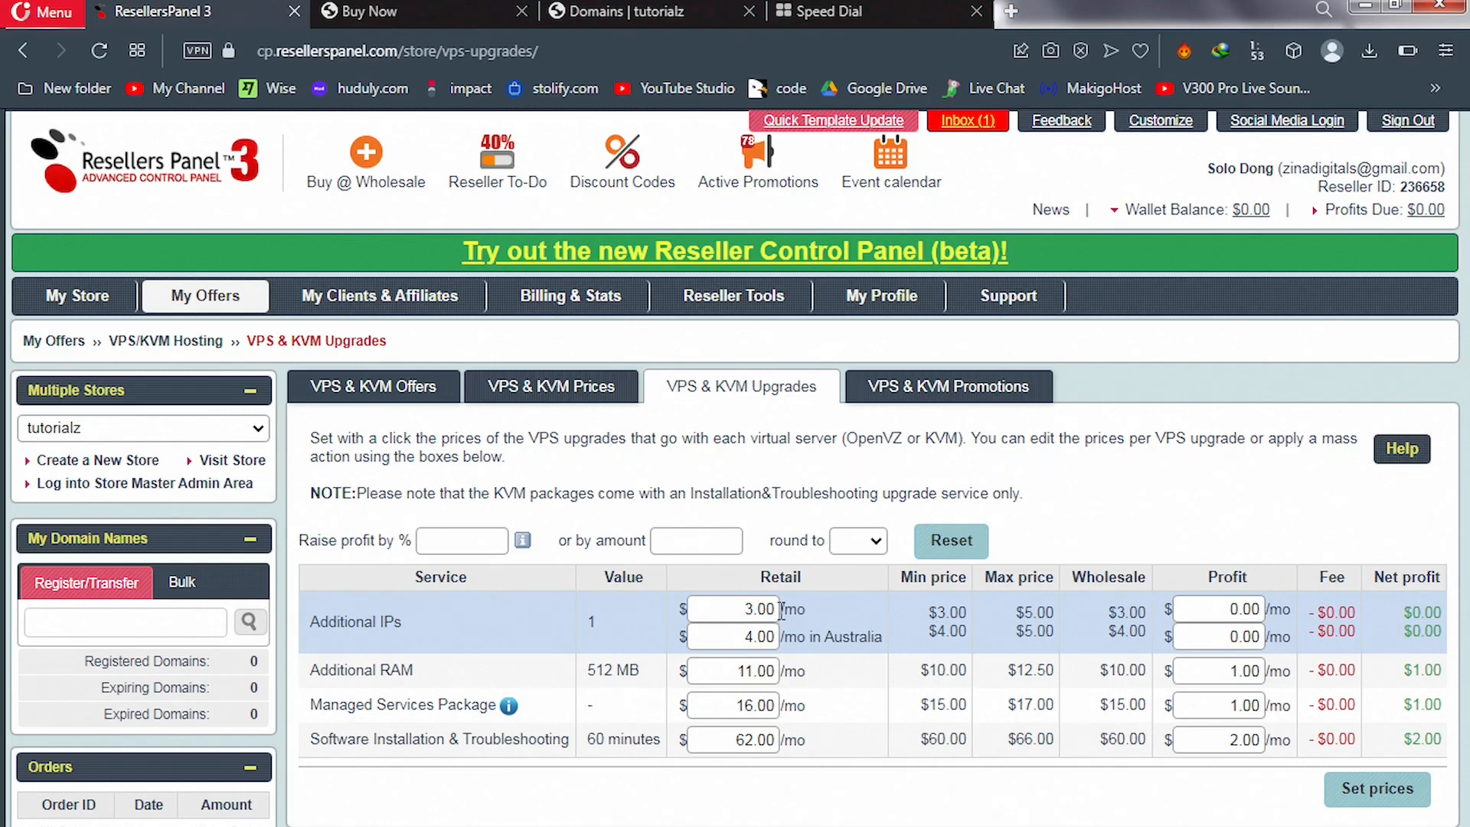
click(689, 543)
text(1)
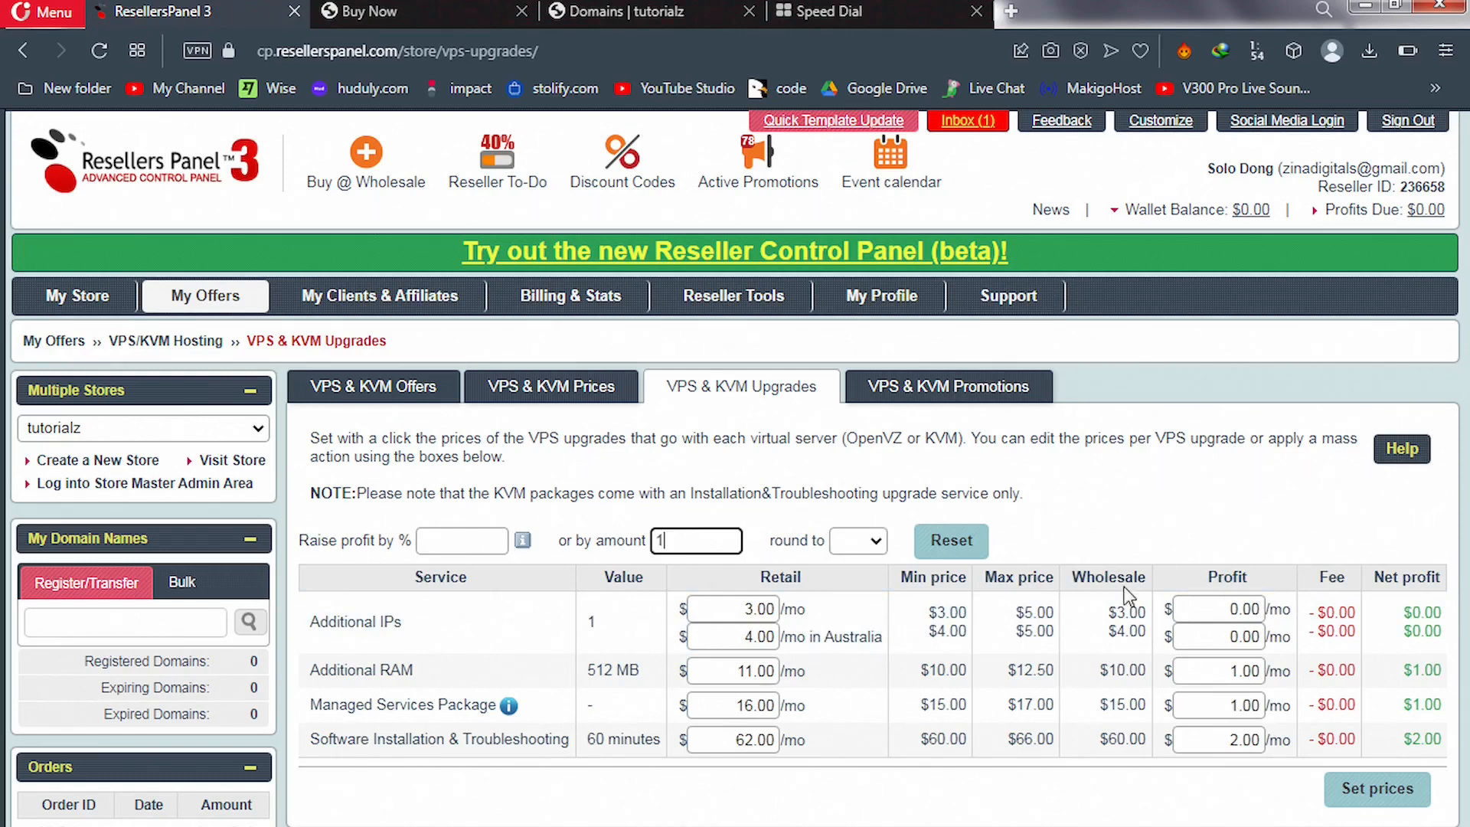
click(1366, 798)
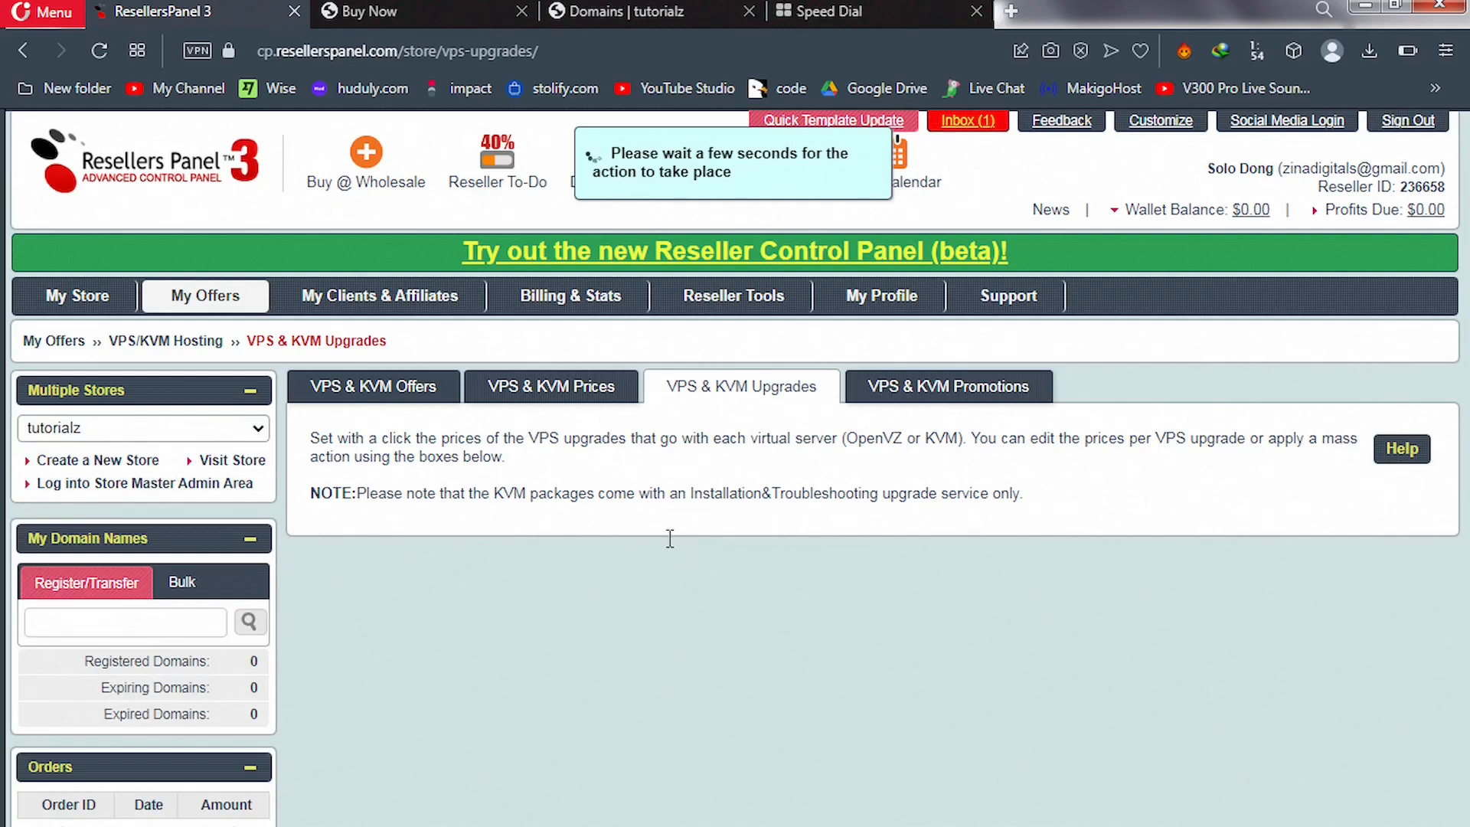
Raise the profit of the VPS & KVM upgrades by a further amount of 1 and try to apply the prices.
click(690, 540)
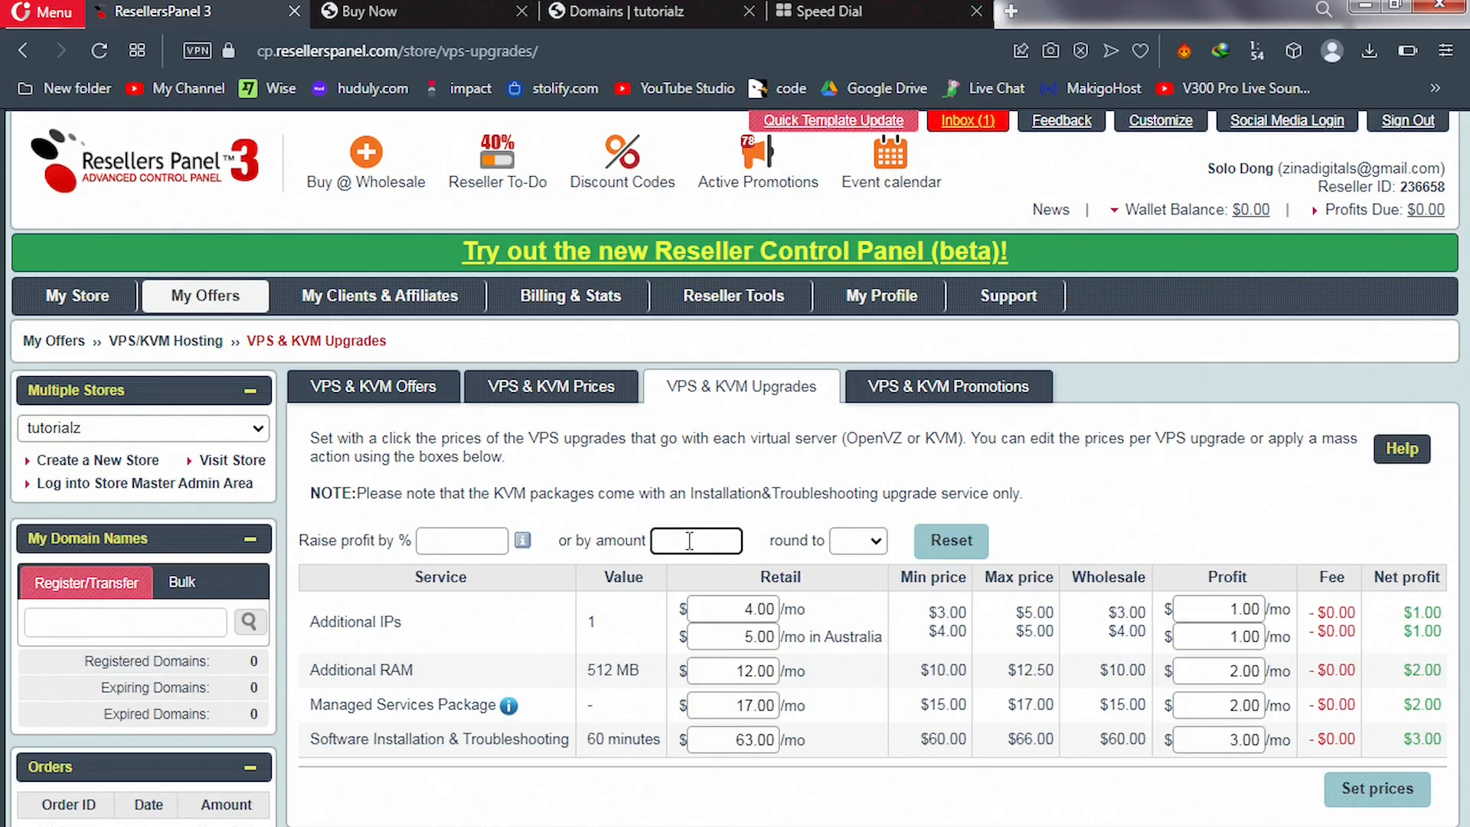
text(1)
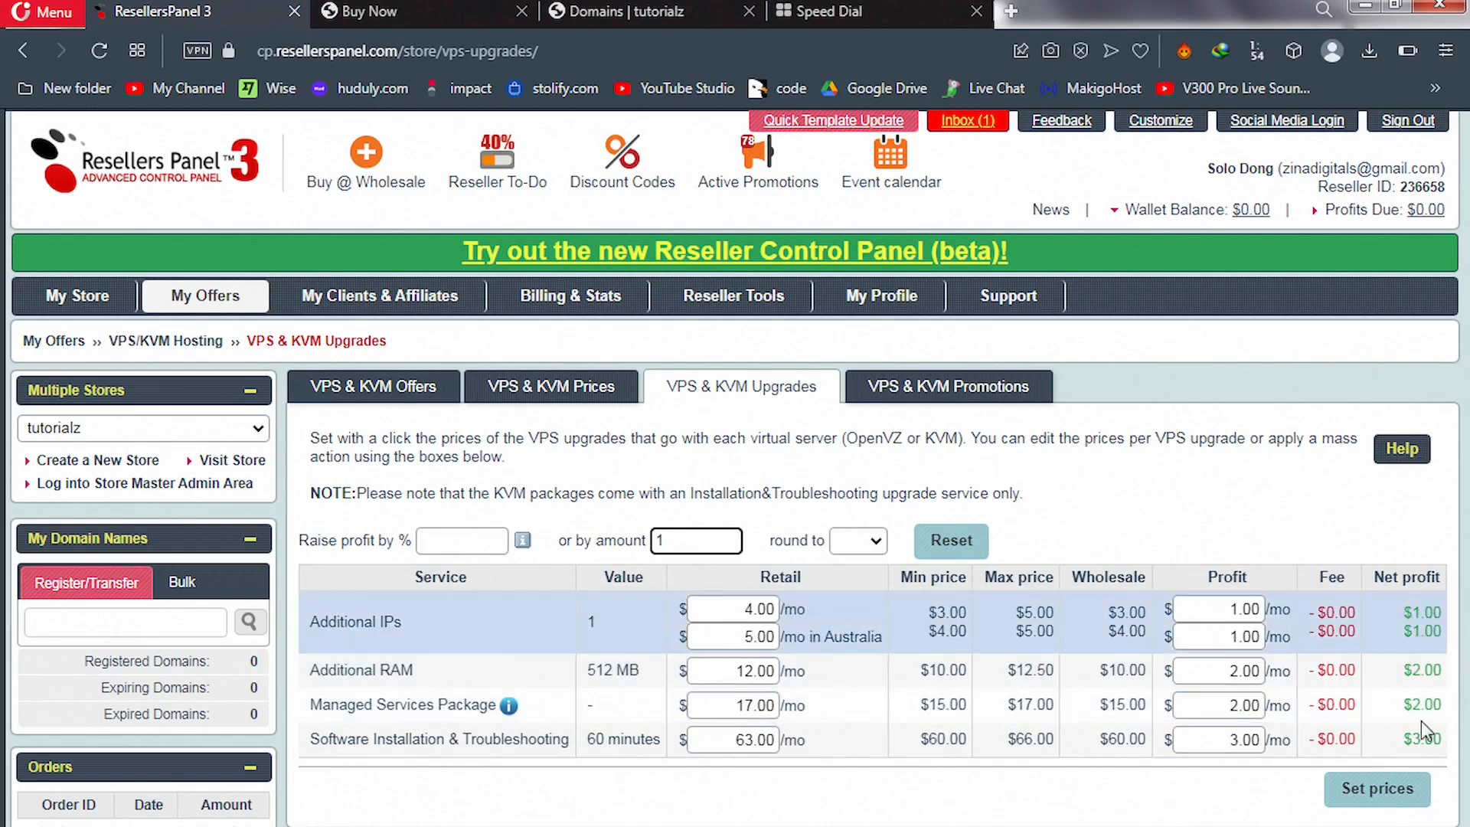
click(1370, 803)
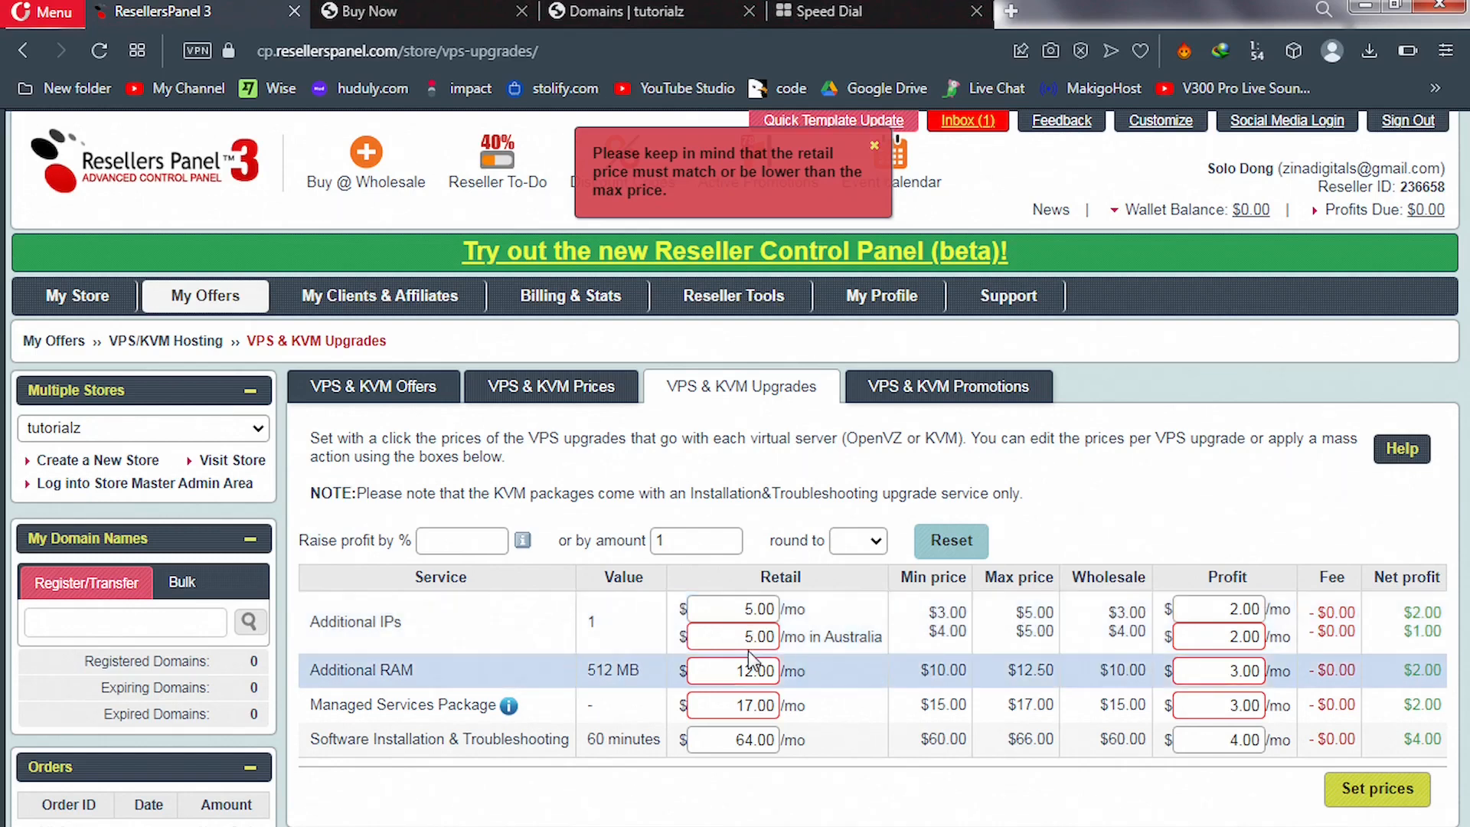
Set the monthly profit of the Additional IPs upgrade in Australia to $1.00.
click(1241, 636)
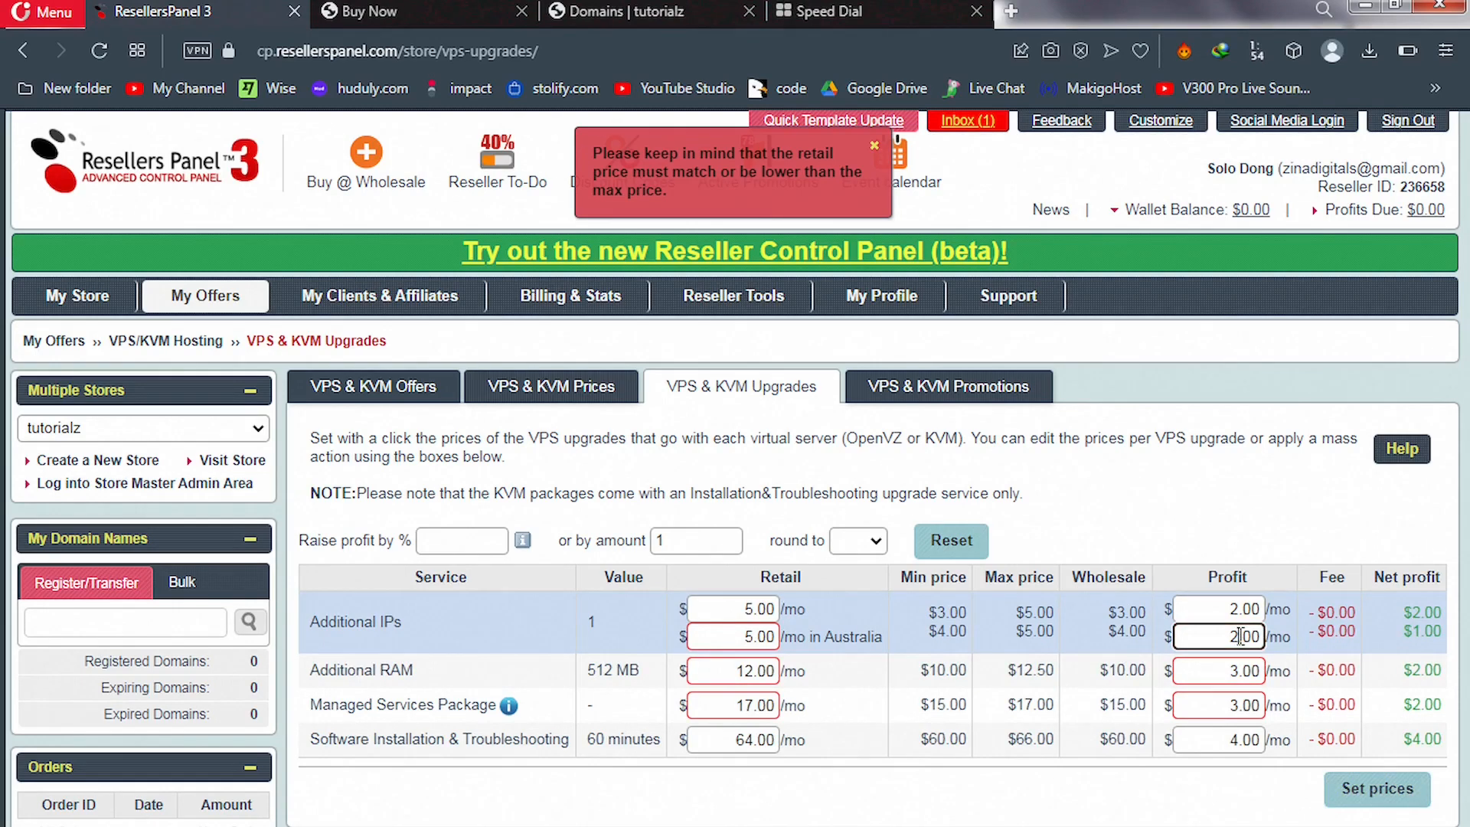
key(BackSpace)
text(1)
click(832, 699)
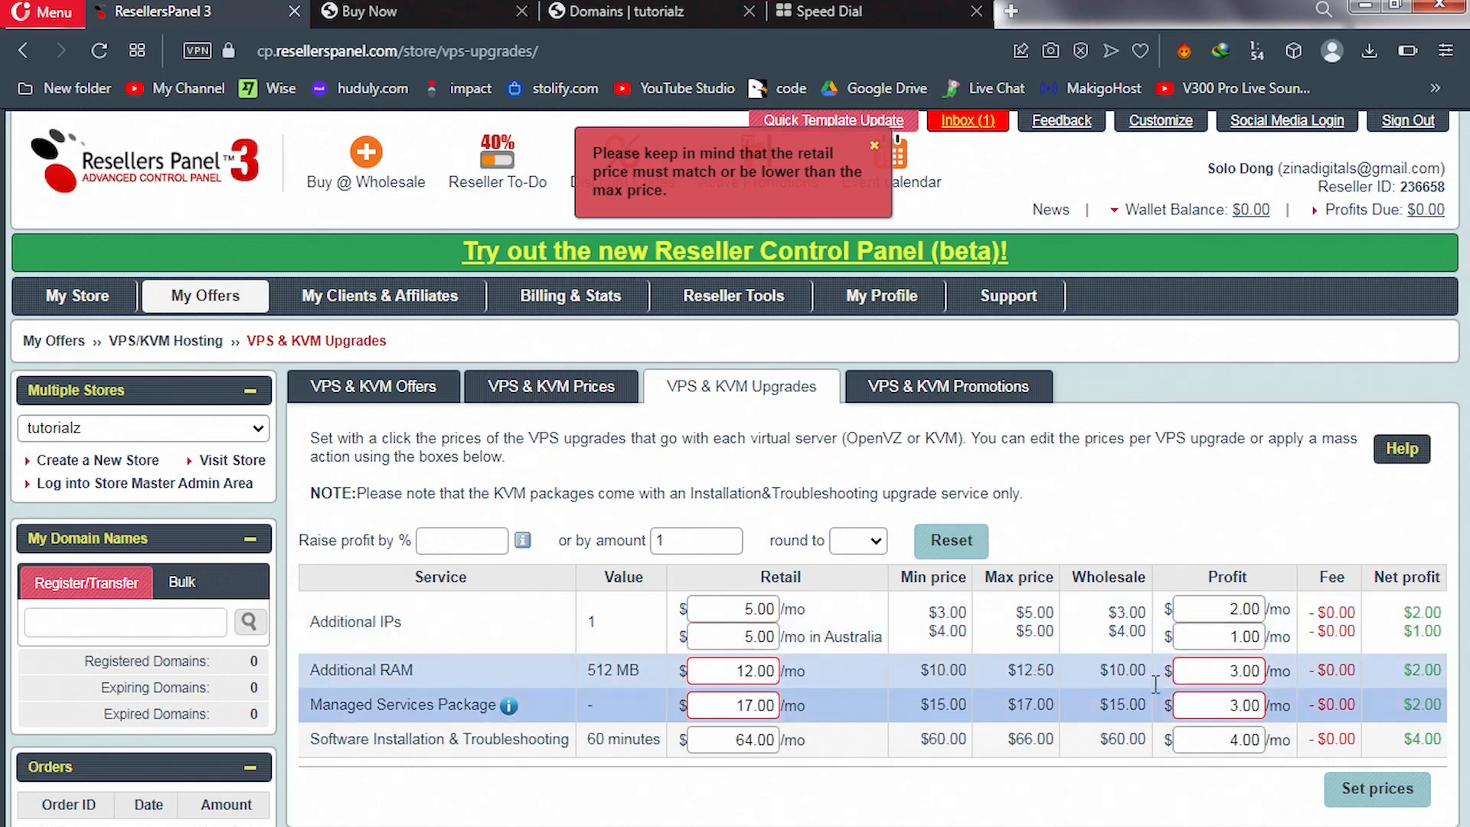
Set the monthly profit of both the Additional RAM and the Managed Services Package upgrades to $2.00.
click(1238, 670)
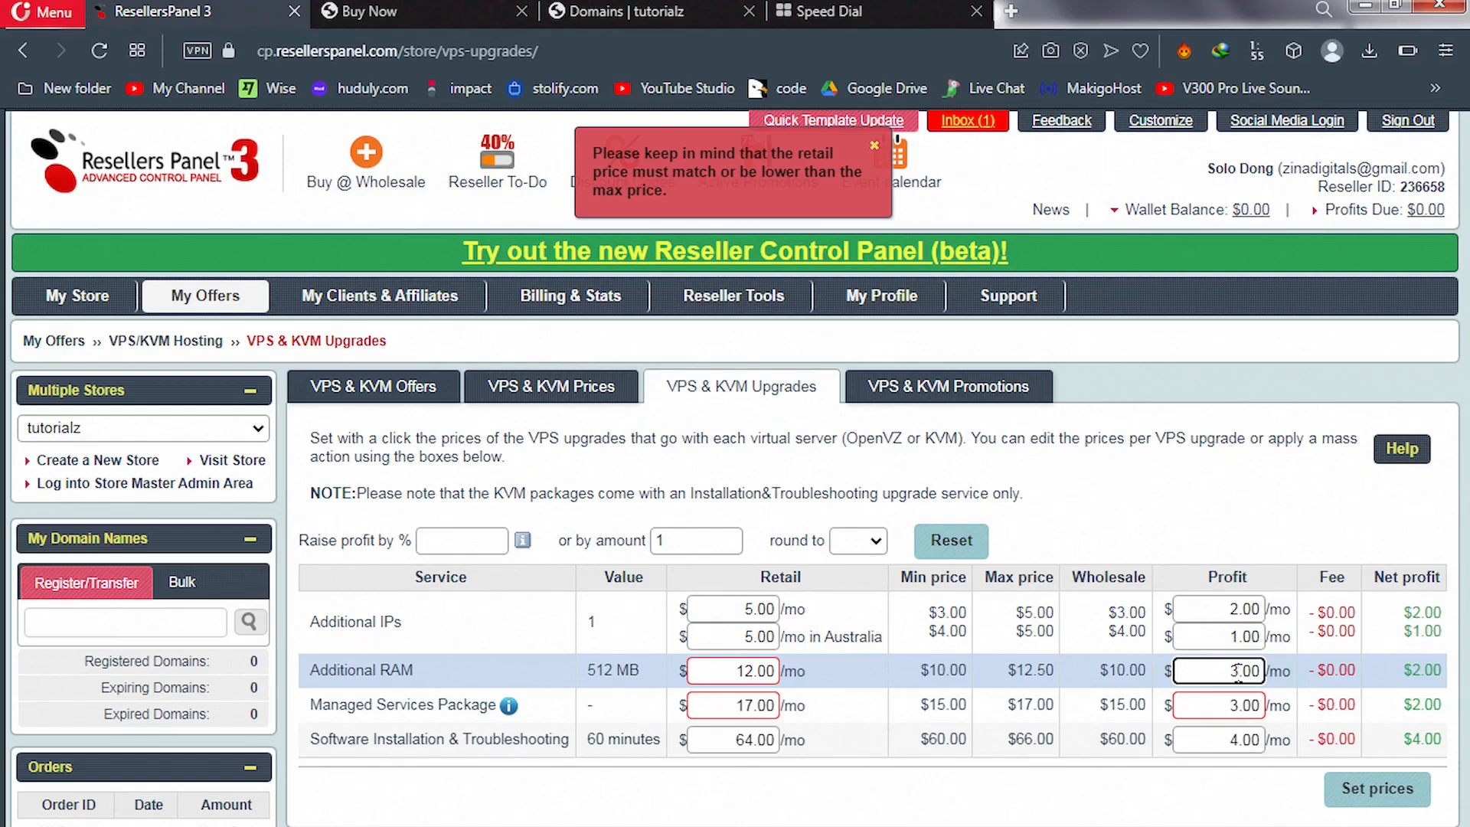
key(BackSpace)
click(1035, 708)
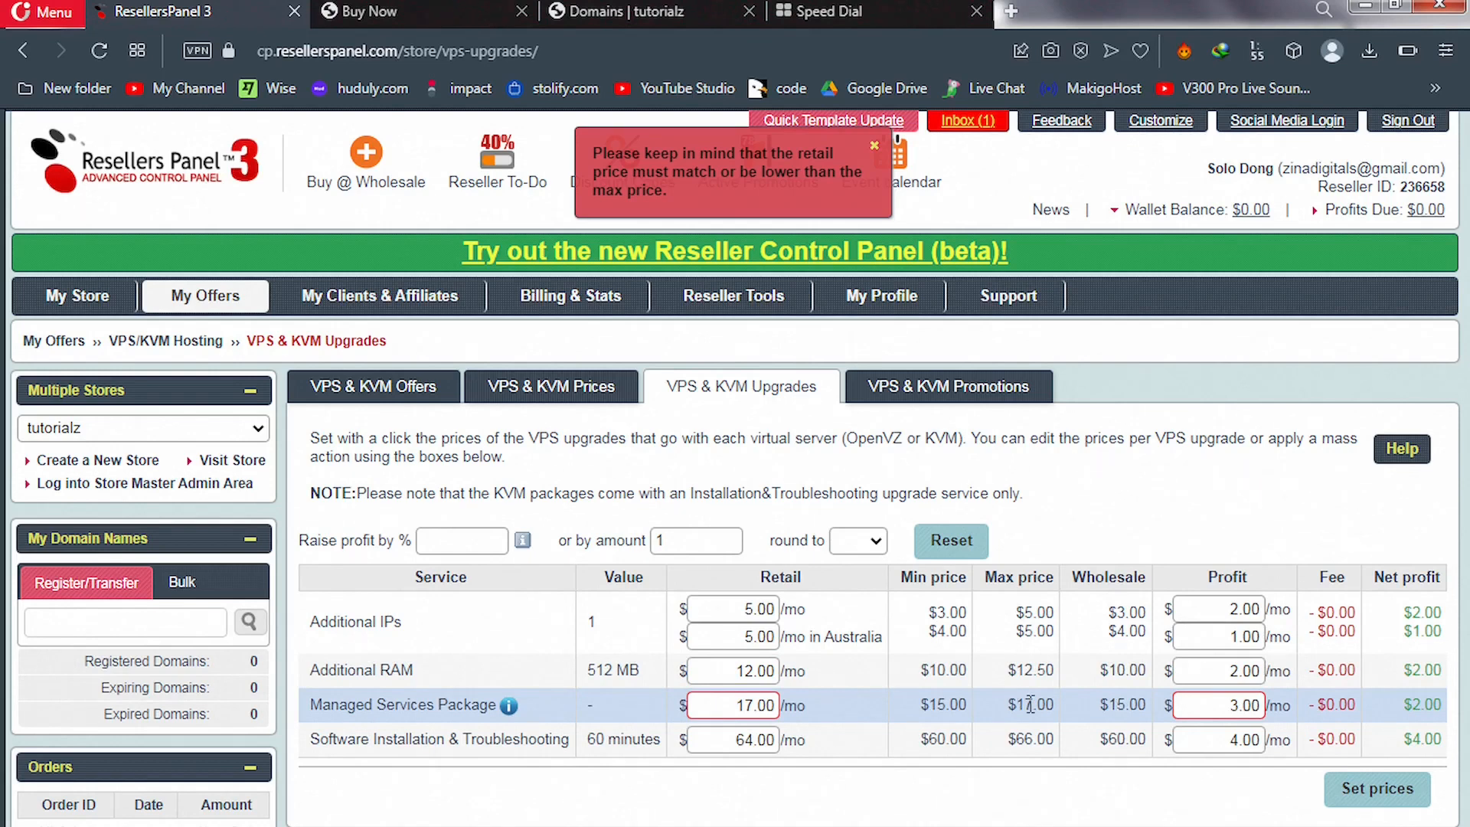
double_click(1201, 705)
text(2)
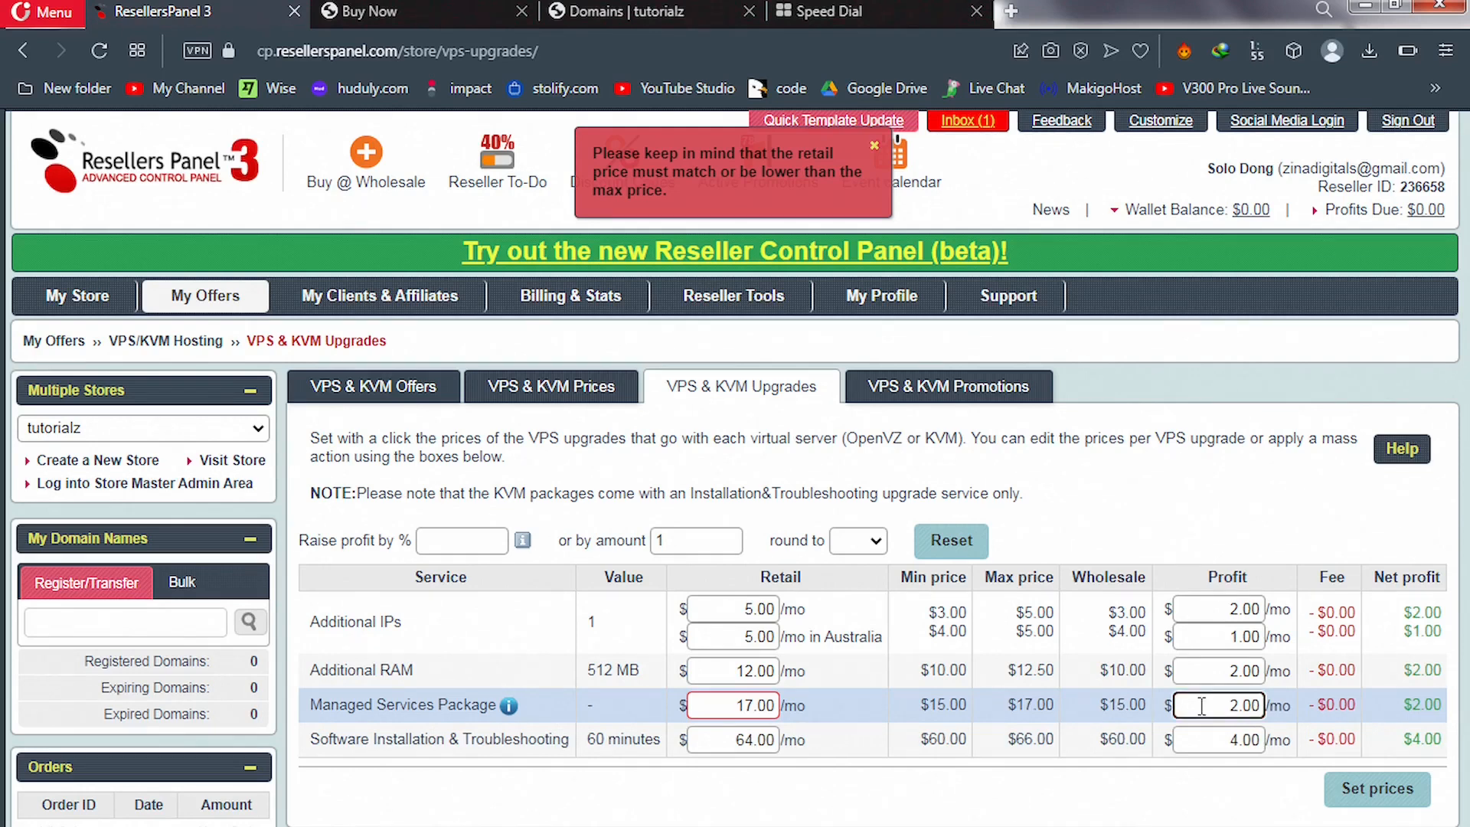
click(1059, 738)
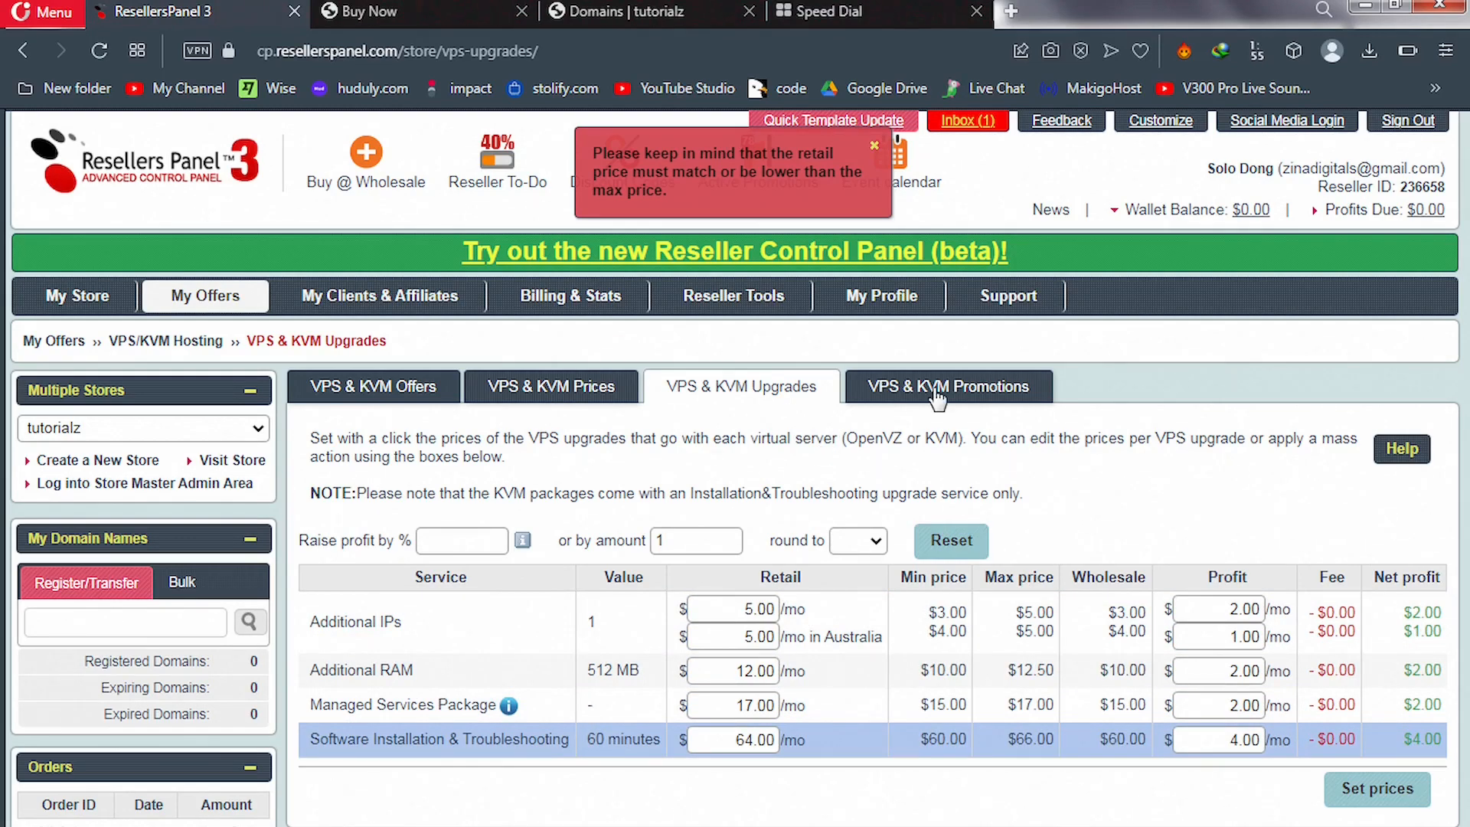
Open Dedicated Offers for the store and look through the list of dedicated server plans.
mouse_move(209, 293)
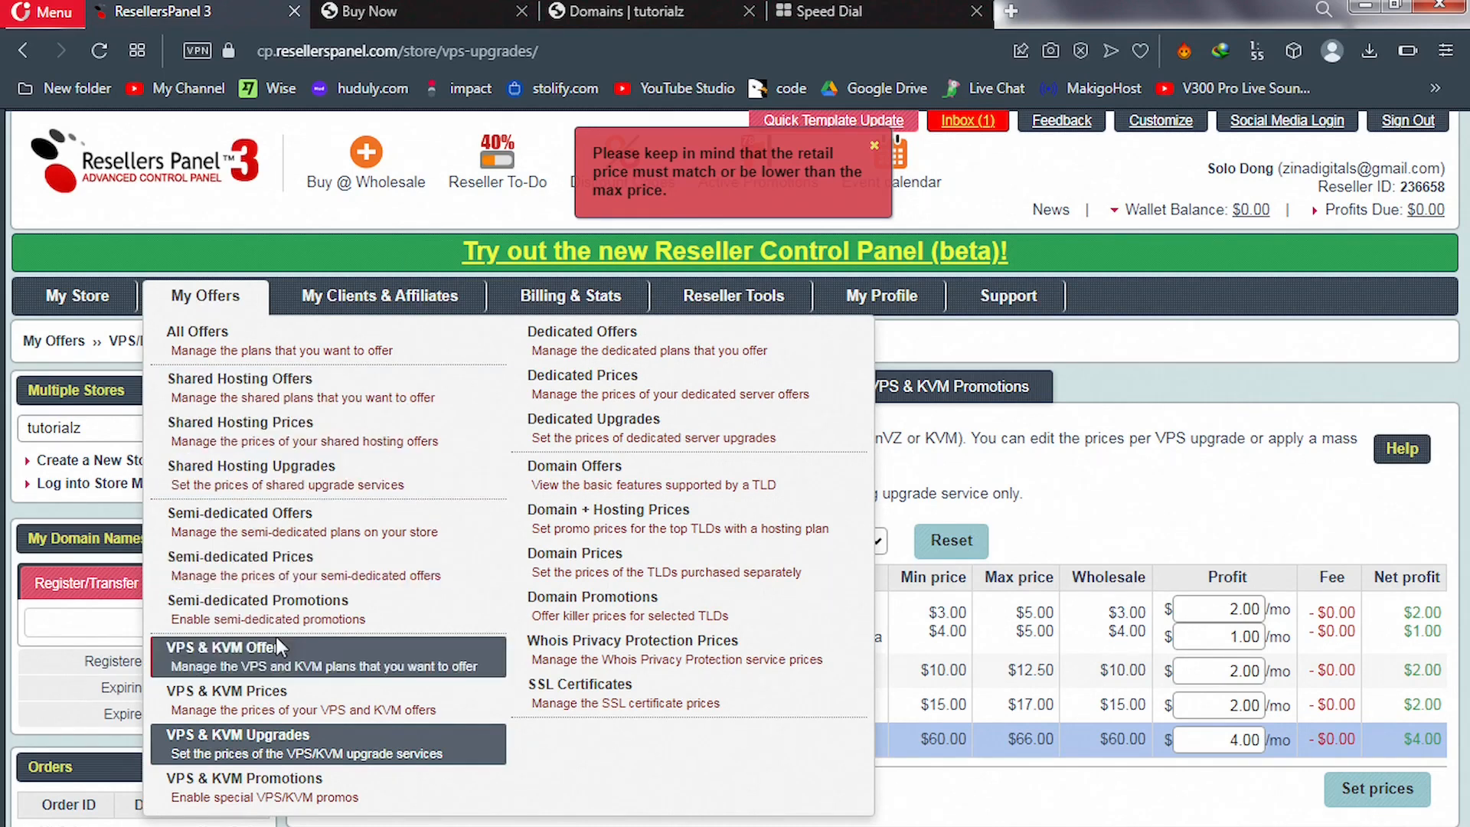
click(579, 350)
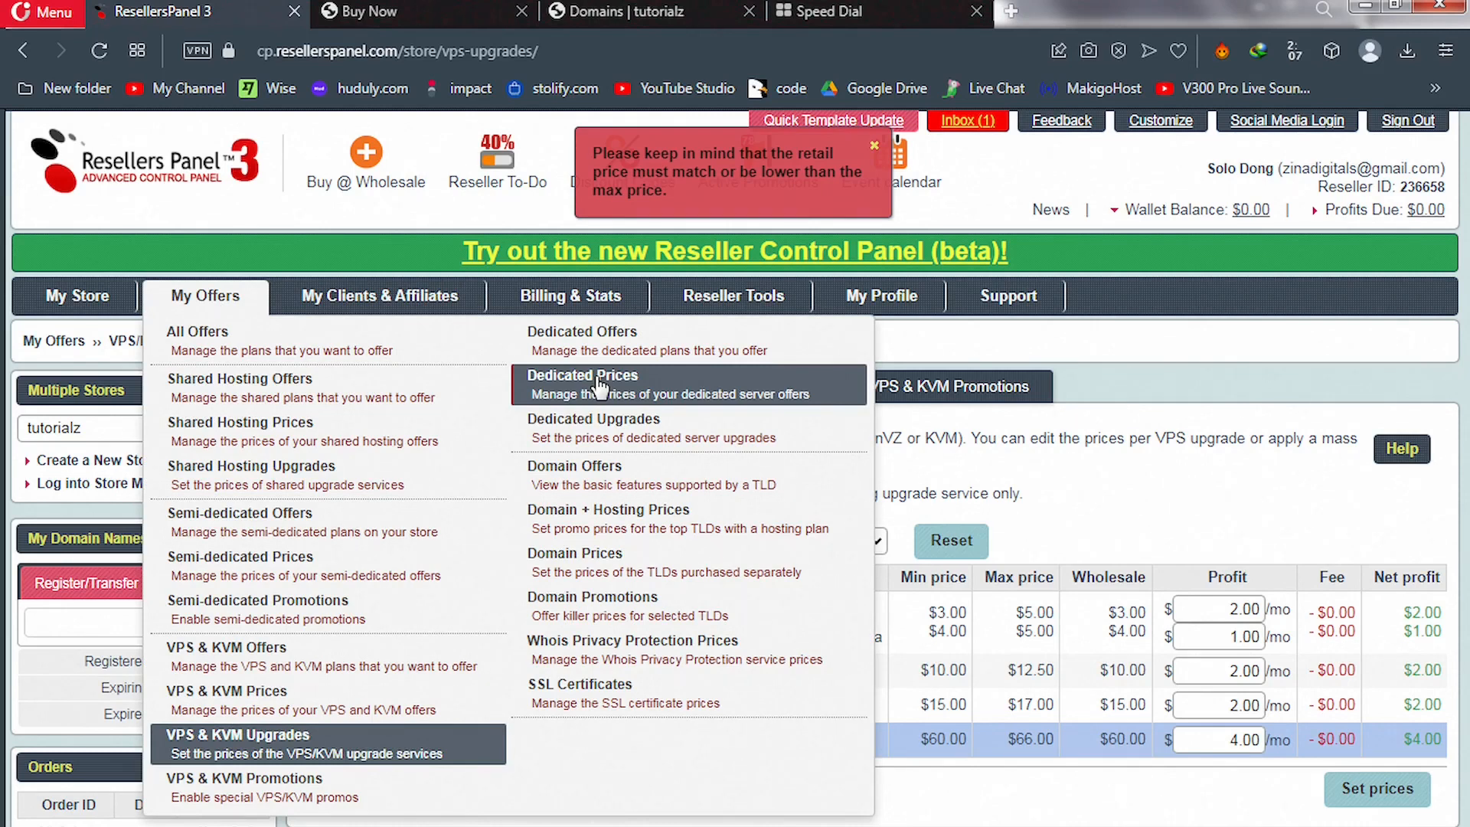
click(597, 379)
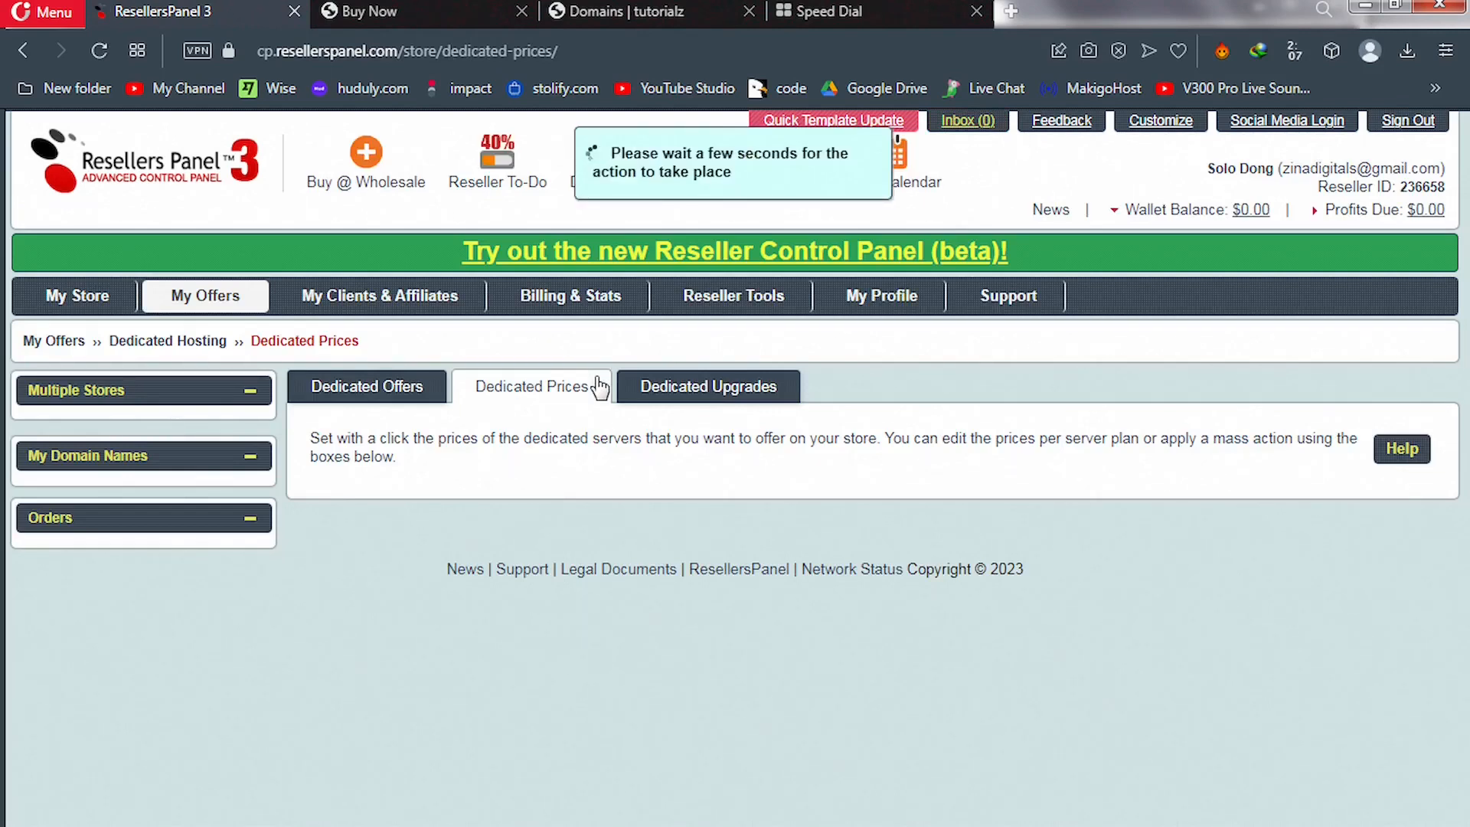
click(374, 398)
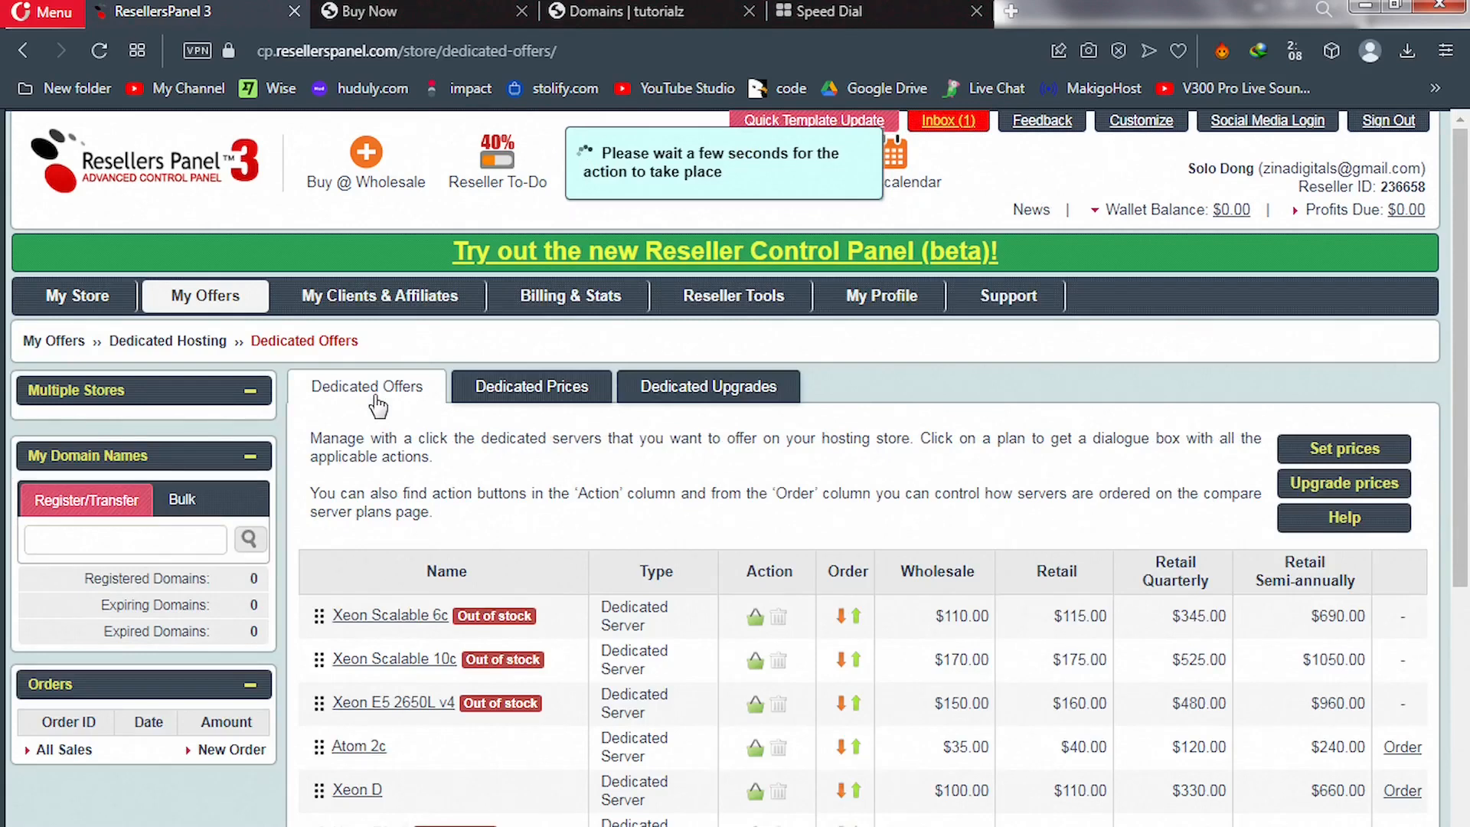
drag(1467, 442, 1467, 282)
scroll(1468, 601, down, 2)
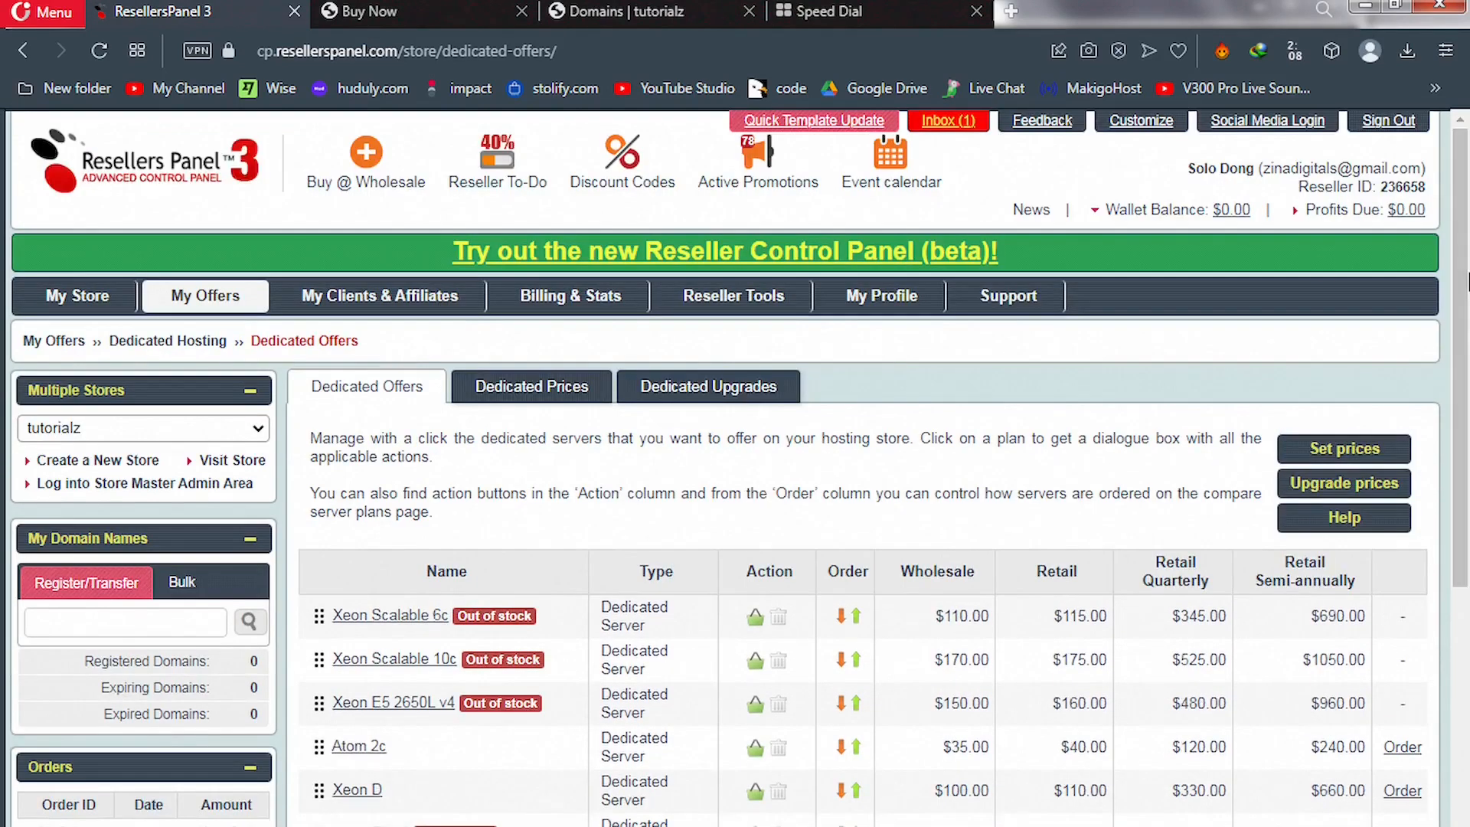
In Dedicated Prices, check the servers' maximum prices, raise their profit by an amount of 1 and apply the prices.
click(535, 405)
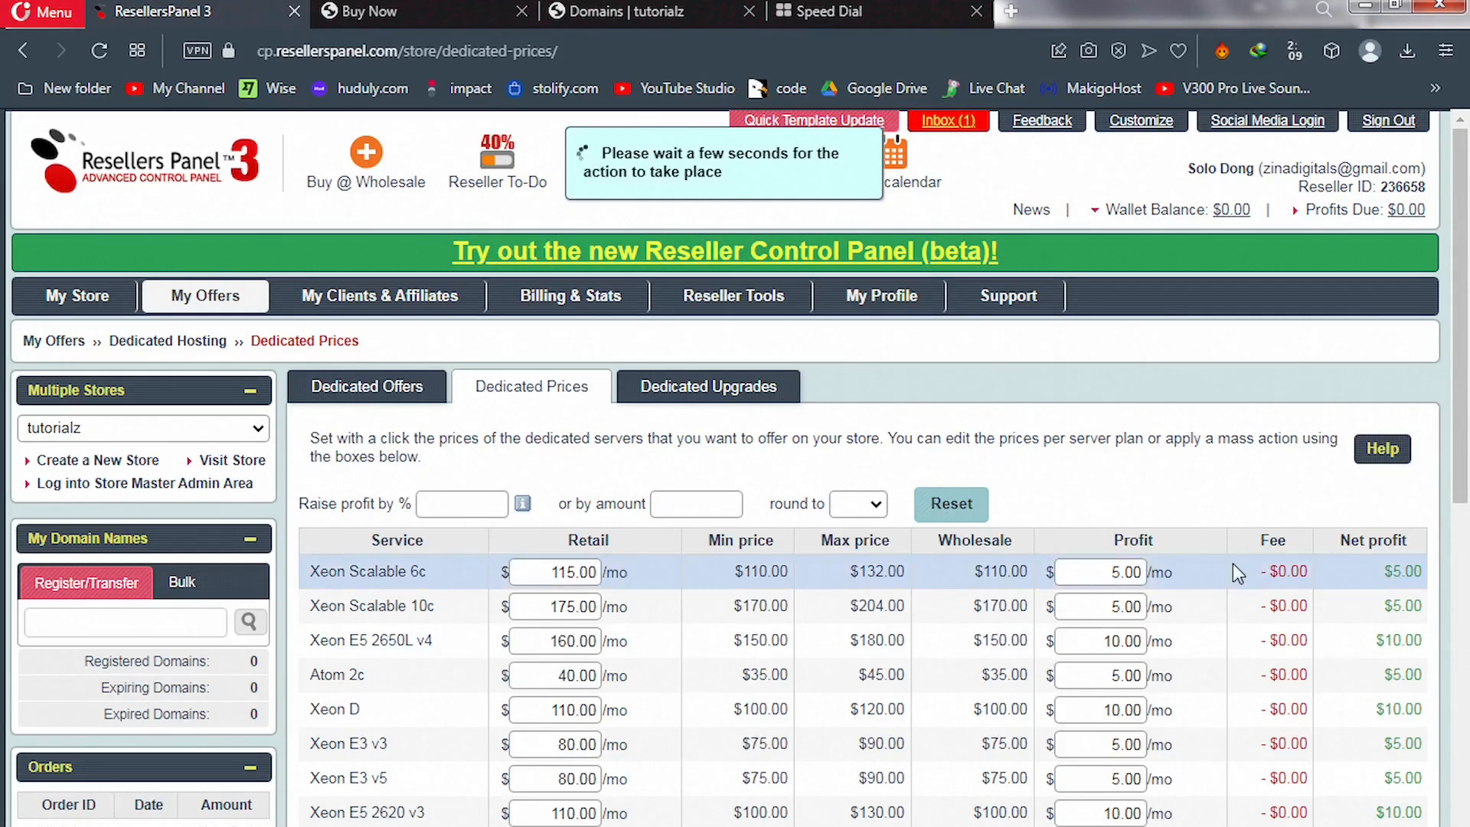
drag(1468, 439, 1468, 526)
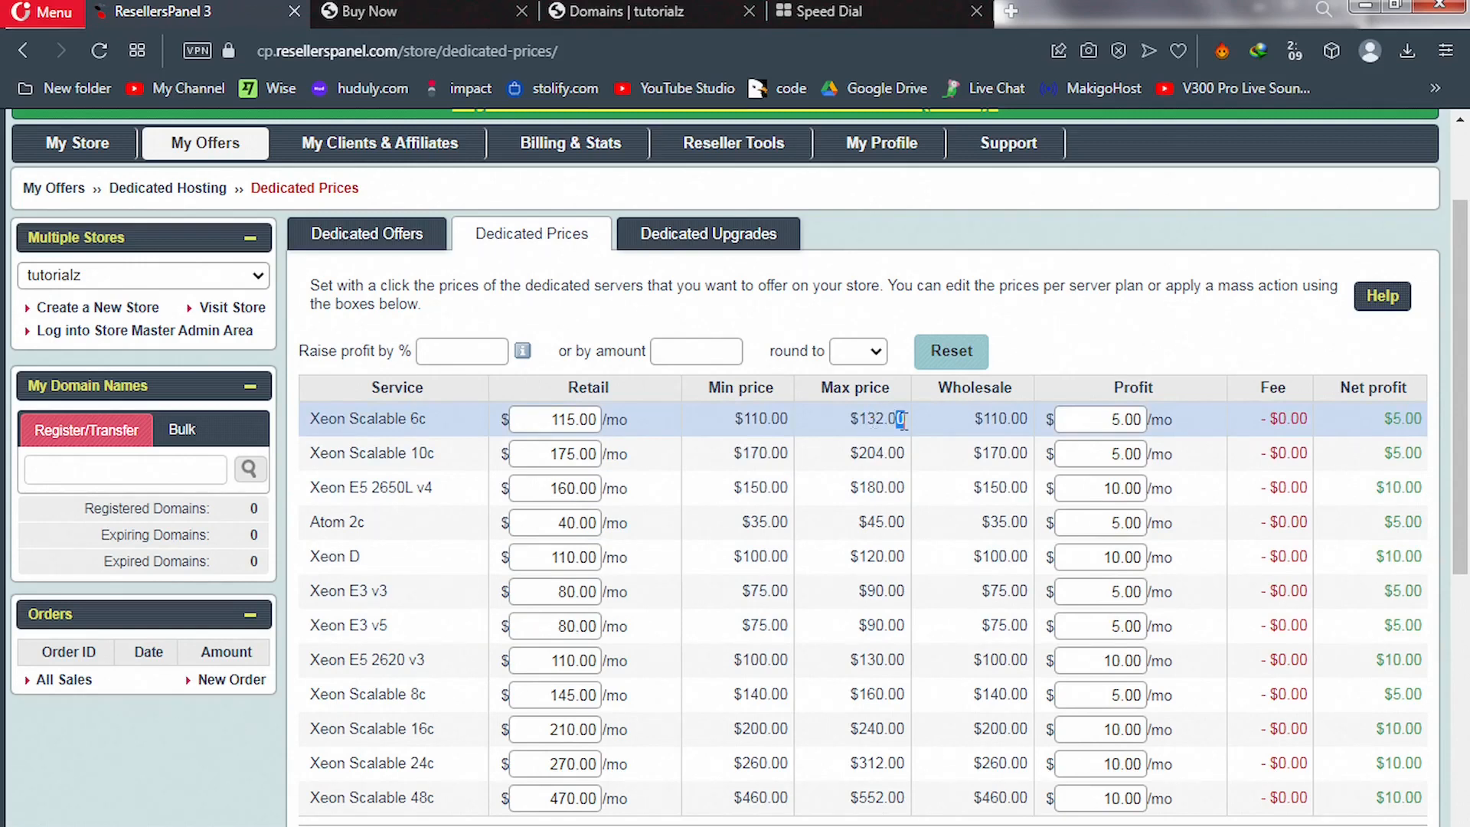
drag(903, 419, 842, 426)
drag(846, 431, 843, 467)
click(709, 346)
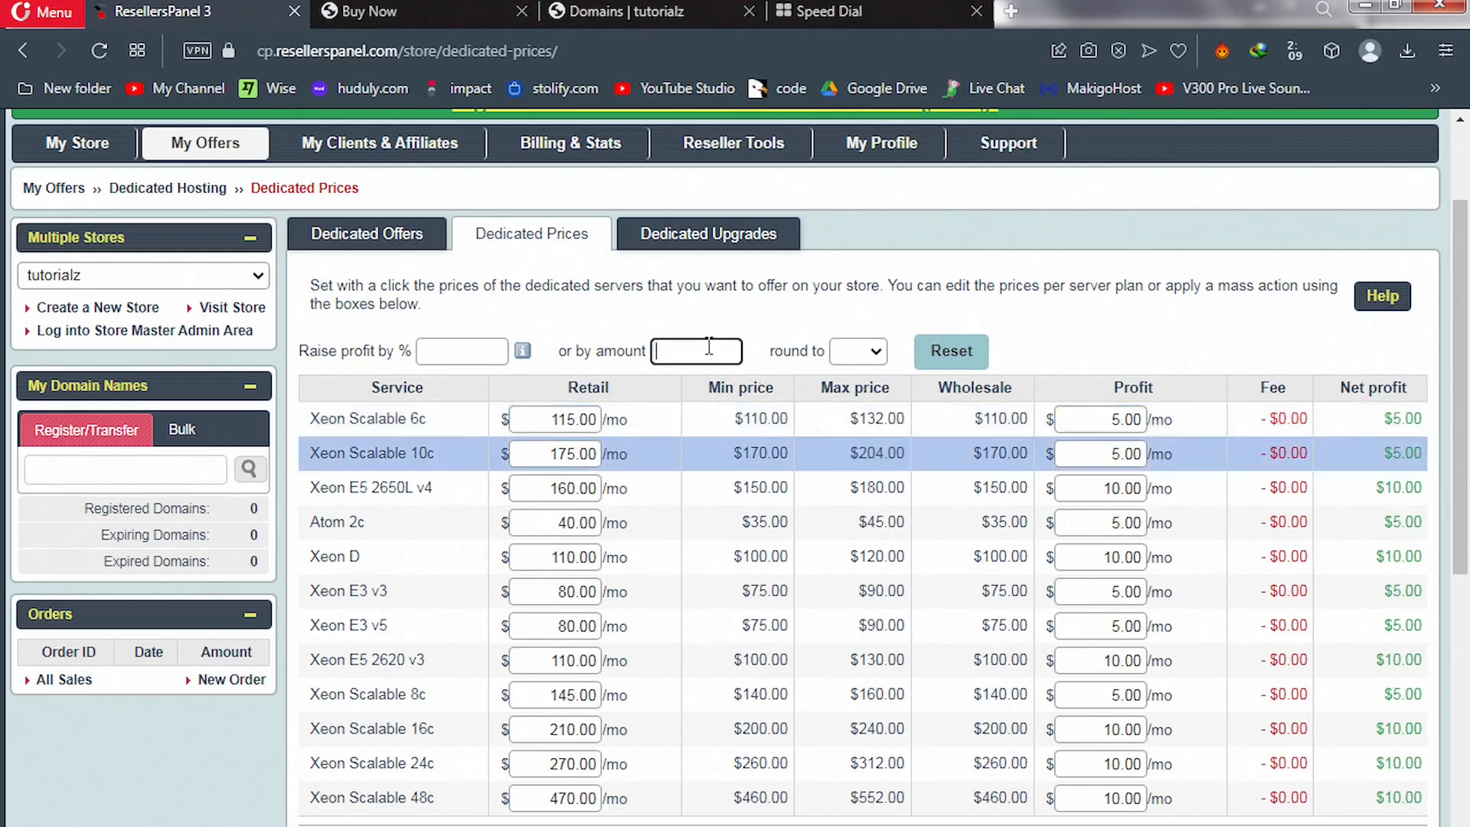
text(1)
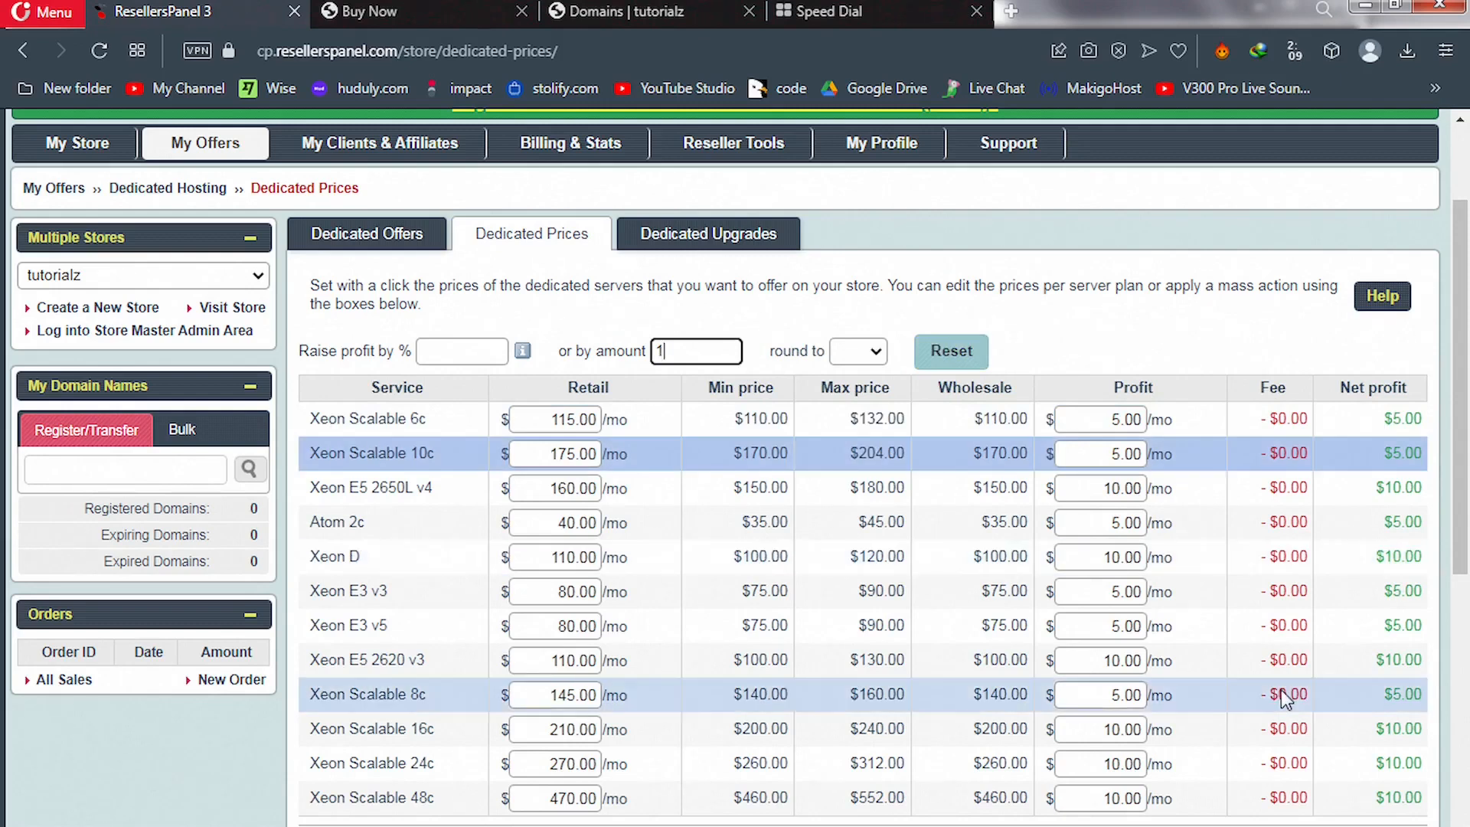
click(1378, 824)
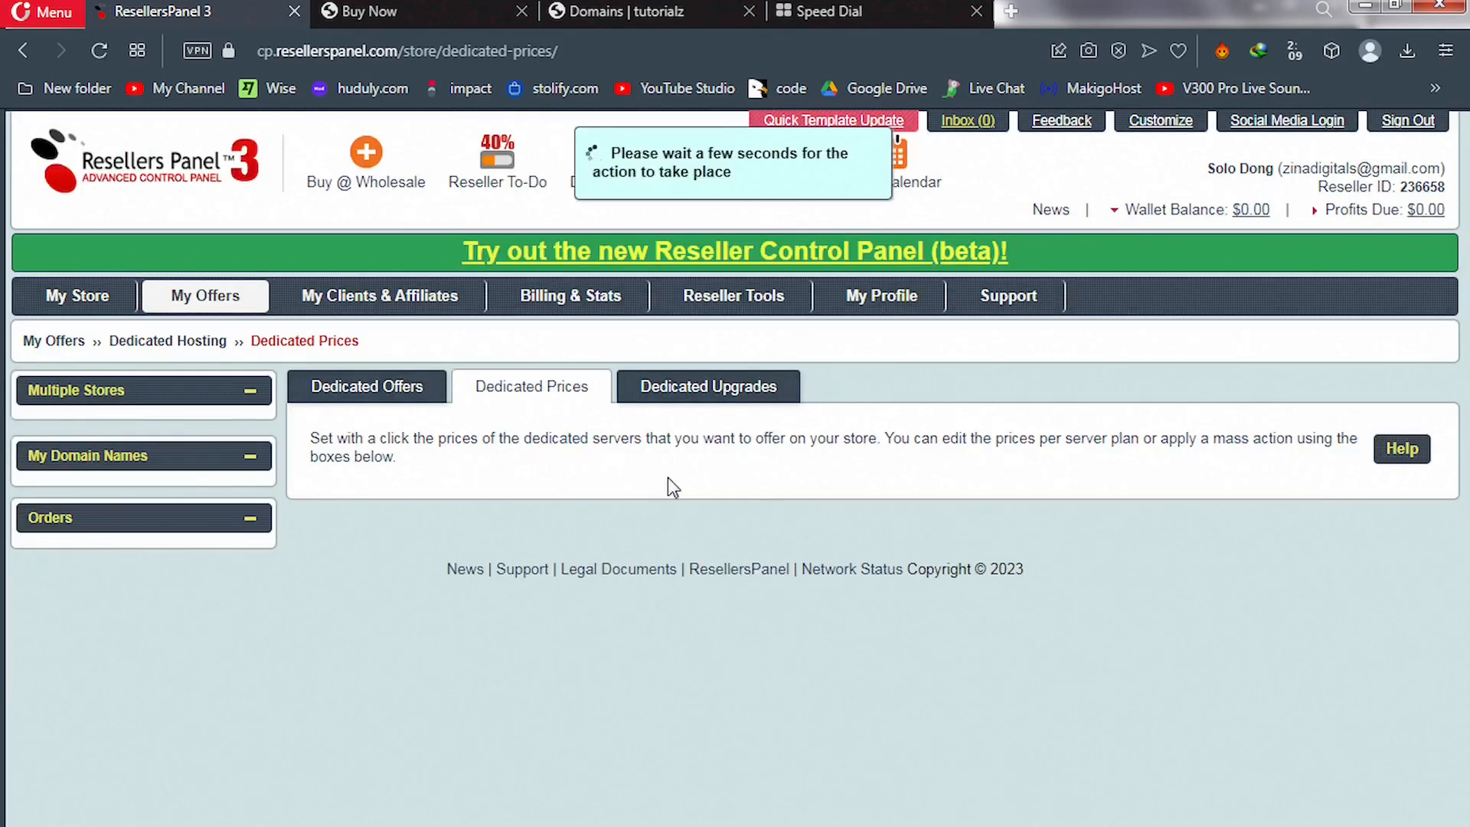
Review the upgrade service prices in Dedicated Upgrades and return to Dedicated Offers.
click(718, 388)
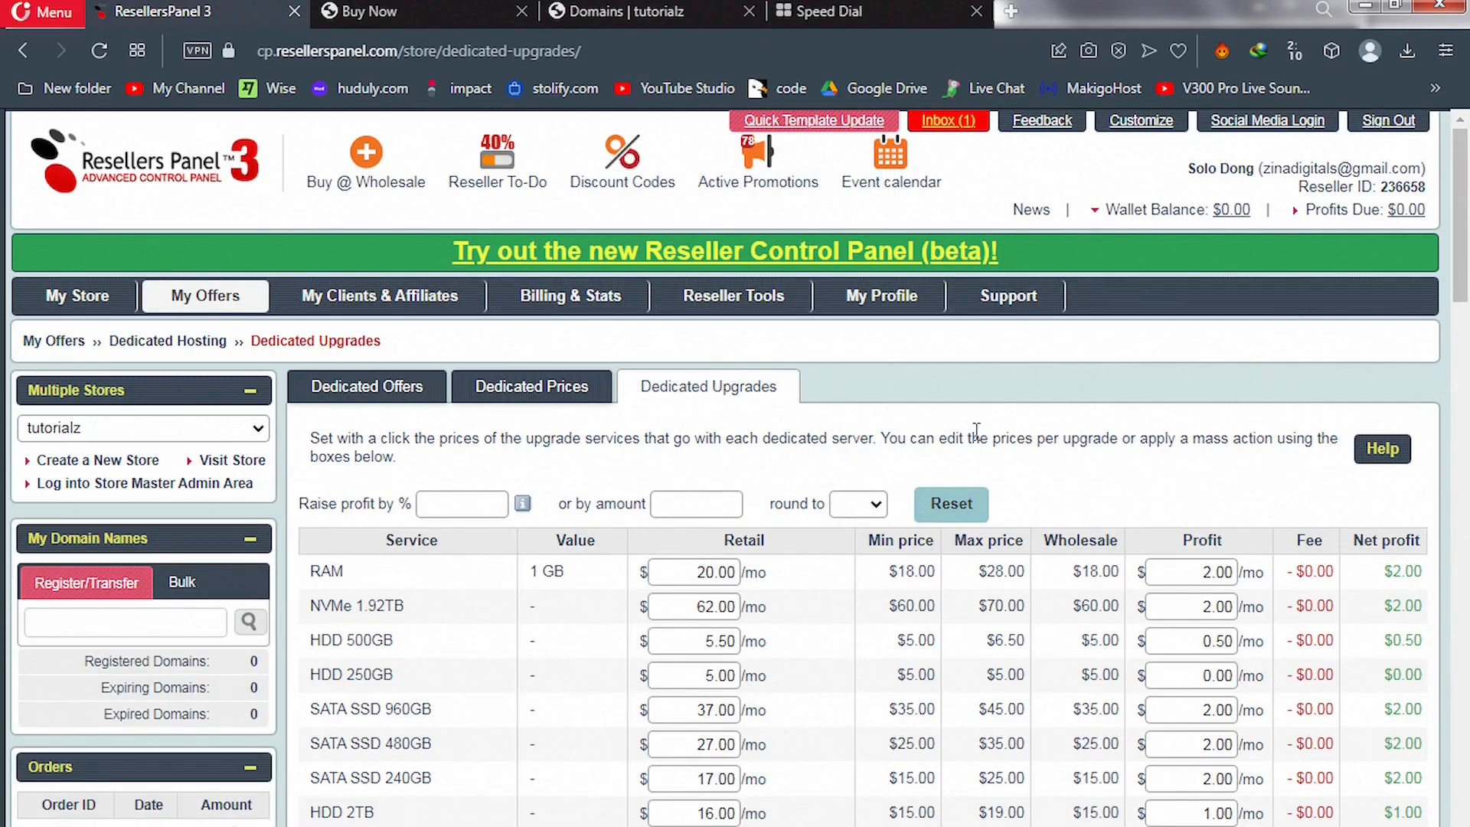
drag(1466, 320, 1467, 215)
click(361, 404)
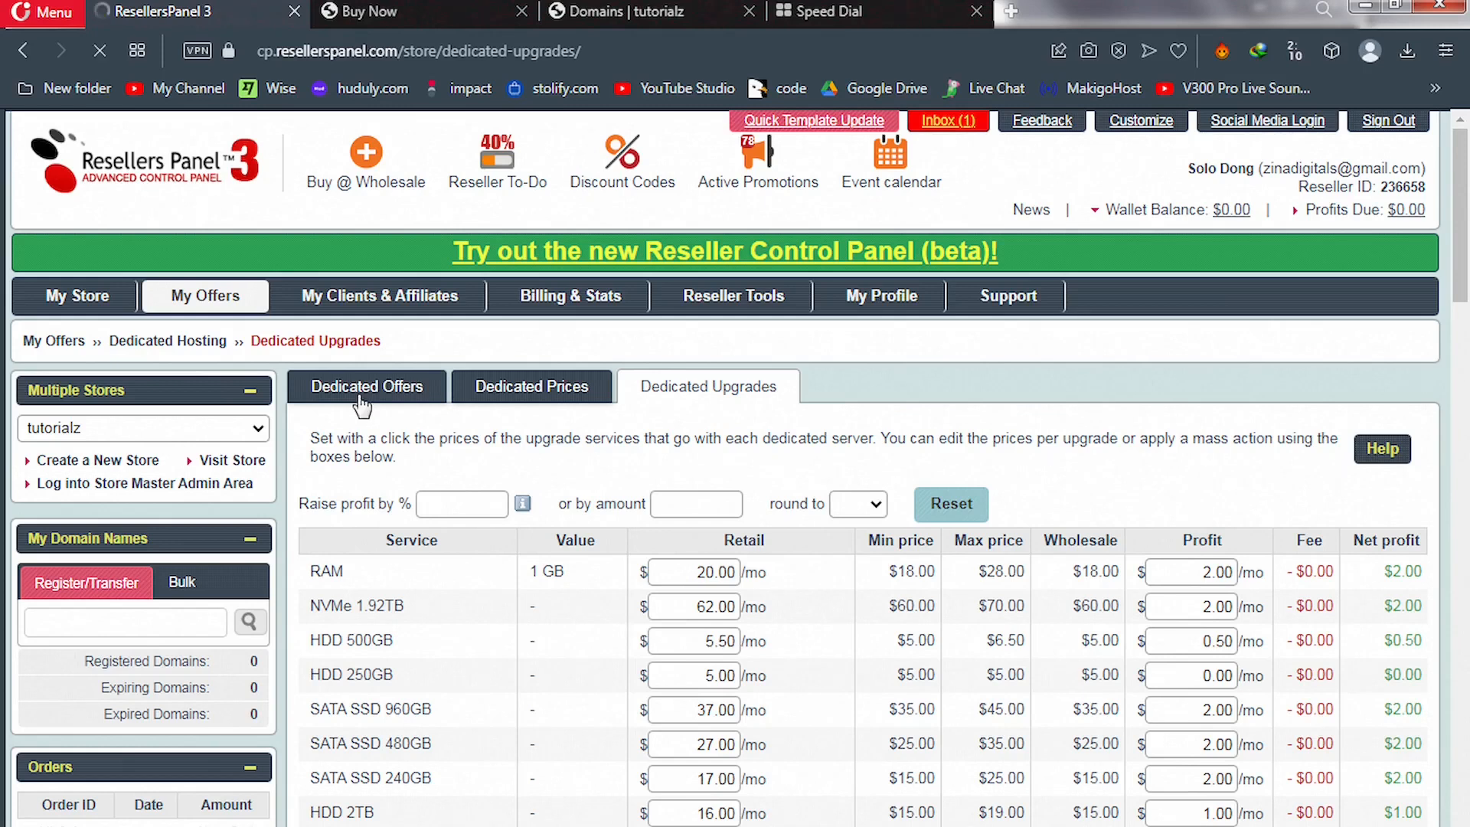